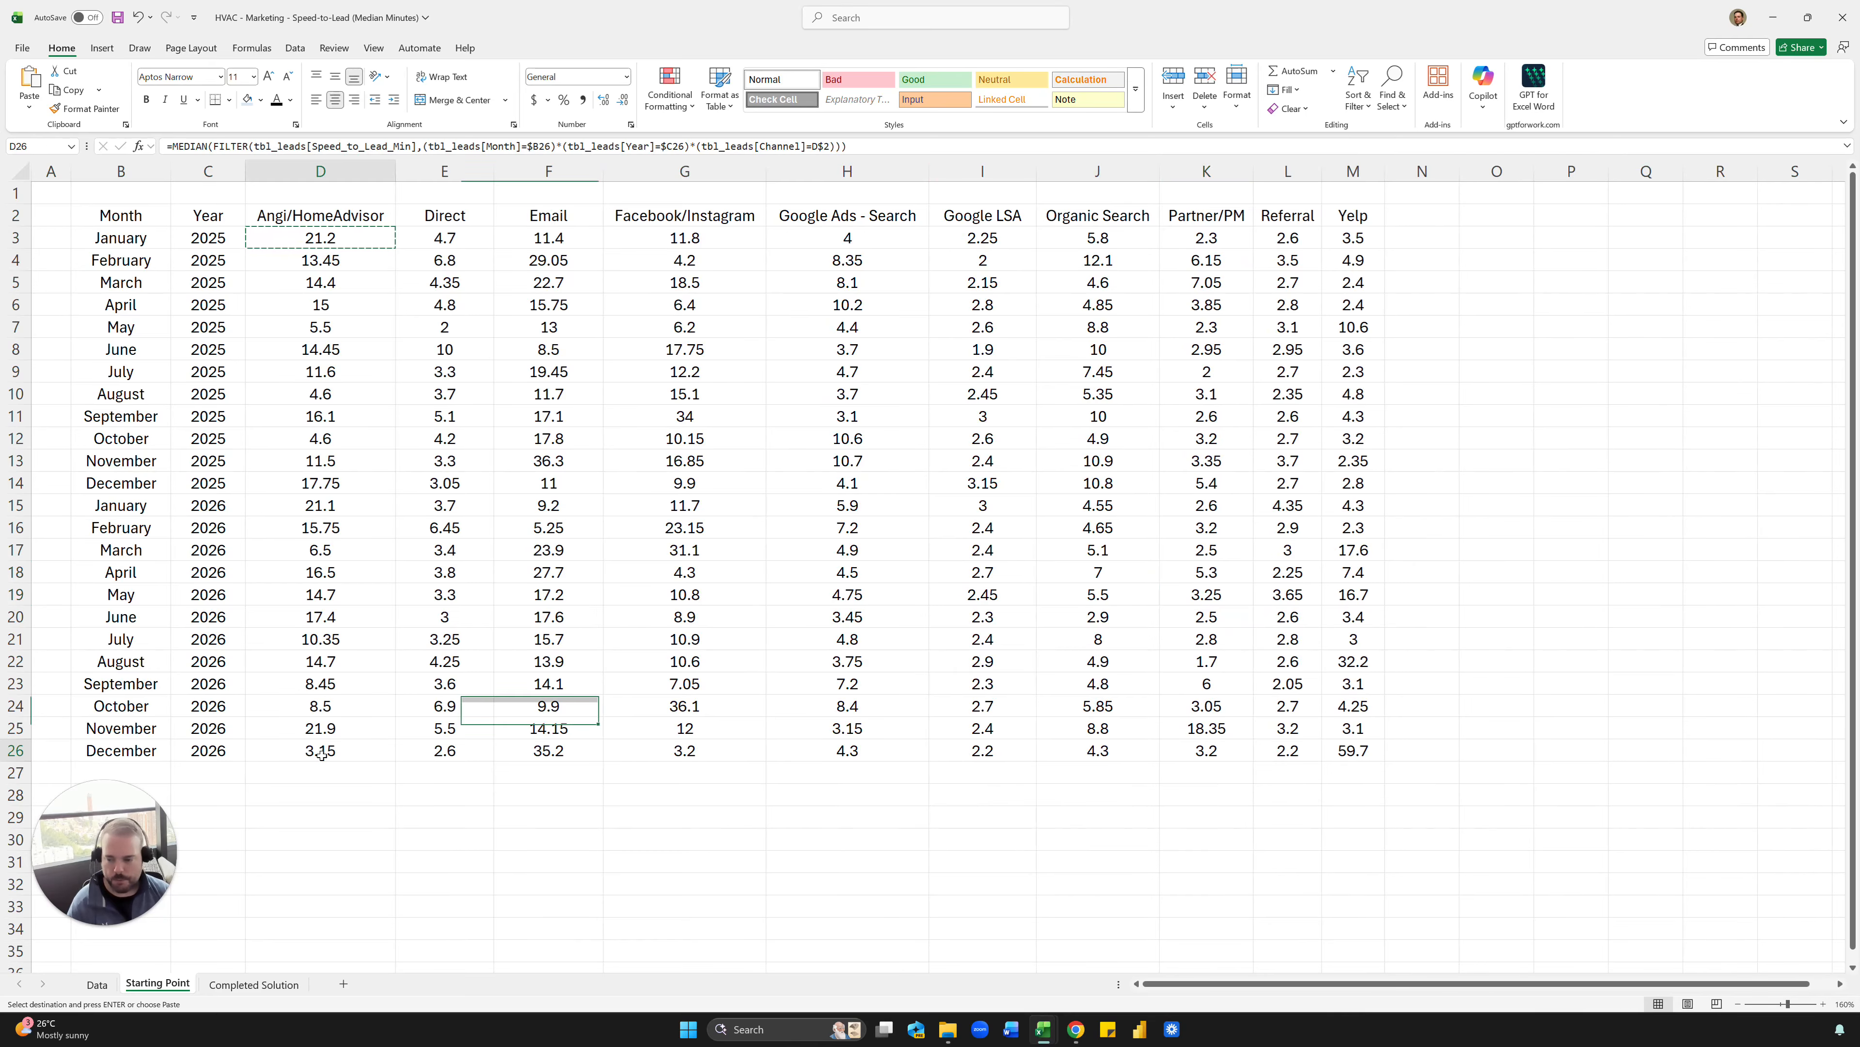
- Enter the row label "Overall" in cell B28, below the monthly data
{"action": "left_click", "coordinate": [137, 795]}
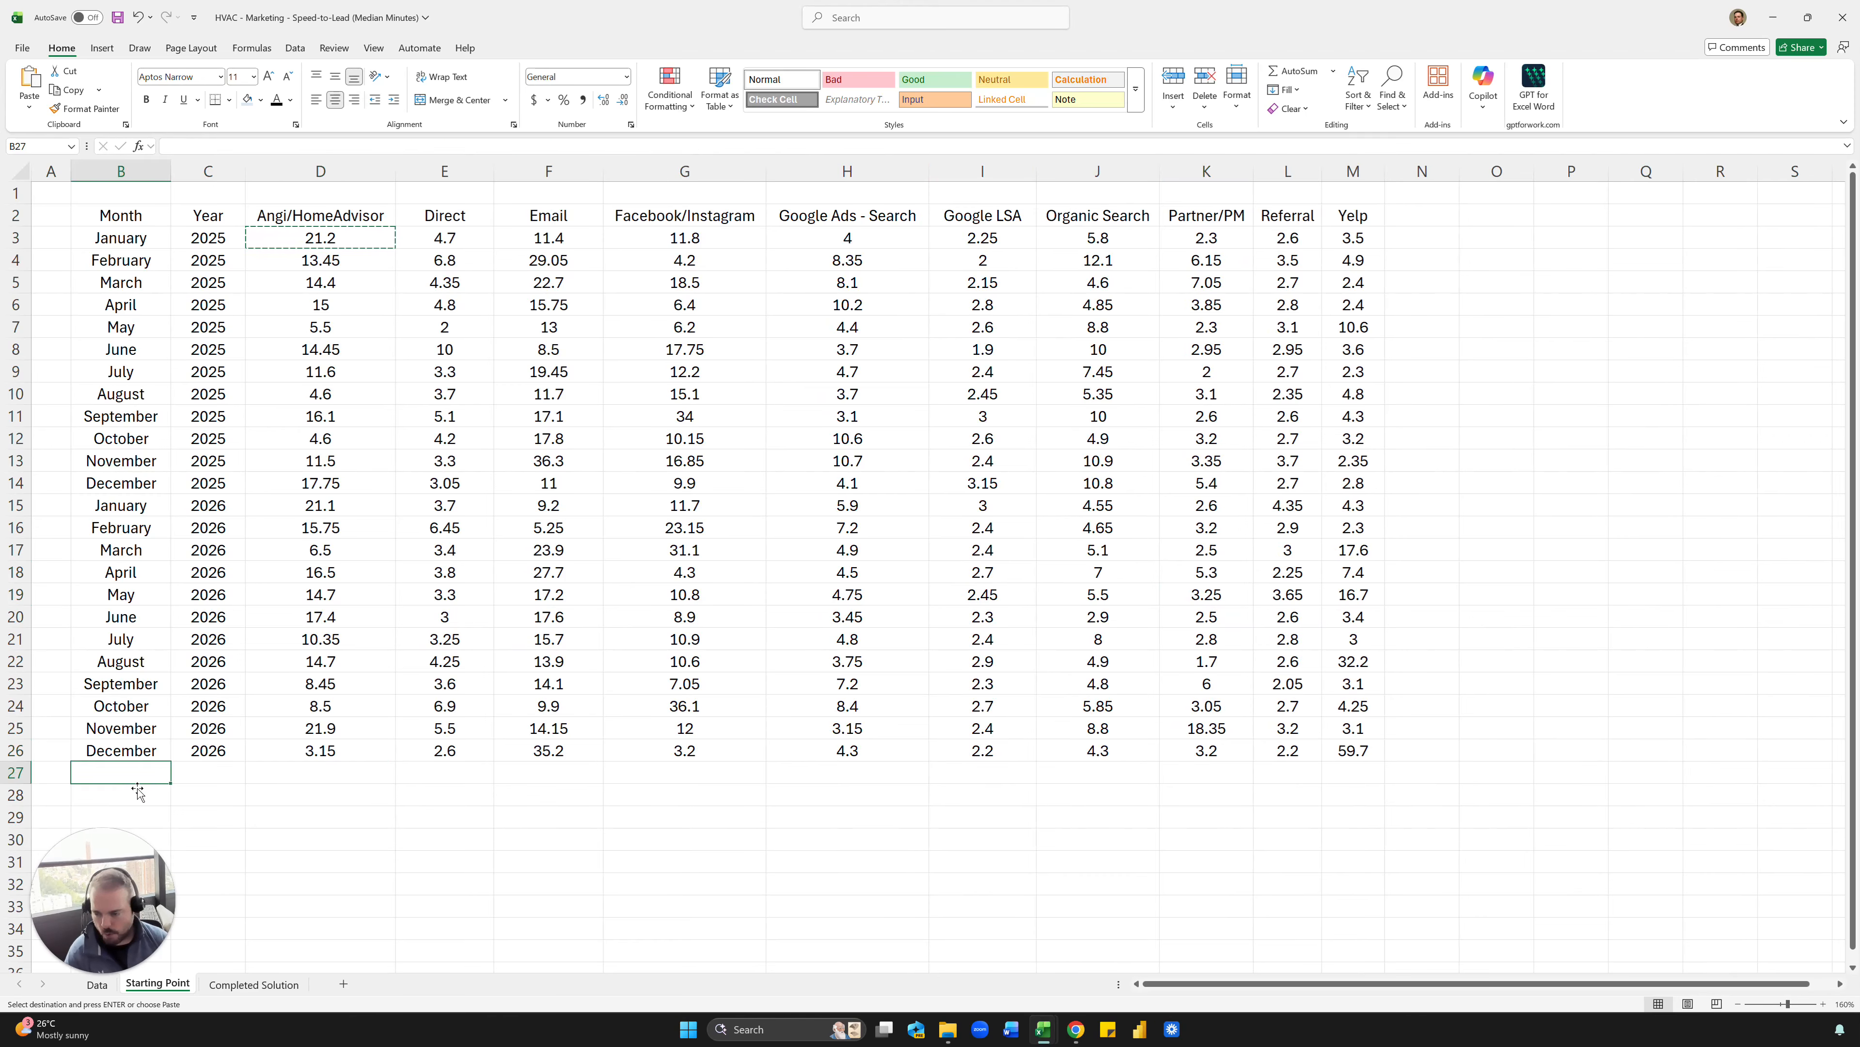
{"action": "type", "text": "OVe"}
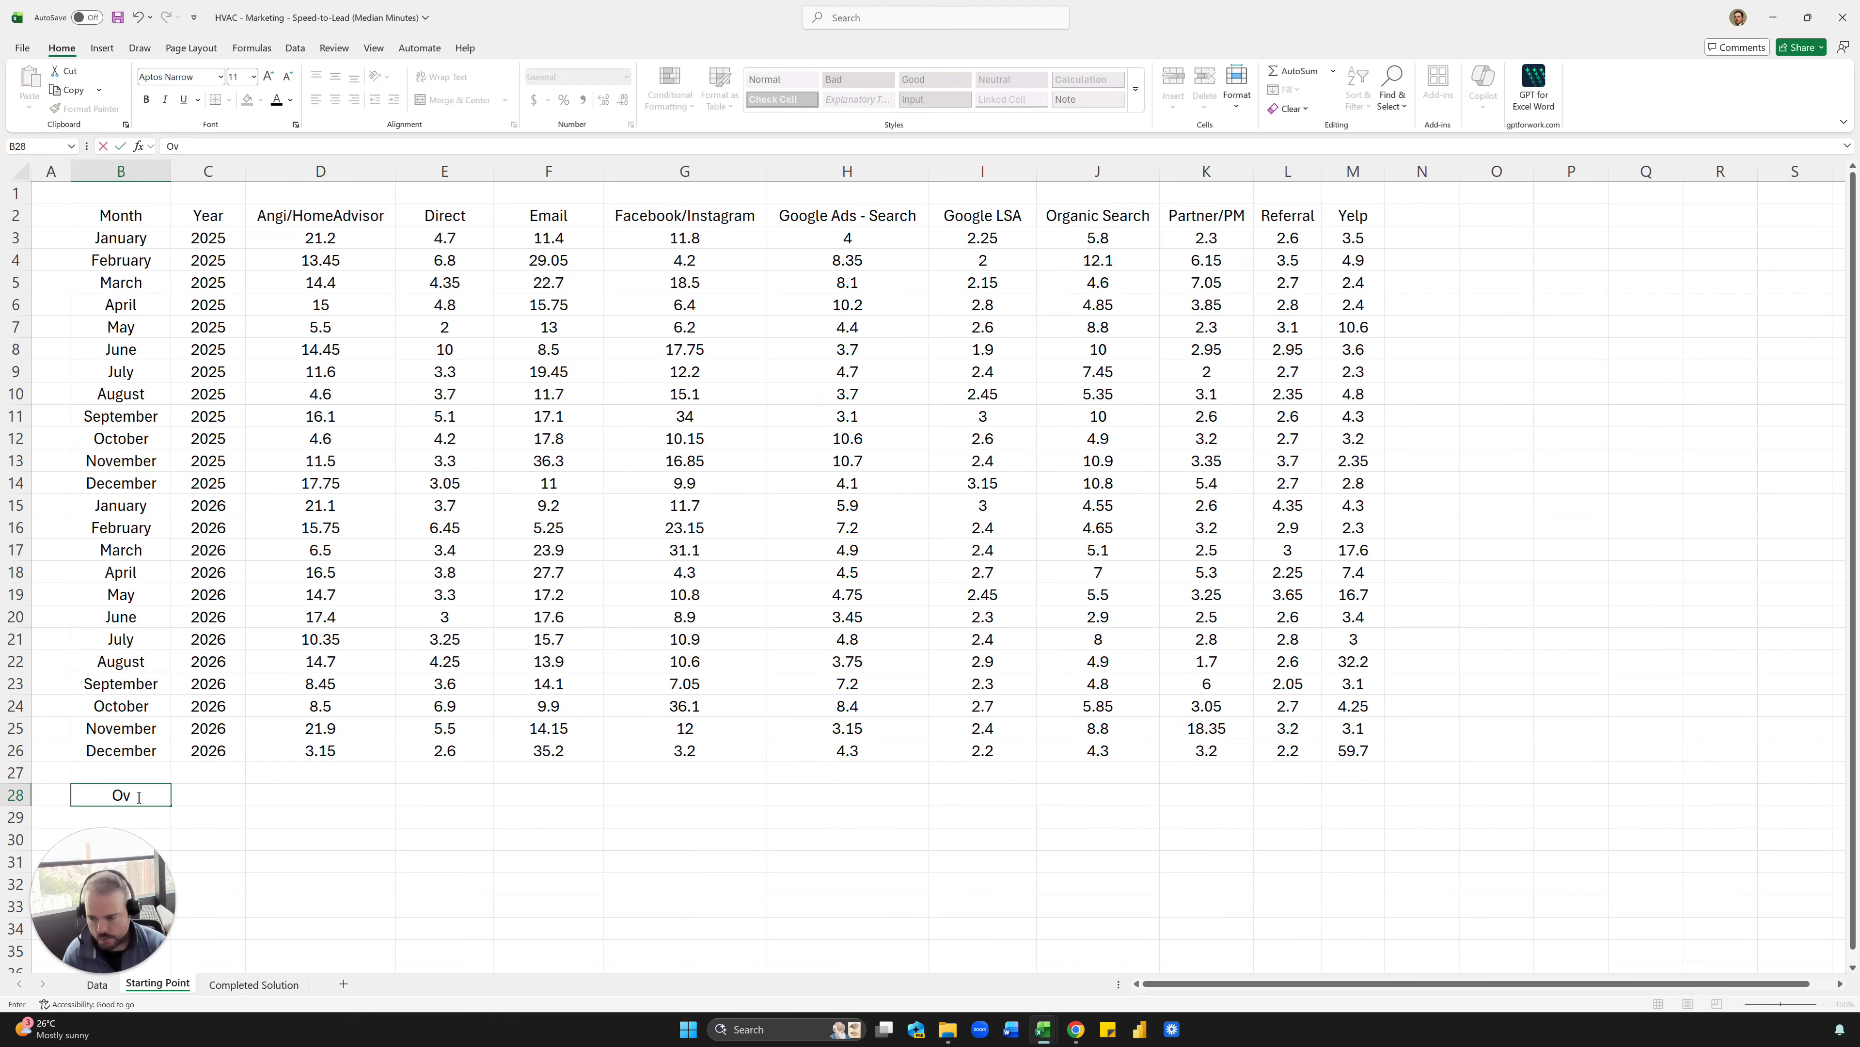
{"action": "type", "text": "erall"}
{"action": "key", "text": "Tab"}
- Add the column header "Overall" in cell N2, next to Yelp
{"action": "key", "text": "ctrl+Up"}
{"action": "key", "text": "ctrl+Up"}
{"action": "key", "text": "ctrl+Right"}
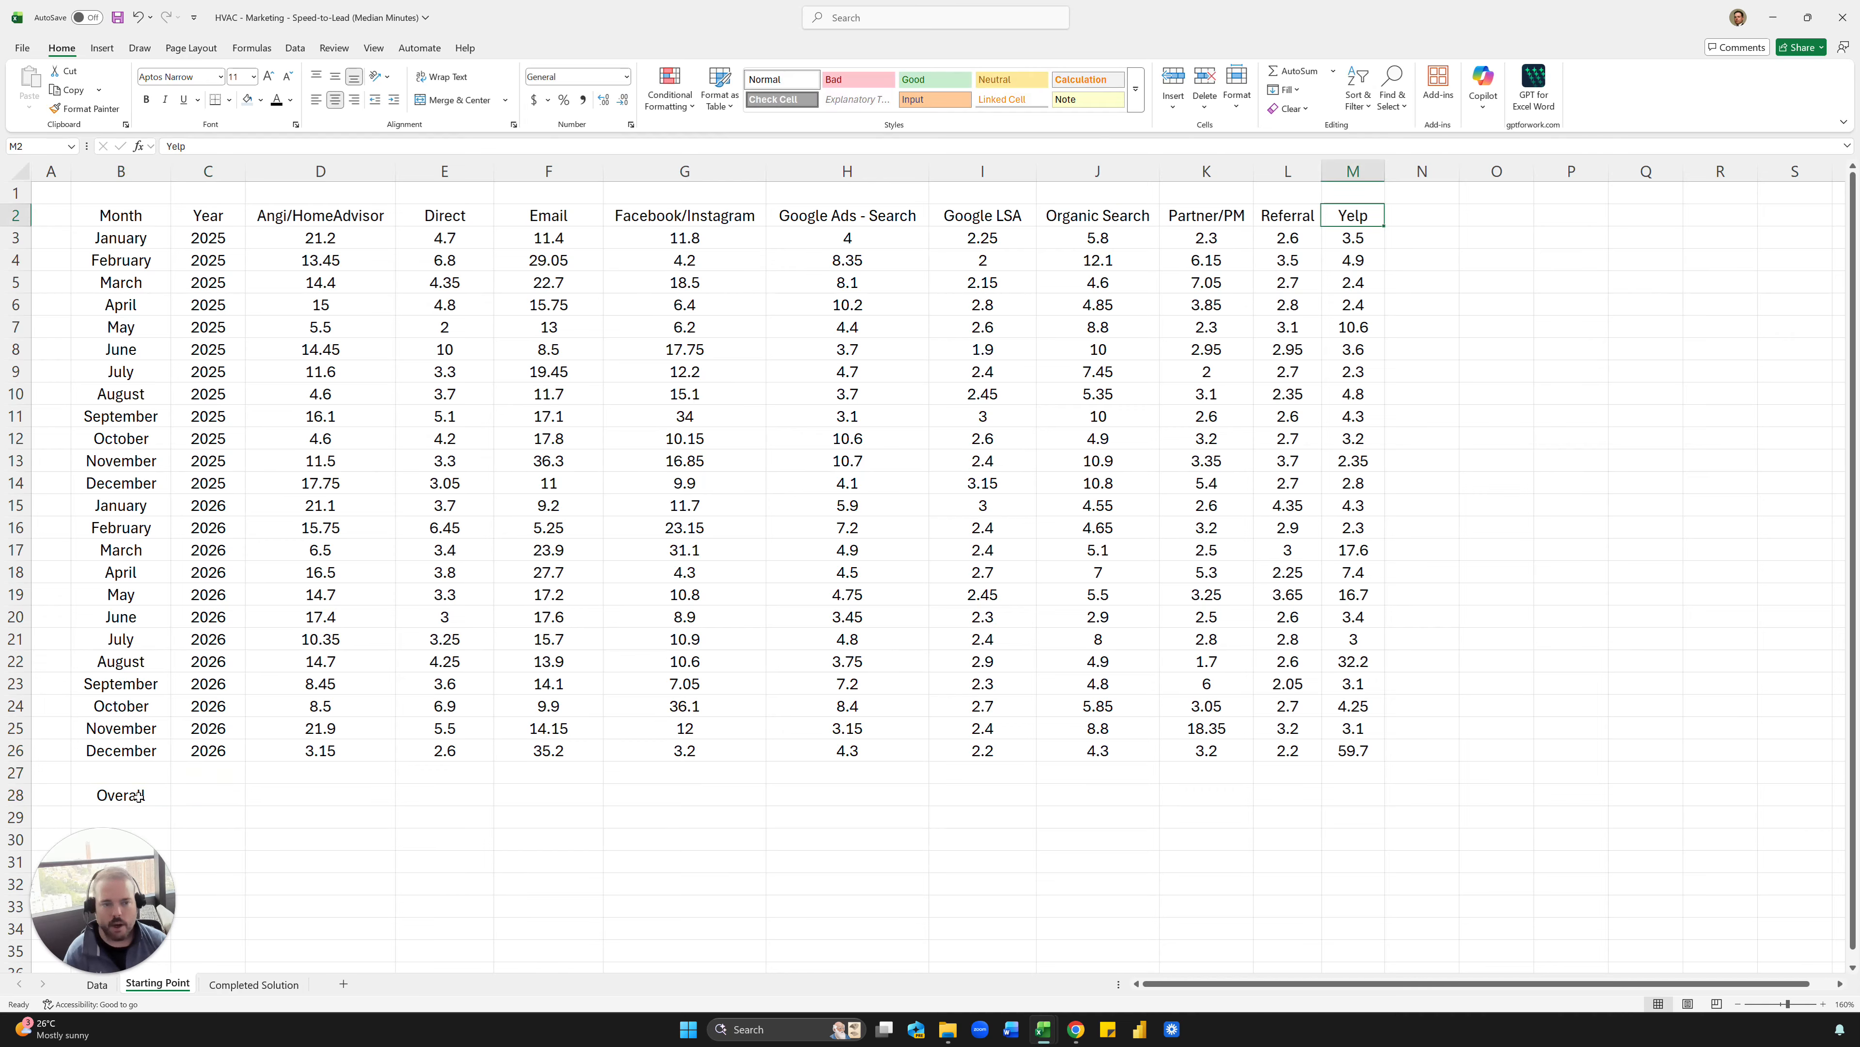
{"action": "key", "text": "Right"}
{"action": "type", "text": "Over"}
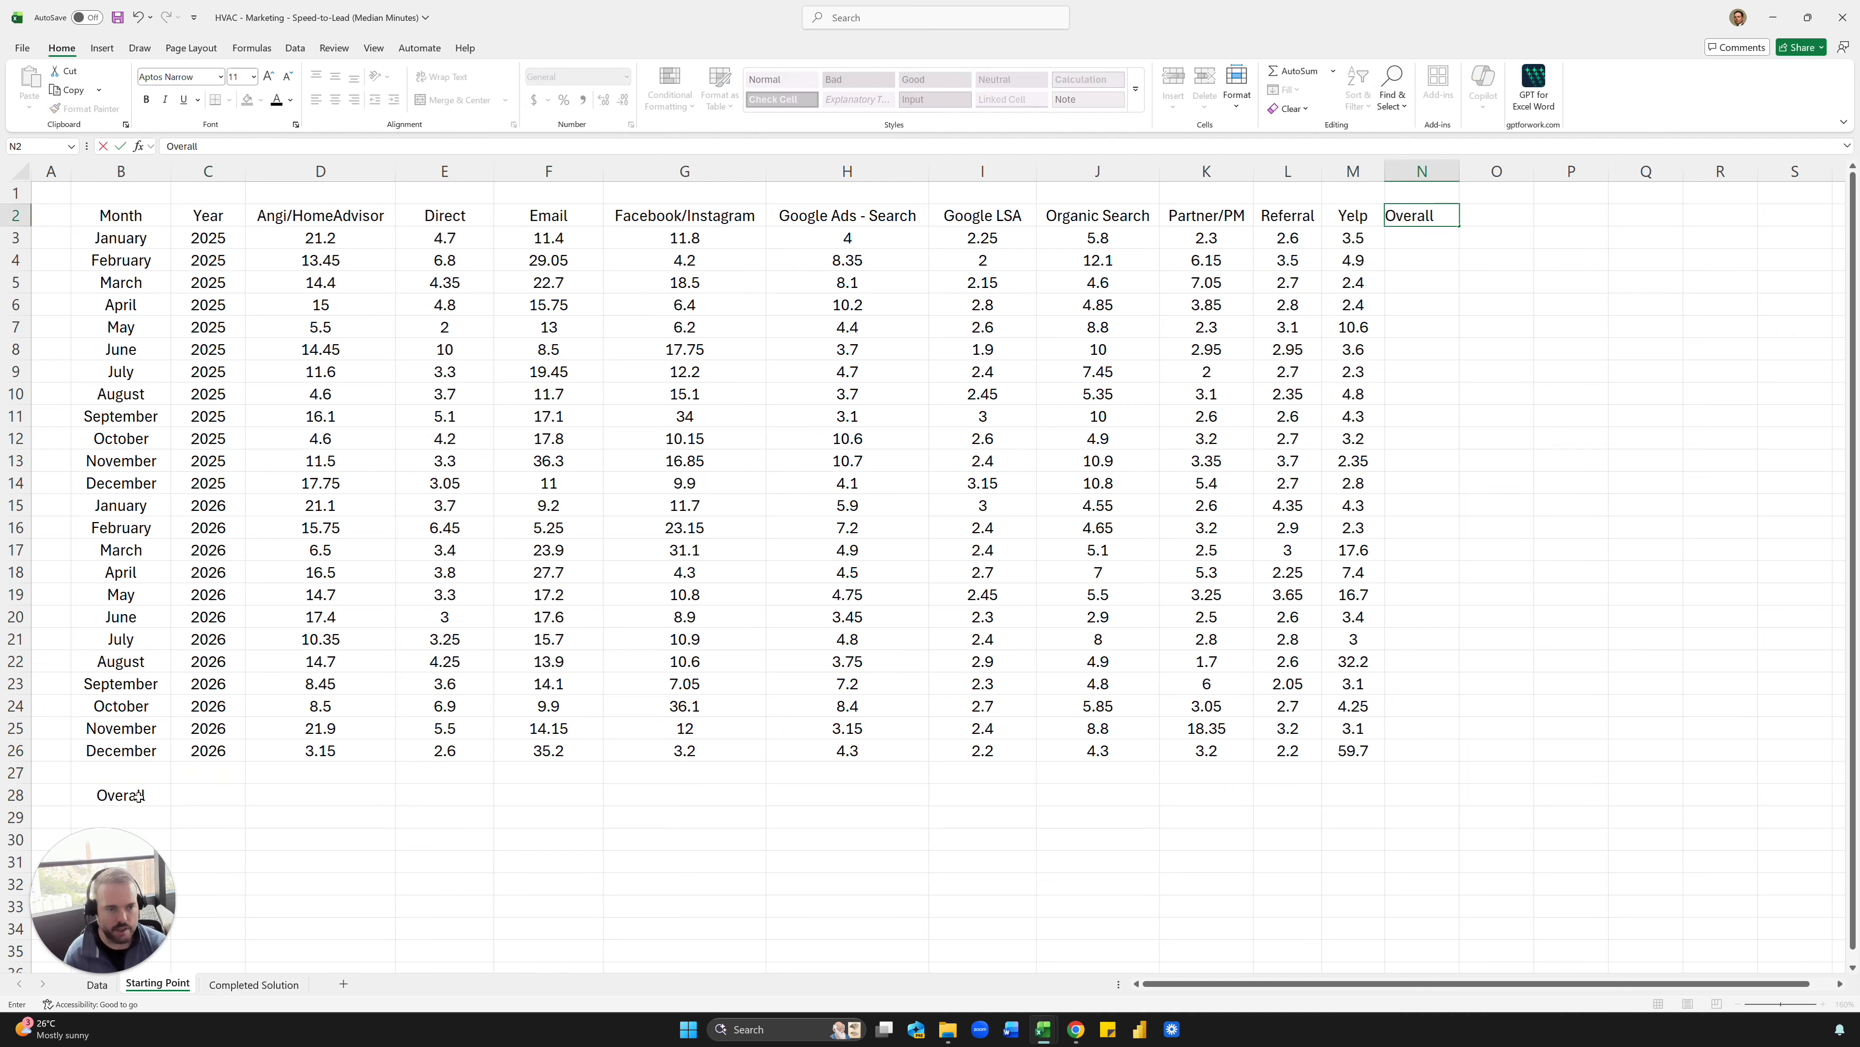
{"action": "type", "text": "all"}
{"action": "key", "text": "ctrl+Return"}
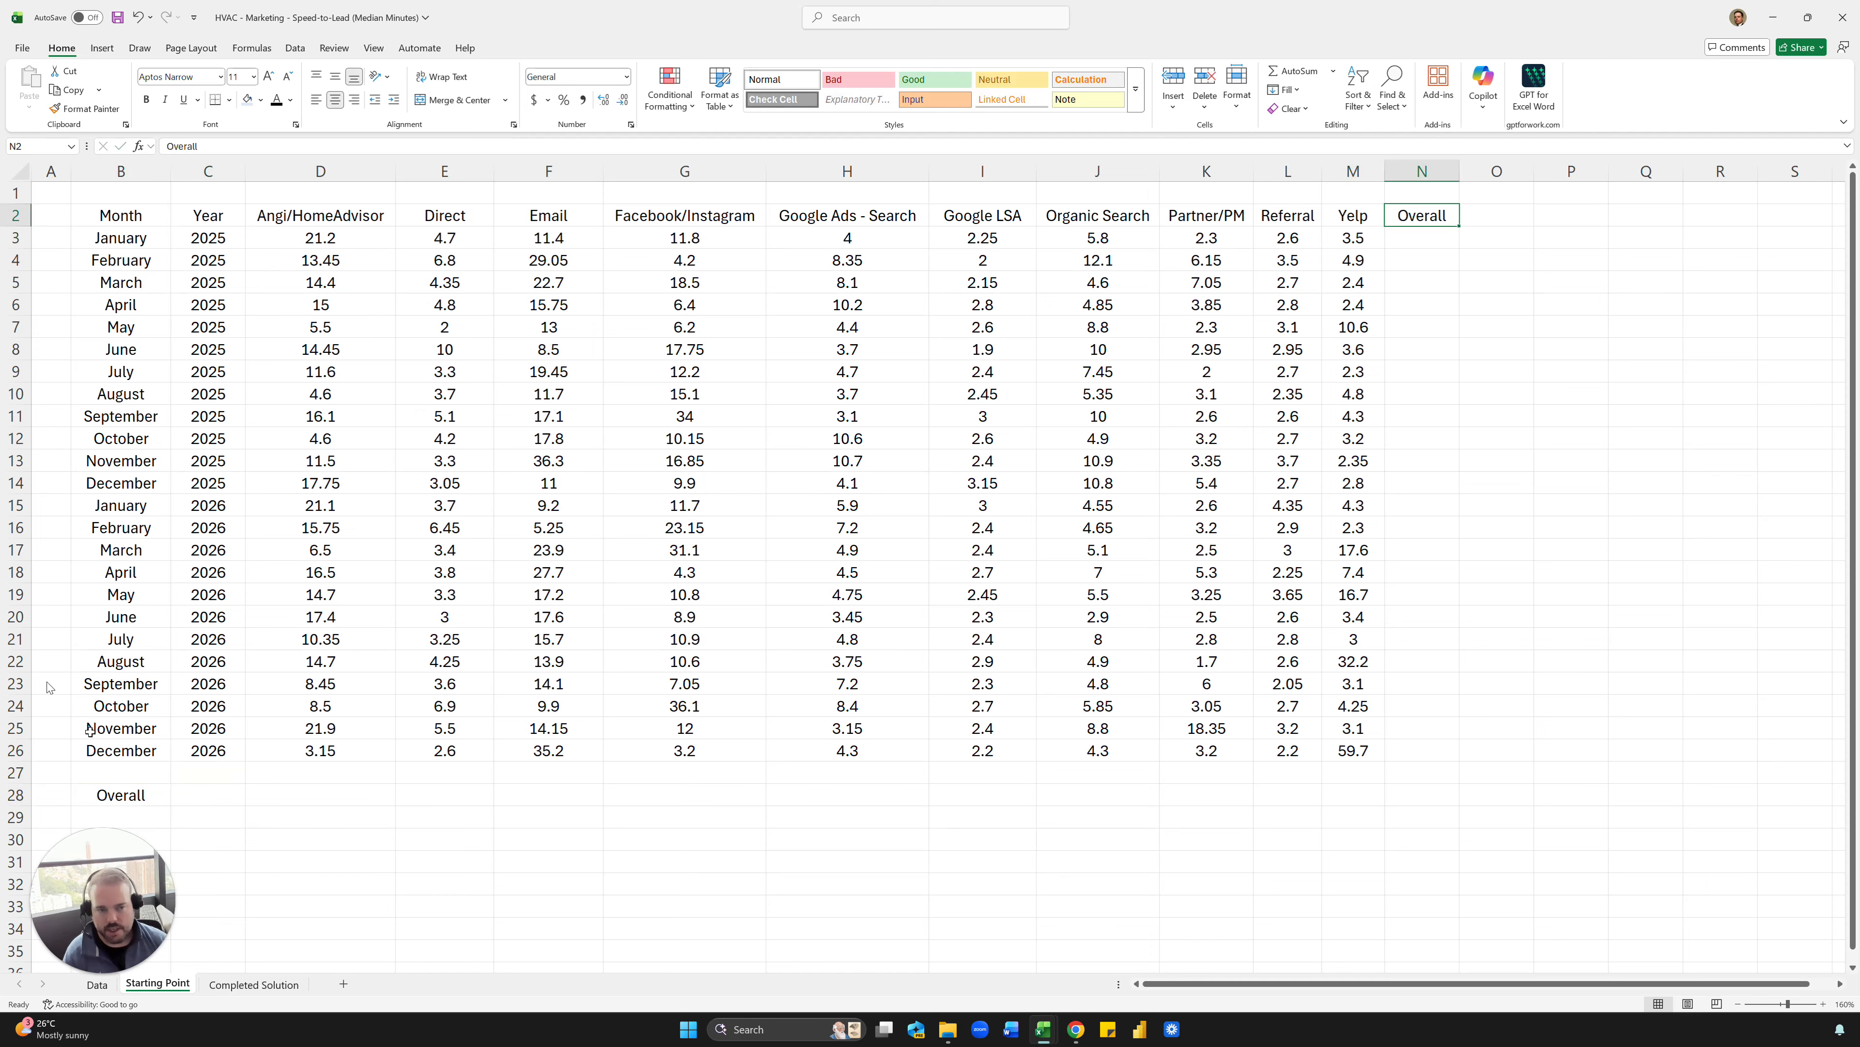
- Move the Overall row label from B28 to C28
{"action": "left_click_drag", "start_coordinate": [1403, 242], "coordinate": [1452, 488]}
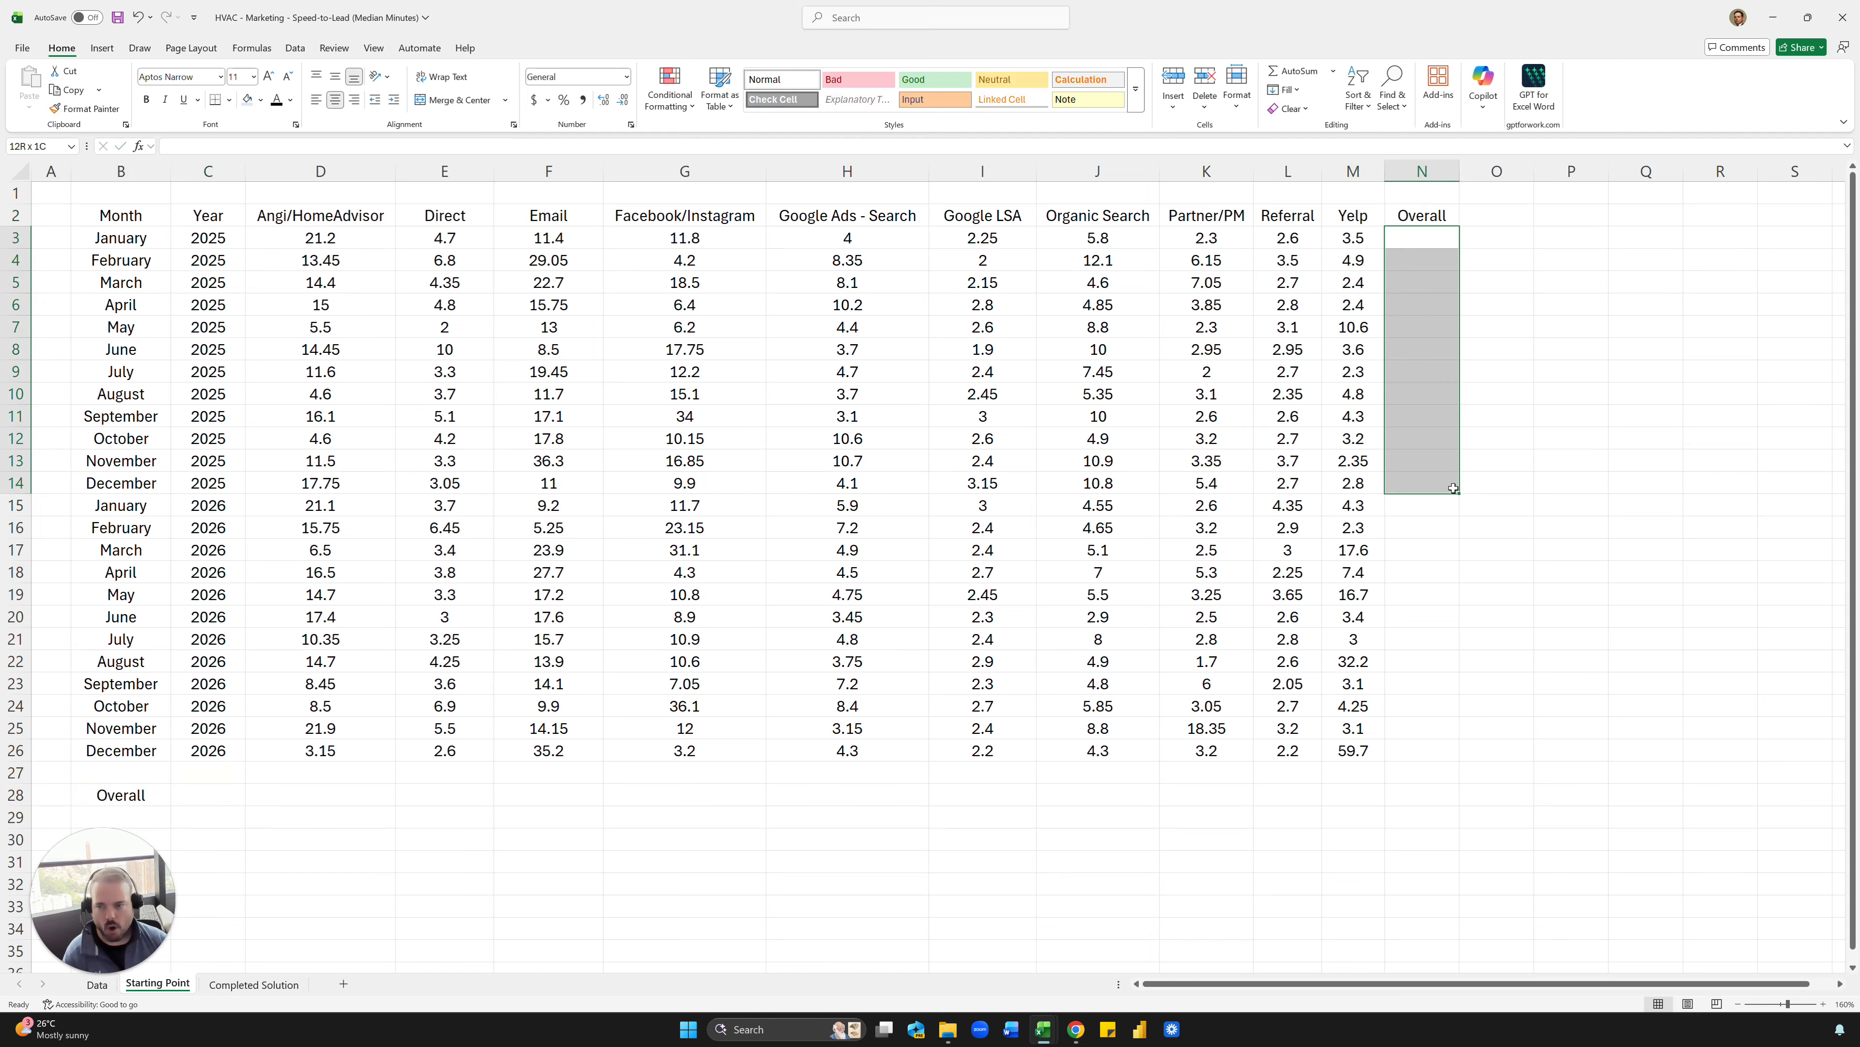
{"action": "left_click", "coordinate": [1453, 488]}
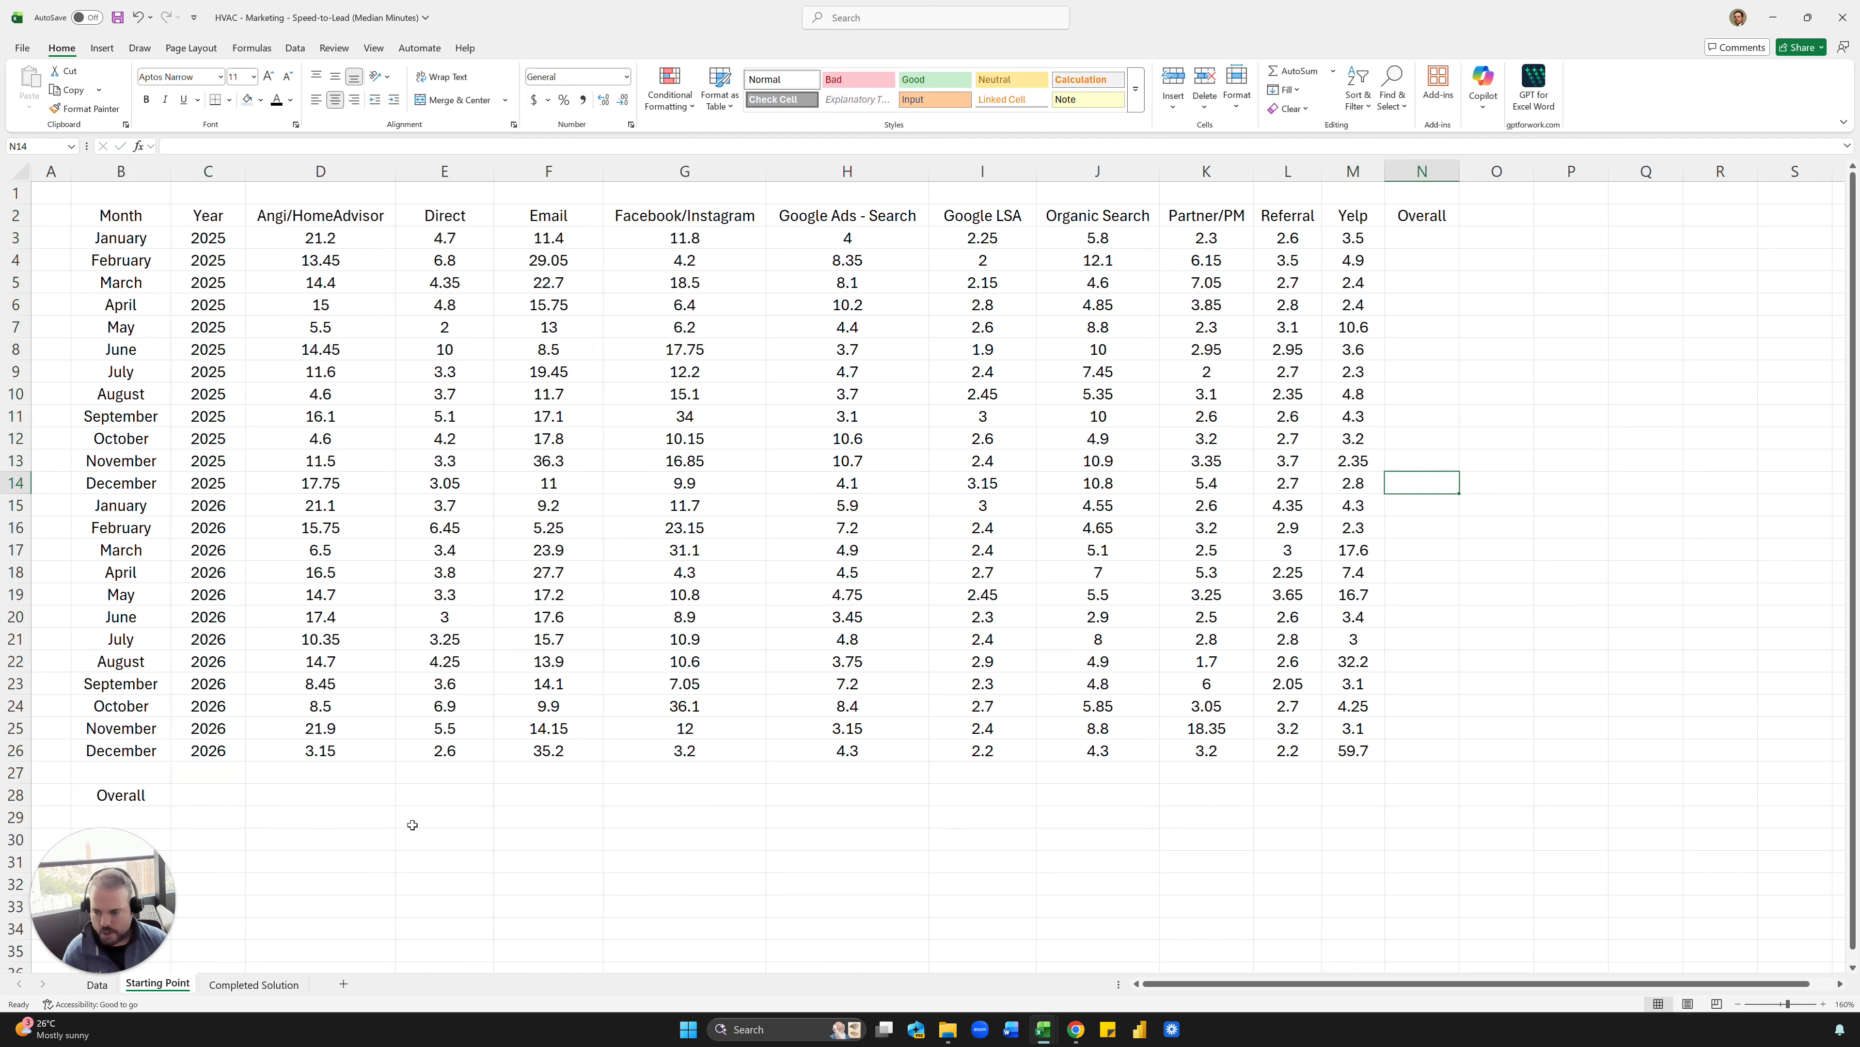
{"action": "mouse_move", "coordinate": [307, 799]}
{"action": "left_mouse_down"}
{"action": "mouse_move", "coordinate": [563, 793]}
{"action": "mouse_move", "coordinate": [293, 798]}
{"action": "left_mouse_up"}
{"action": "left_click", "coordinate": [121, 796]}
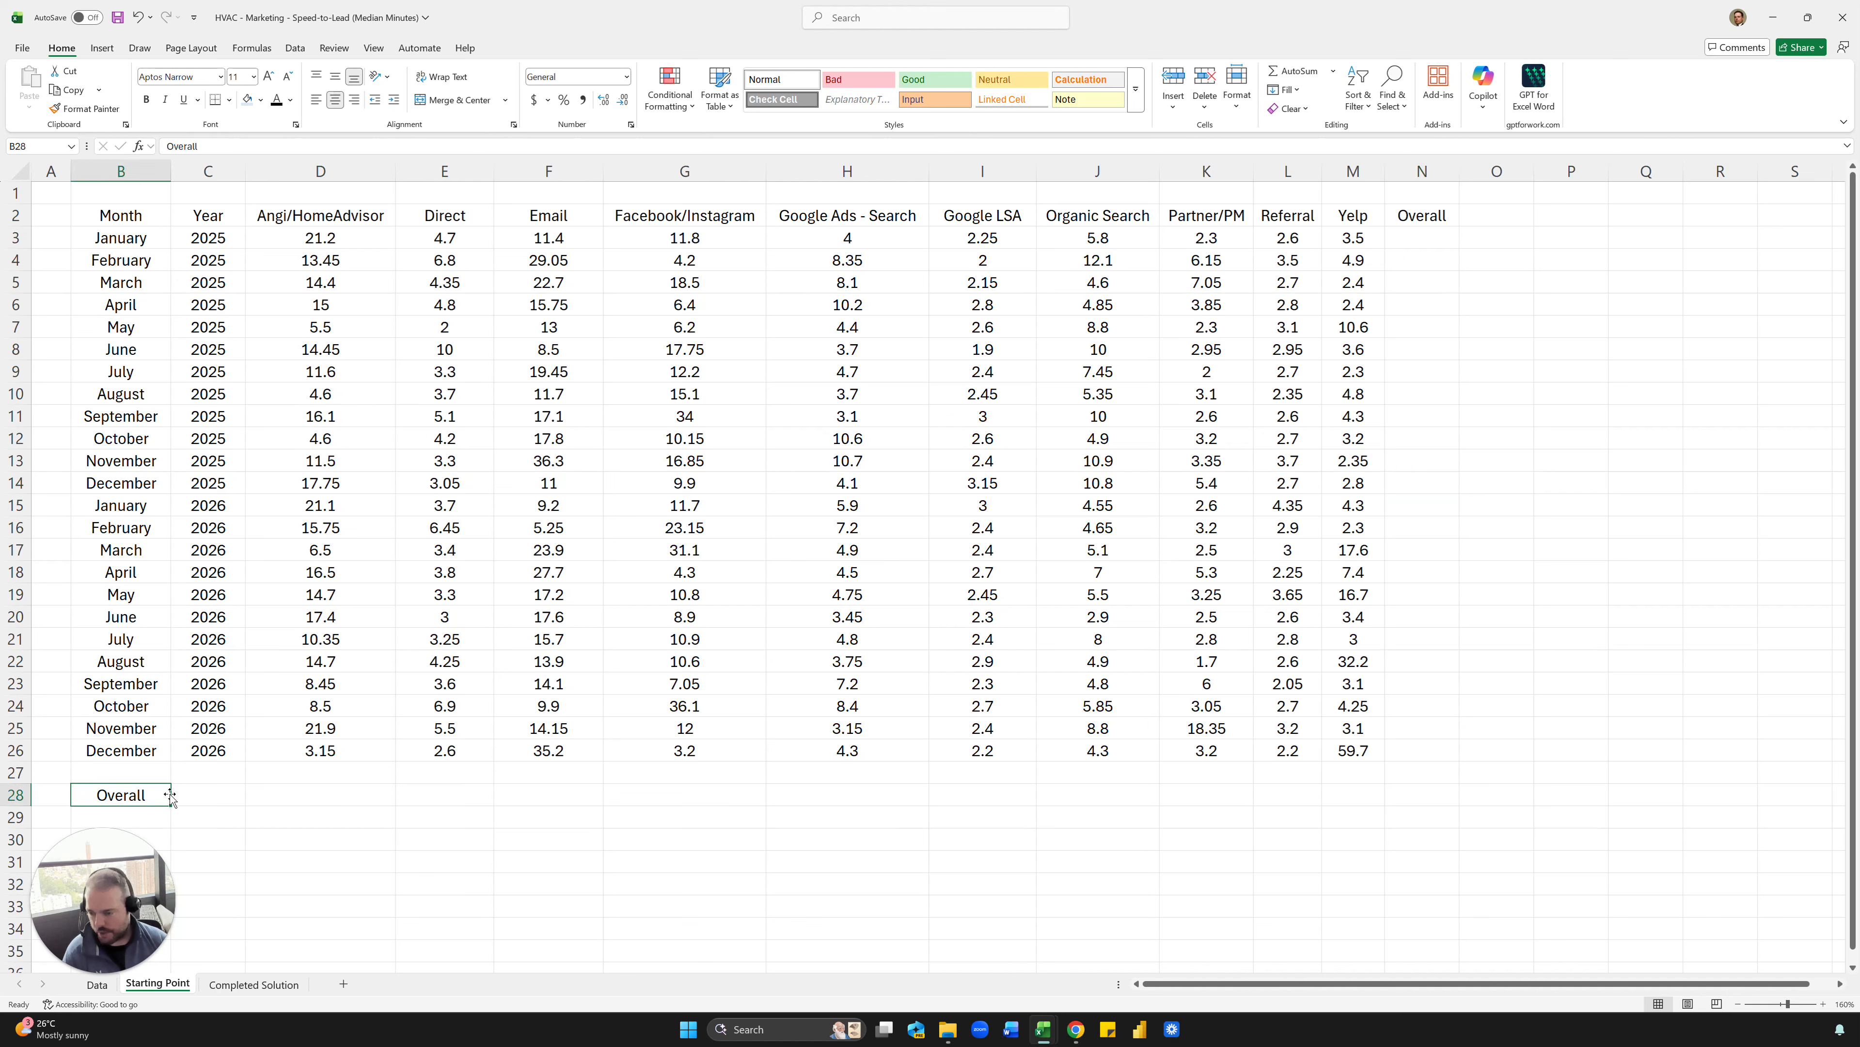
{"action": "left_click_drag", "start_coordinate": [170, 798], "coordinate": [242, 798]}
{"action": "left_click", "coordinate": [293, 797]}
- Copy the text of the median formula in D26 and paste it into D28 with its references unchanged
{"action": "left_click", "coordinate": [332, 747]}
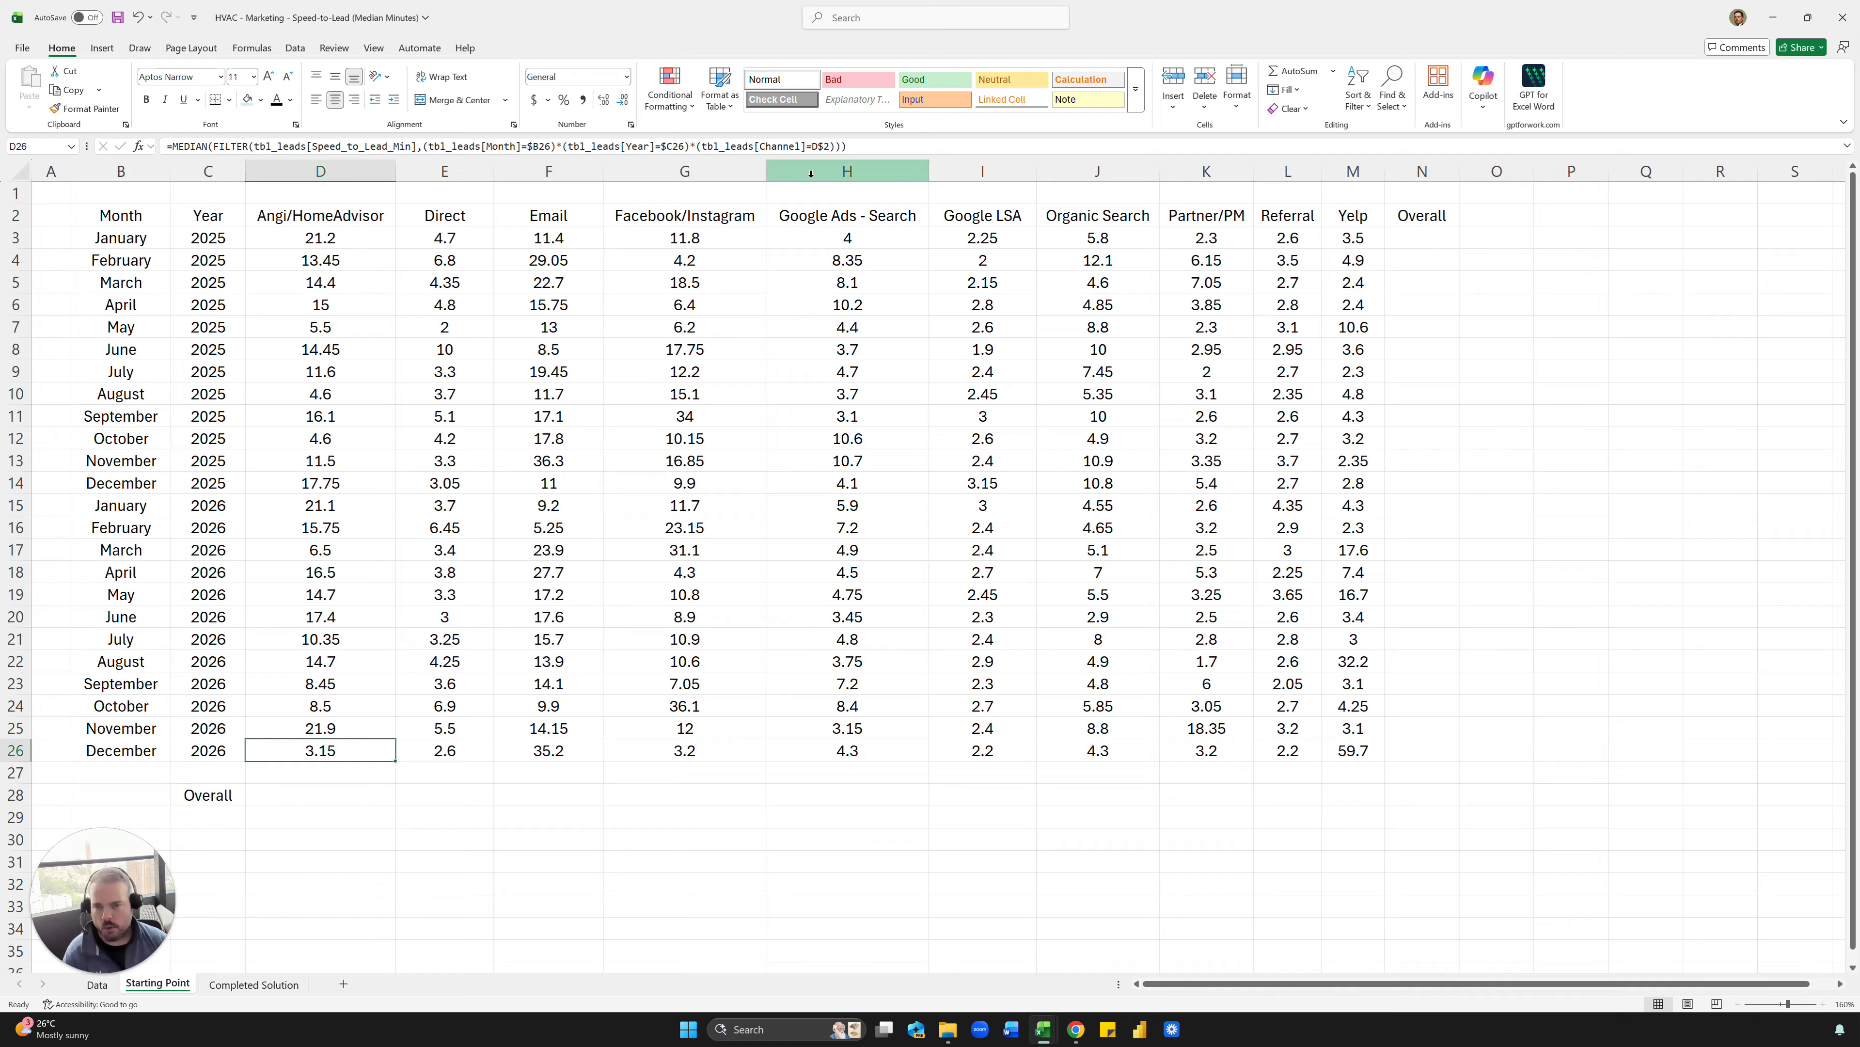
{"action": "left_click_drag", "start_coordinate": [892, 152], "coordinate": [174, 141]}
{"action": "key", "text": "ctrl+c"}
{"action": "key", "text": "Escape"}
{"action": "left_click", "coordinate": [323, 801]}
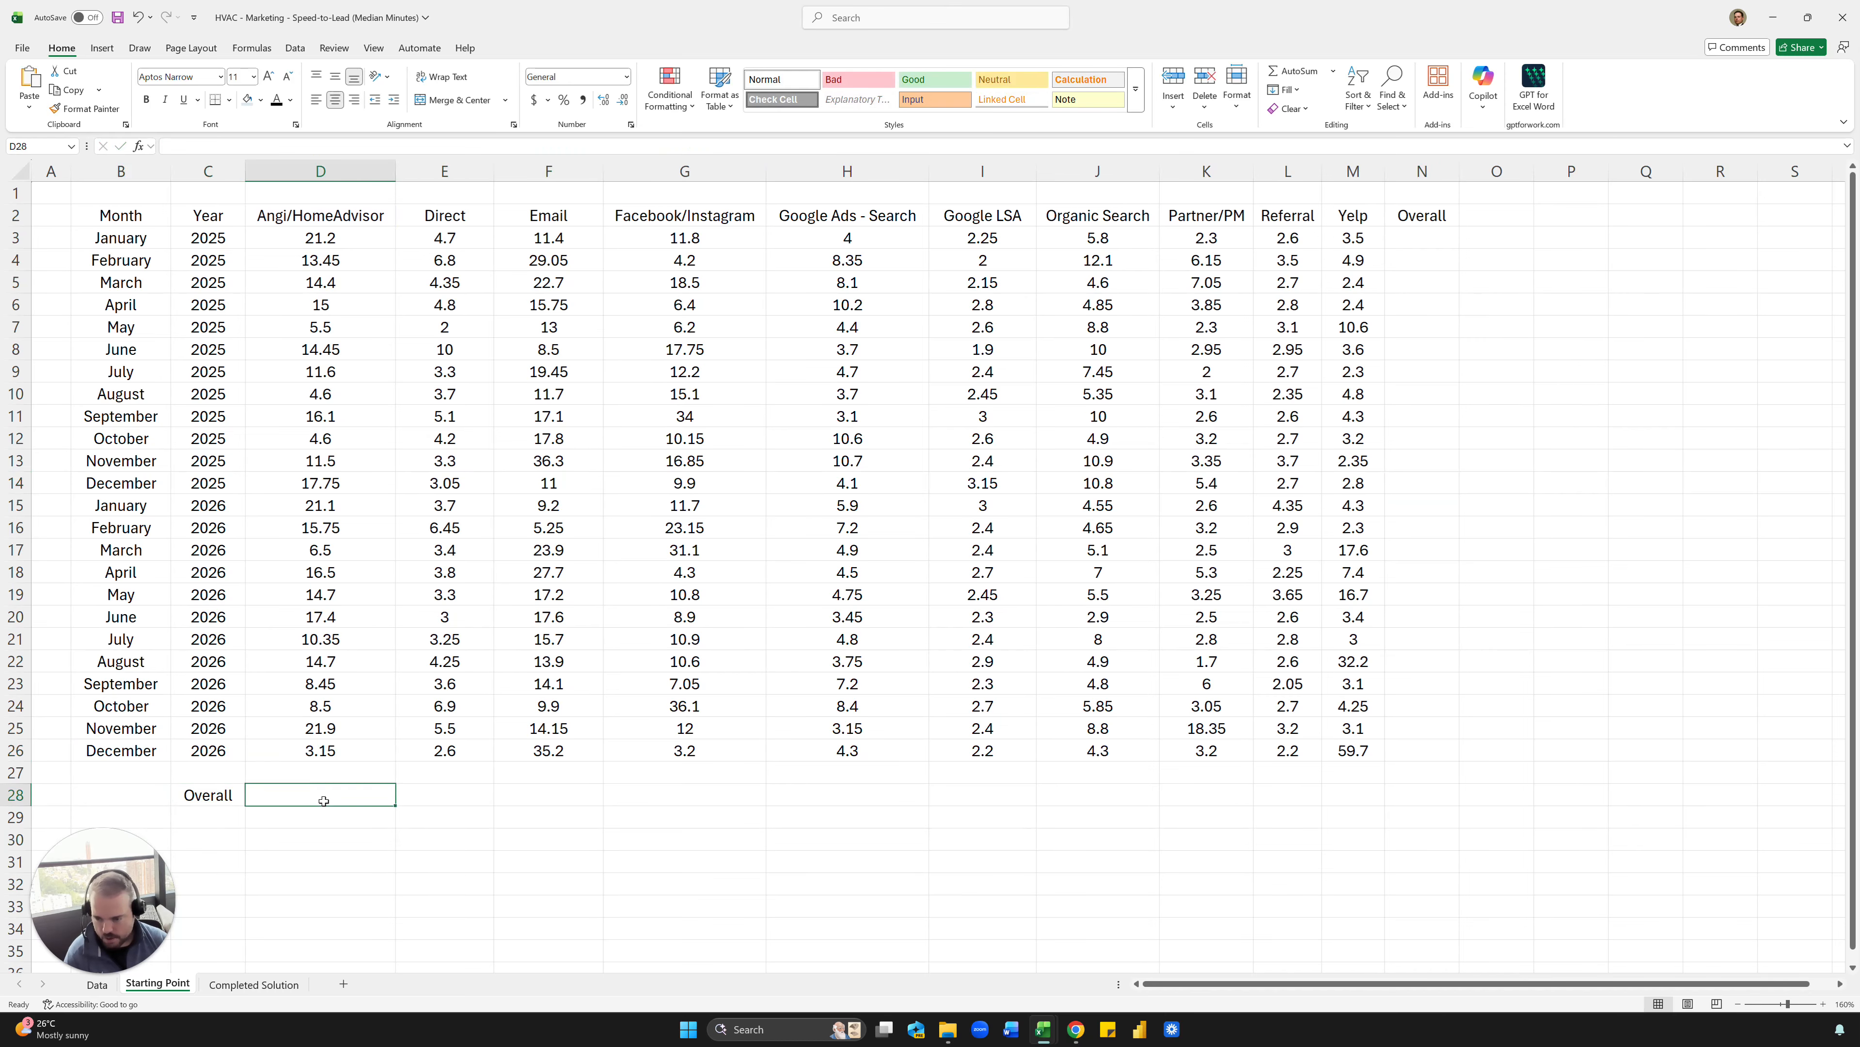
{"action": "type", "text": "="}
{"action": "key", "text": "ctrl+v"}
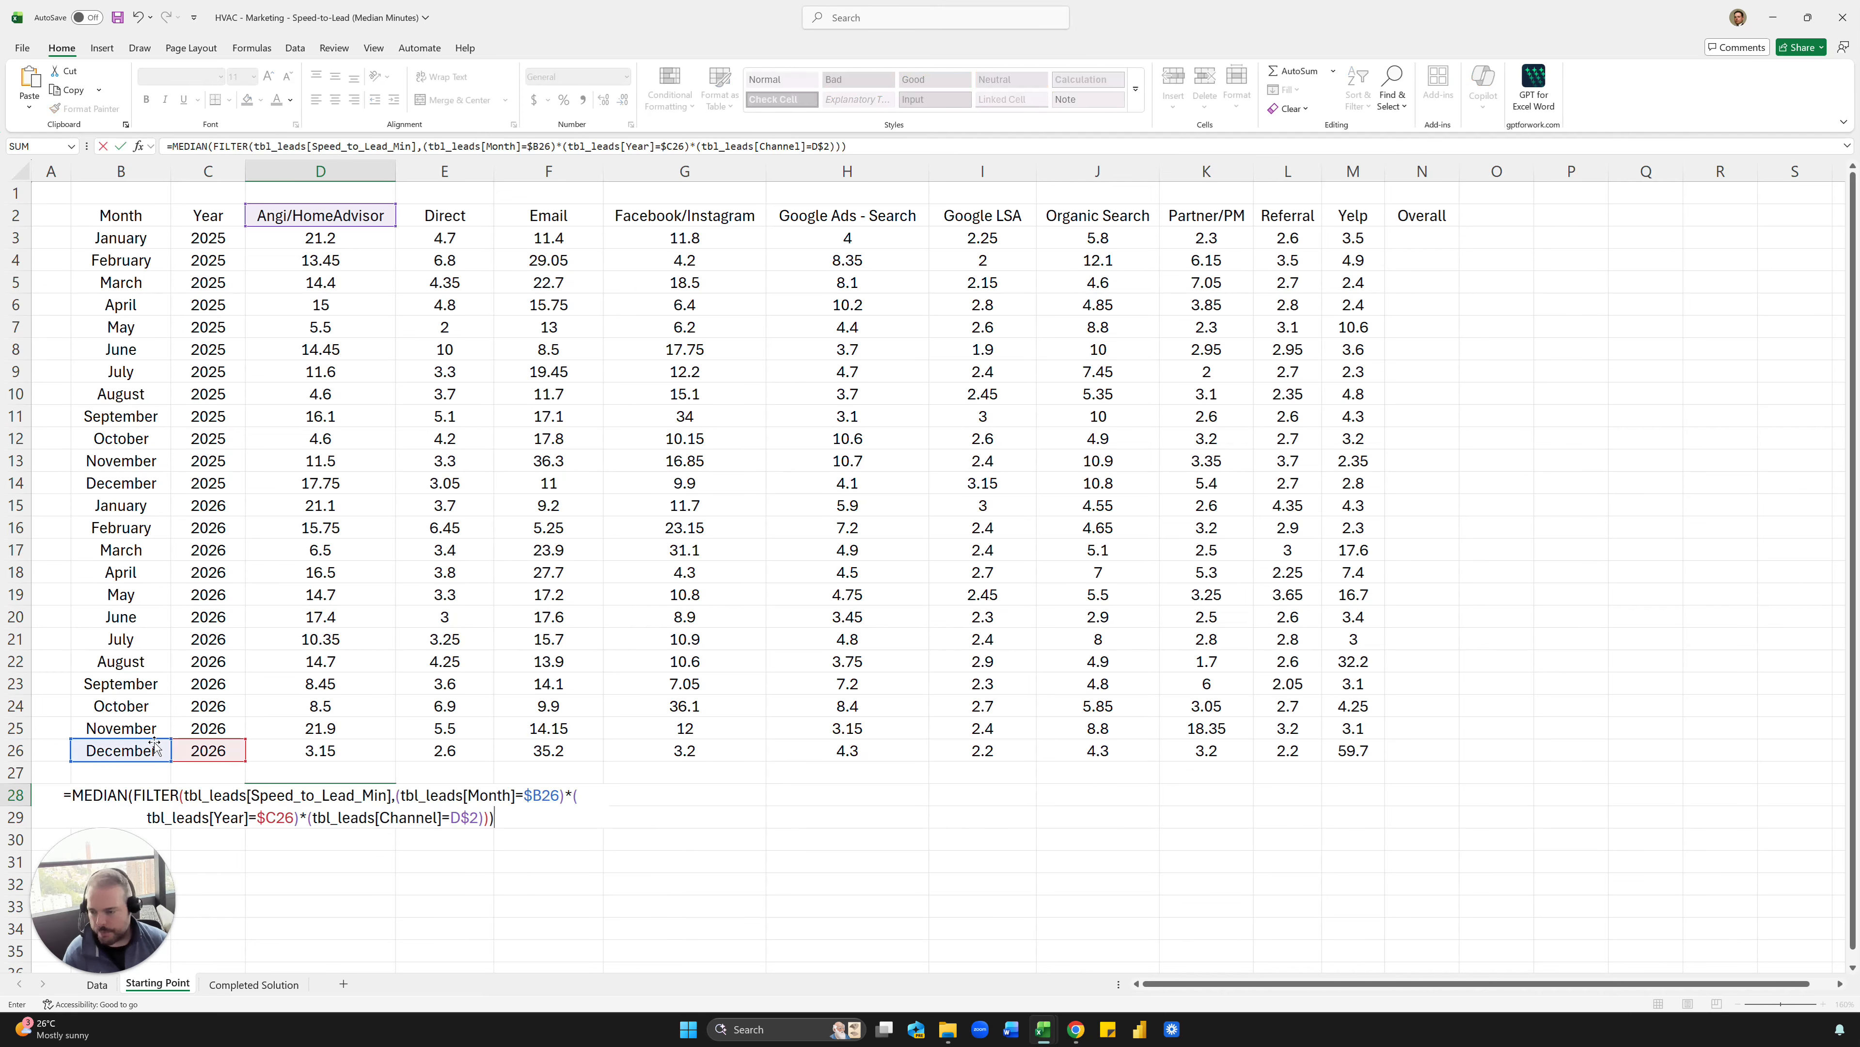
- Remove the Month and Year conditions from D28's formula so it filters tbl_leads only by Channel=D$2, and commit it
{"action": "left_click", "coordinate": [591, 146]}
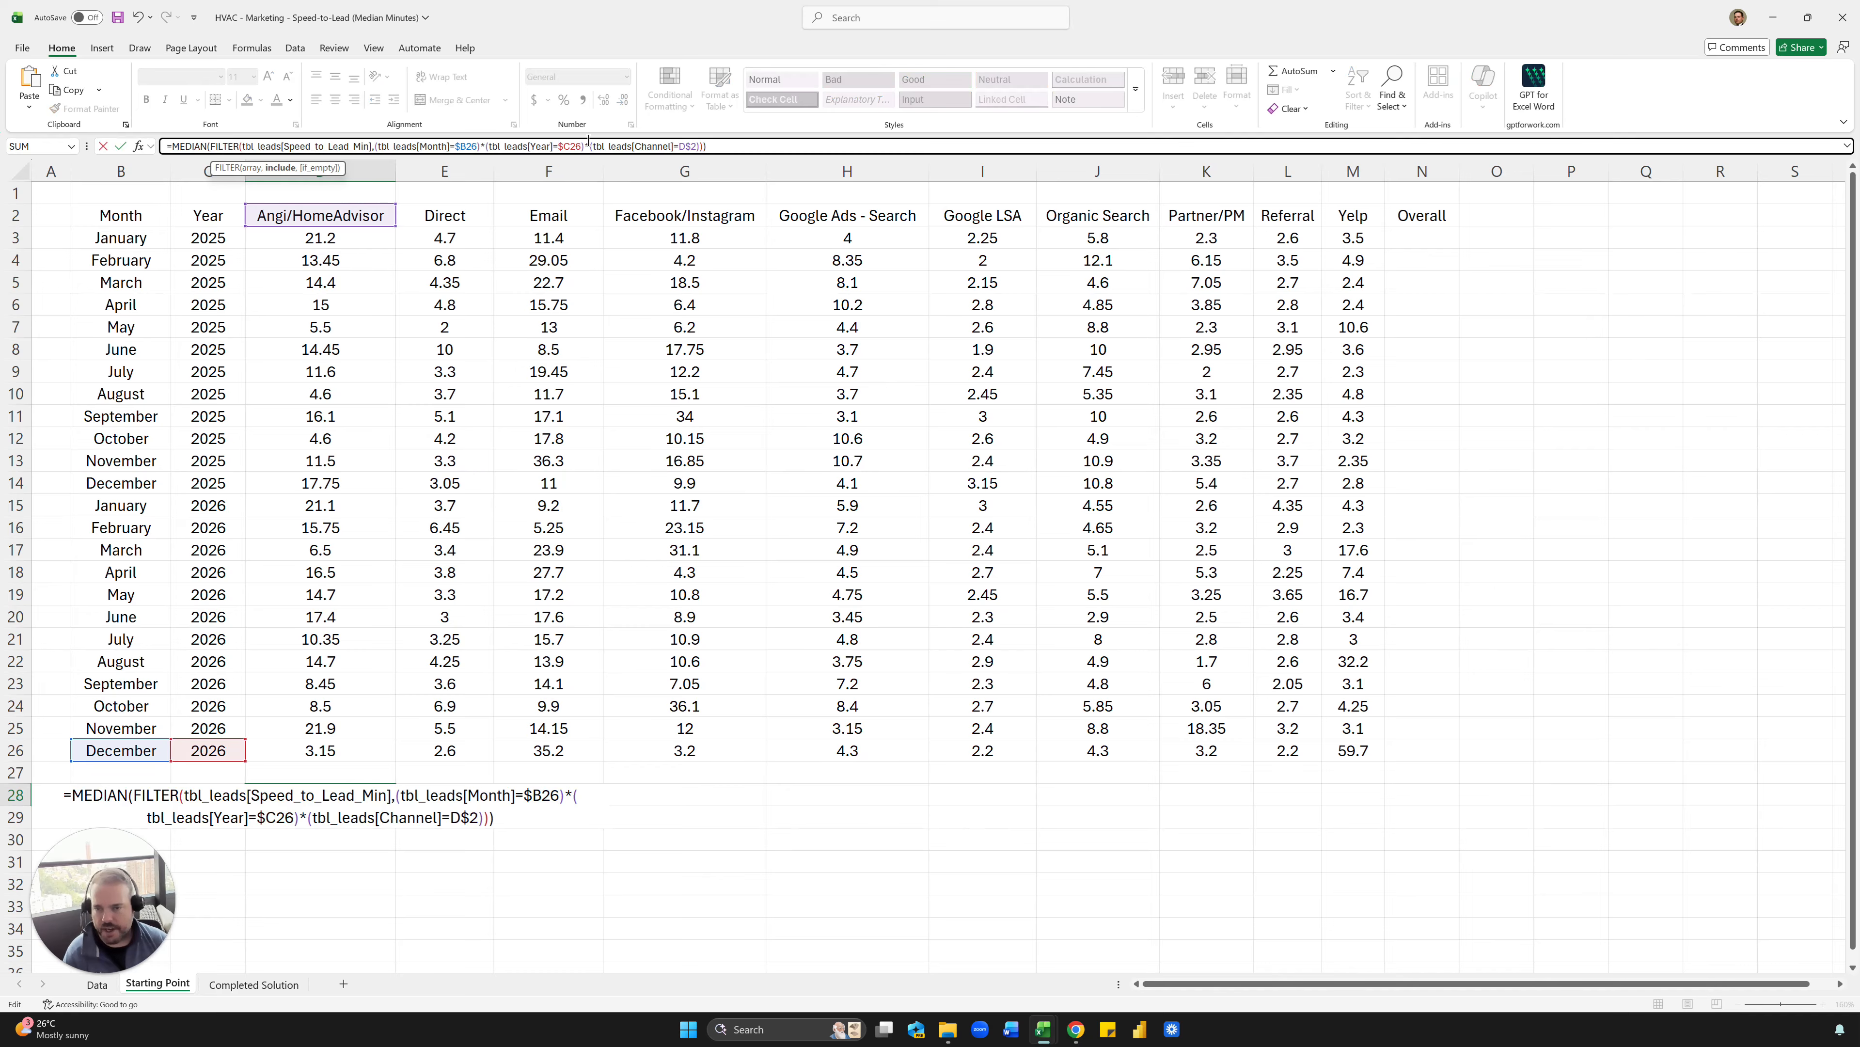
{"action": "left_click_drag", "start_coordinate": [588, 143], "coordinate": [374, 143]}
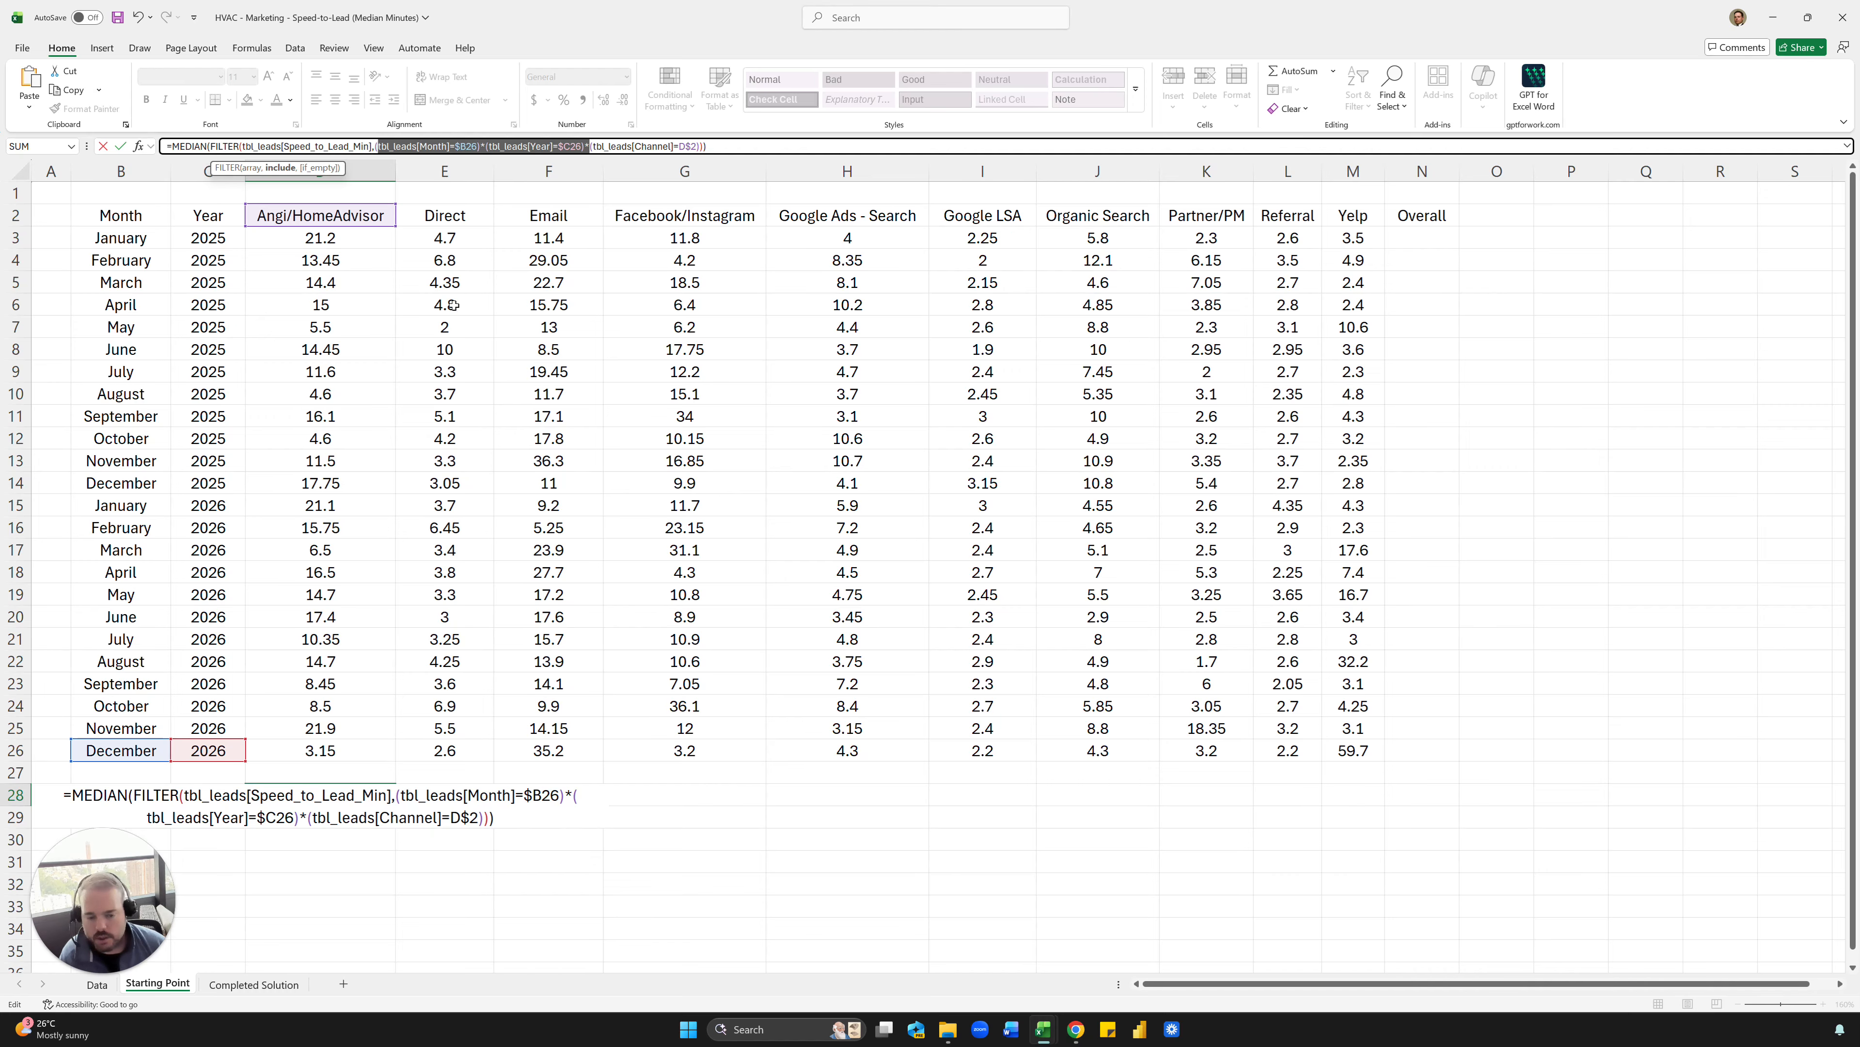
{"action": "key", "text": "BackSpace"}
{"action": "key", "text": "BackSpace"}
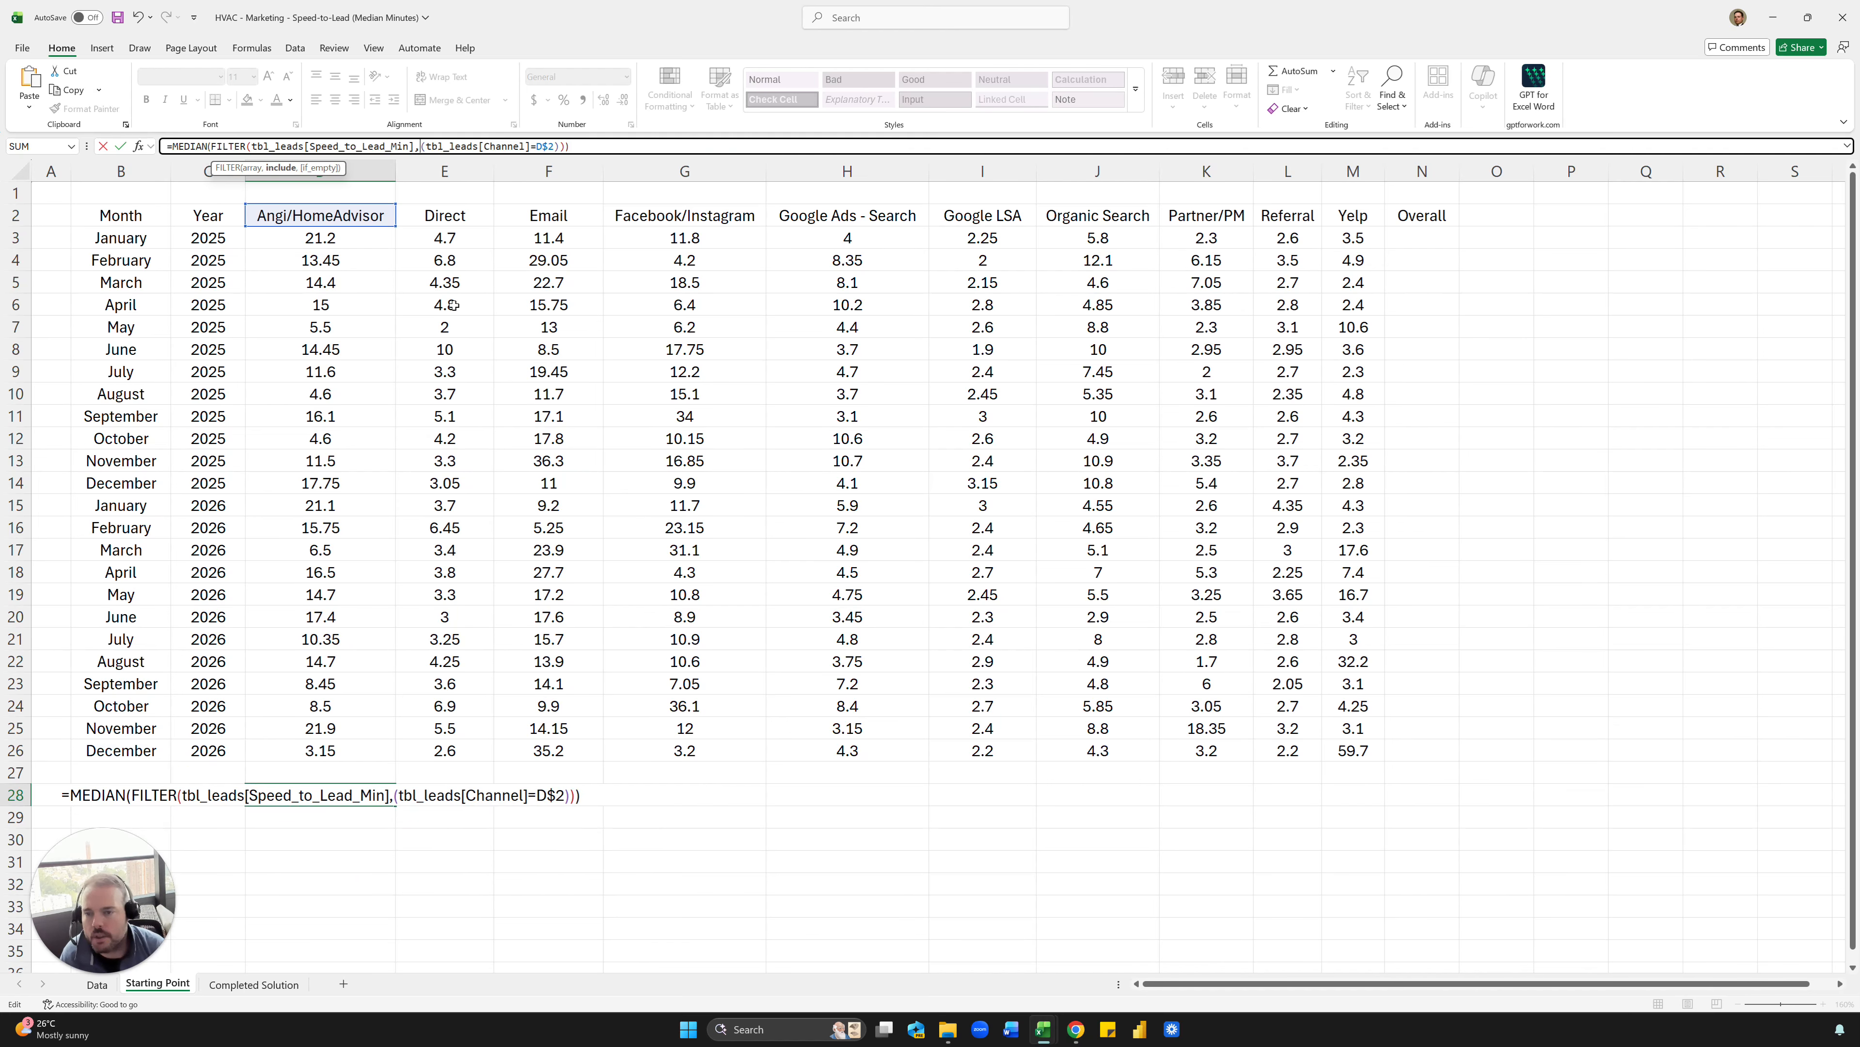
{"action": "key", "text": "ctrl+Return"}
- Copy the overall median formula from D28 across row 28 through the Yelp column
{"action": "key", "text": "ctrl+c"}
{"action": "key", "text": "shift+Right"}
{"action": "key", "text": "shift+Right"}
{"action": "key", "text": "shift+Right"}
{"action": "key", "text": "shift+Right"}
{"action": "key", "text": "shift+Right"}
{"action": "key", "text": "shift+Right"}
{"action": "key", "text": "shift+Right"}
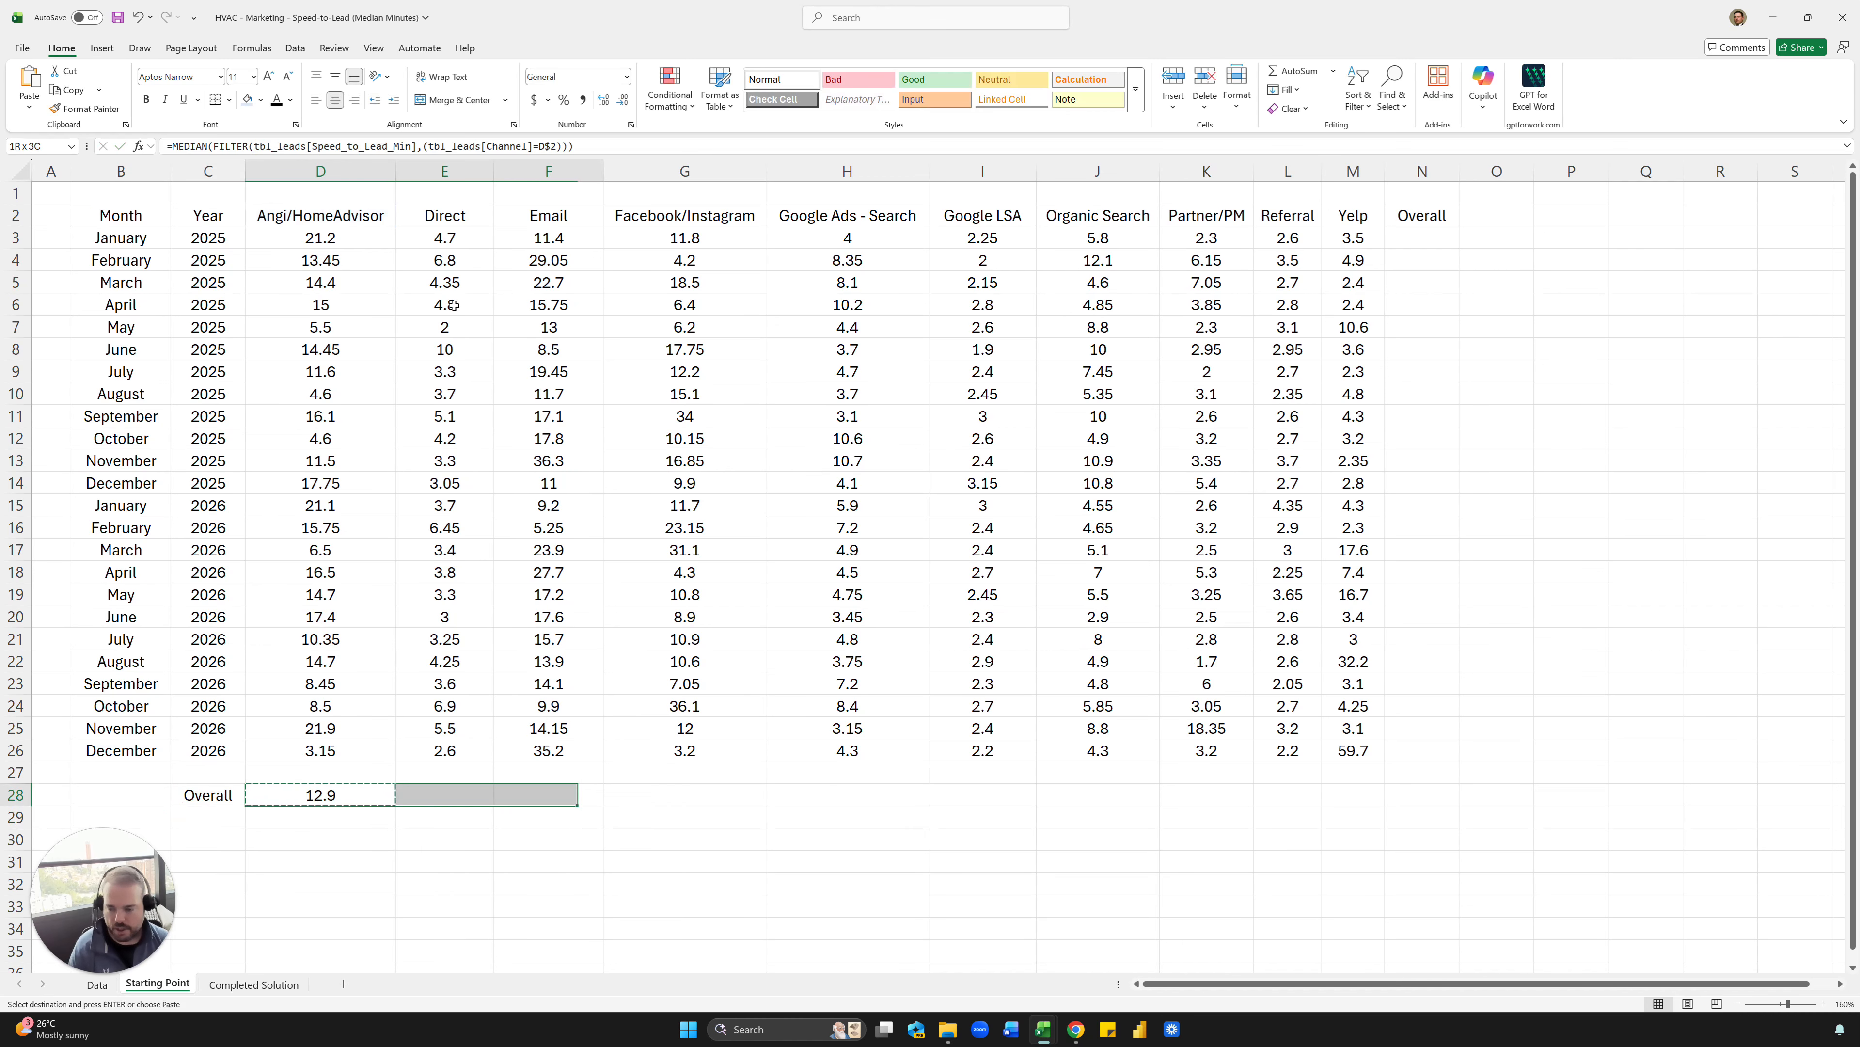
{"action": "key", "text": "shift+Right"}
{"action": "key", "text": "shift+Right"}
{"action": "key", "text": "ctrl+v"}
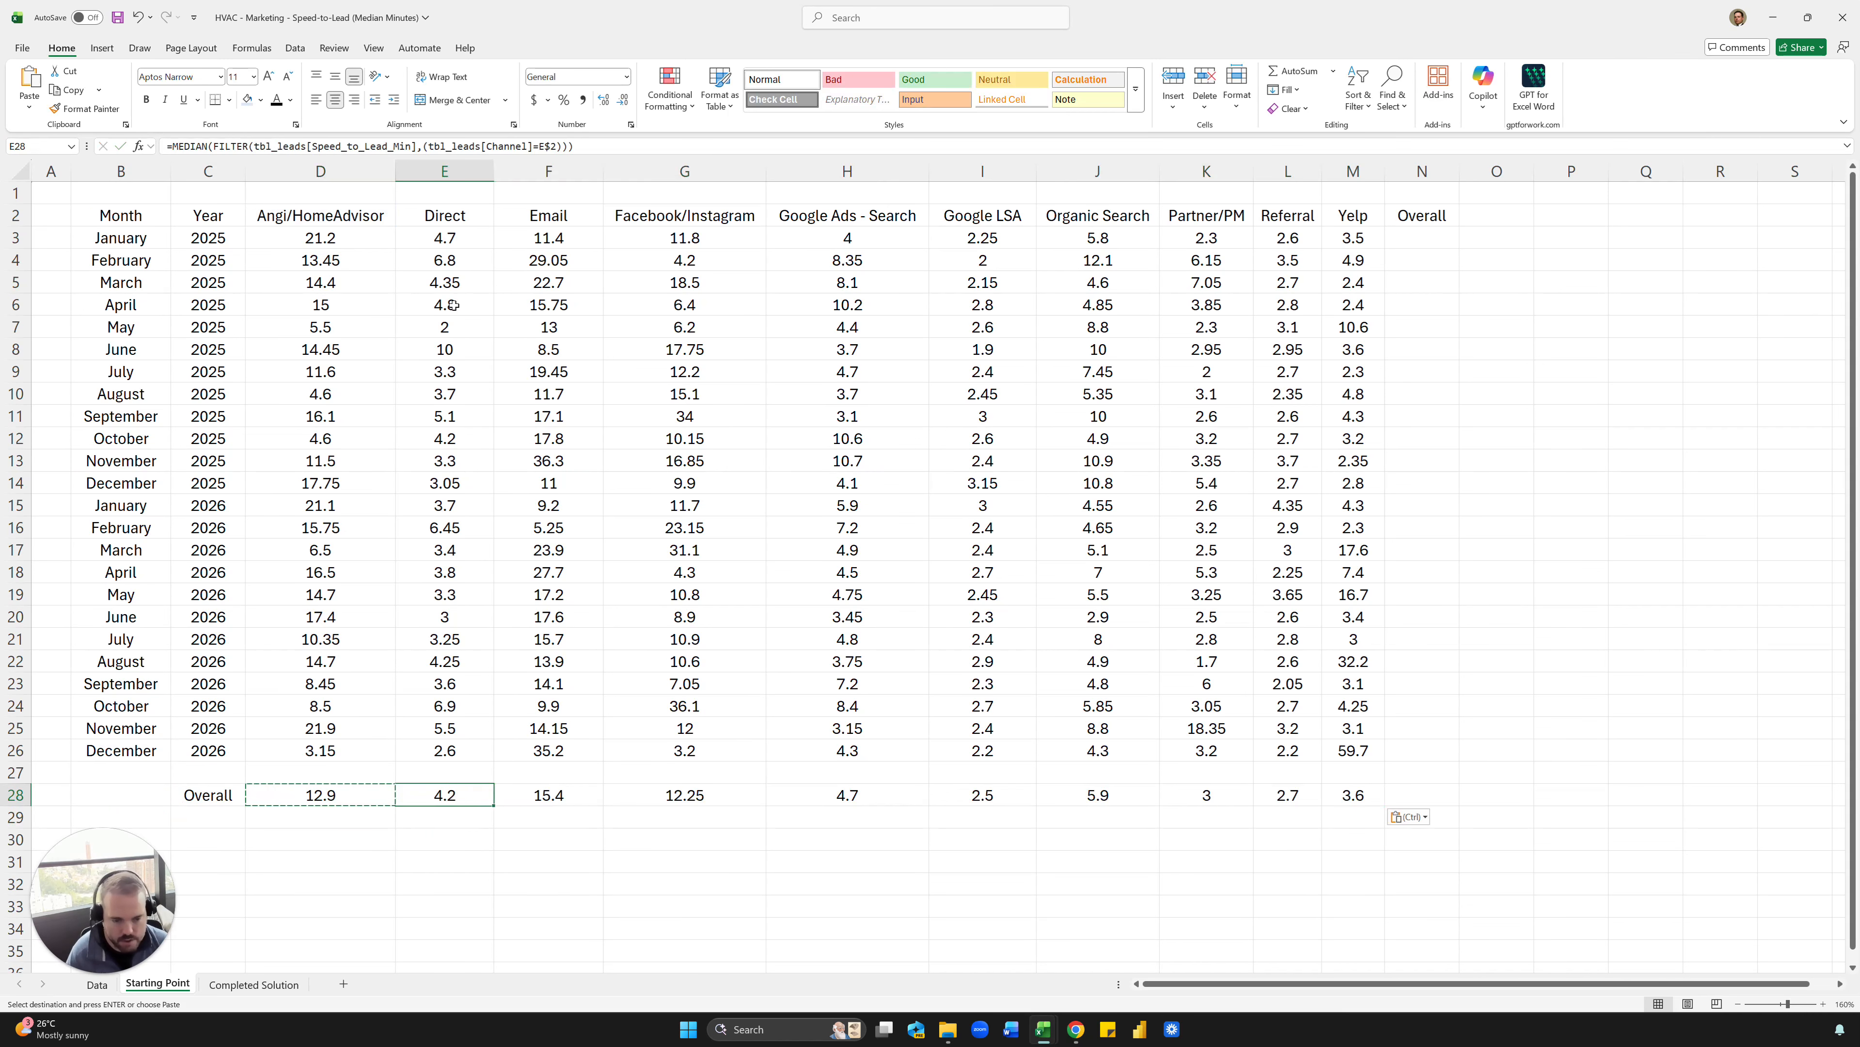
{"action": "key", "text": "Right"}
{"action": "key", "text": "Right"}
{"action": "key", "text": "Right"}
{"action": "key", "text": "Left"}
{"action": "key", "text": "Left"}
{"action": "key", "text": "Left"}
{"action": "key", "text": "ctrl"}
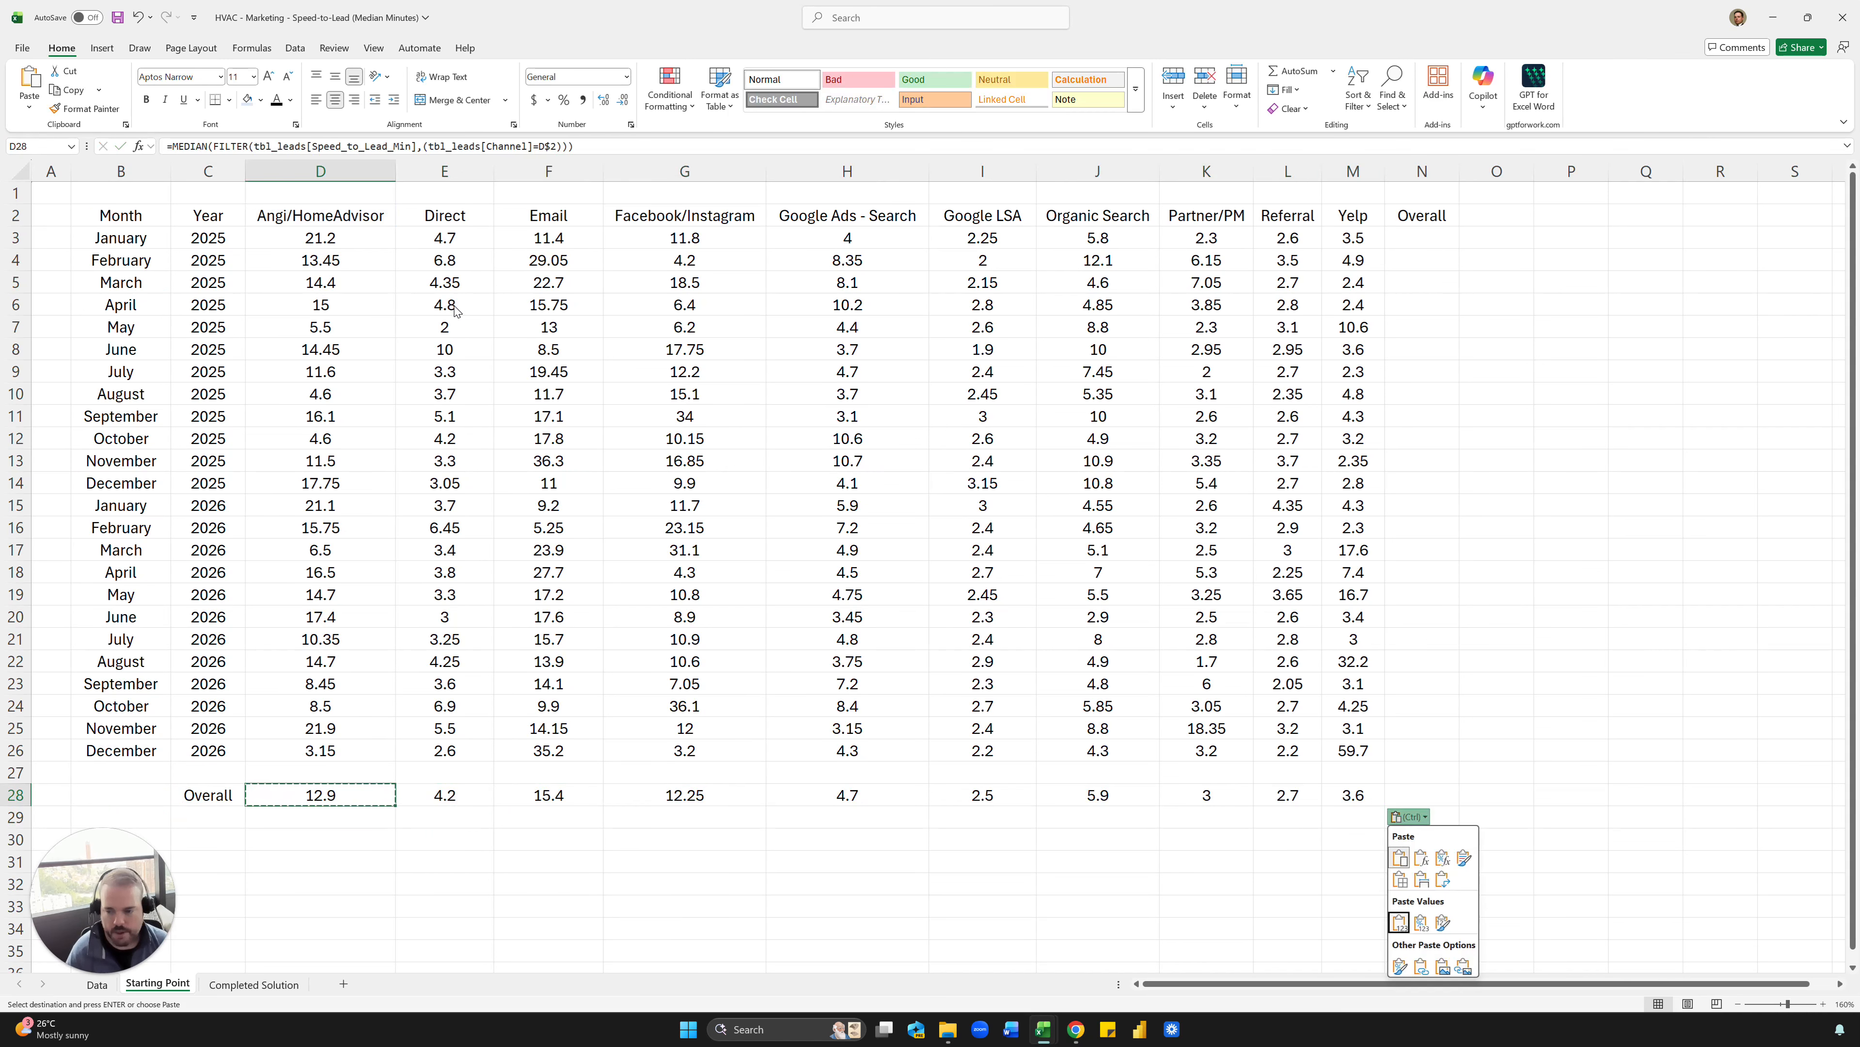
- Copy the text of the January 2025 Yelp formula in M3 and paste it into N3 with its references unchanged
{"action": "key", "text": "ctrl+Up"}
{"action": "key", "text": "ctrl+Up"}
{"action": "key", "text": "ctrl+Up"}
{"action": "key", "text": "Down"}
{"action": "key", "text": "ctrl+Right"}
{"action": "key", "text": "Down"}
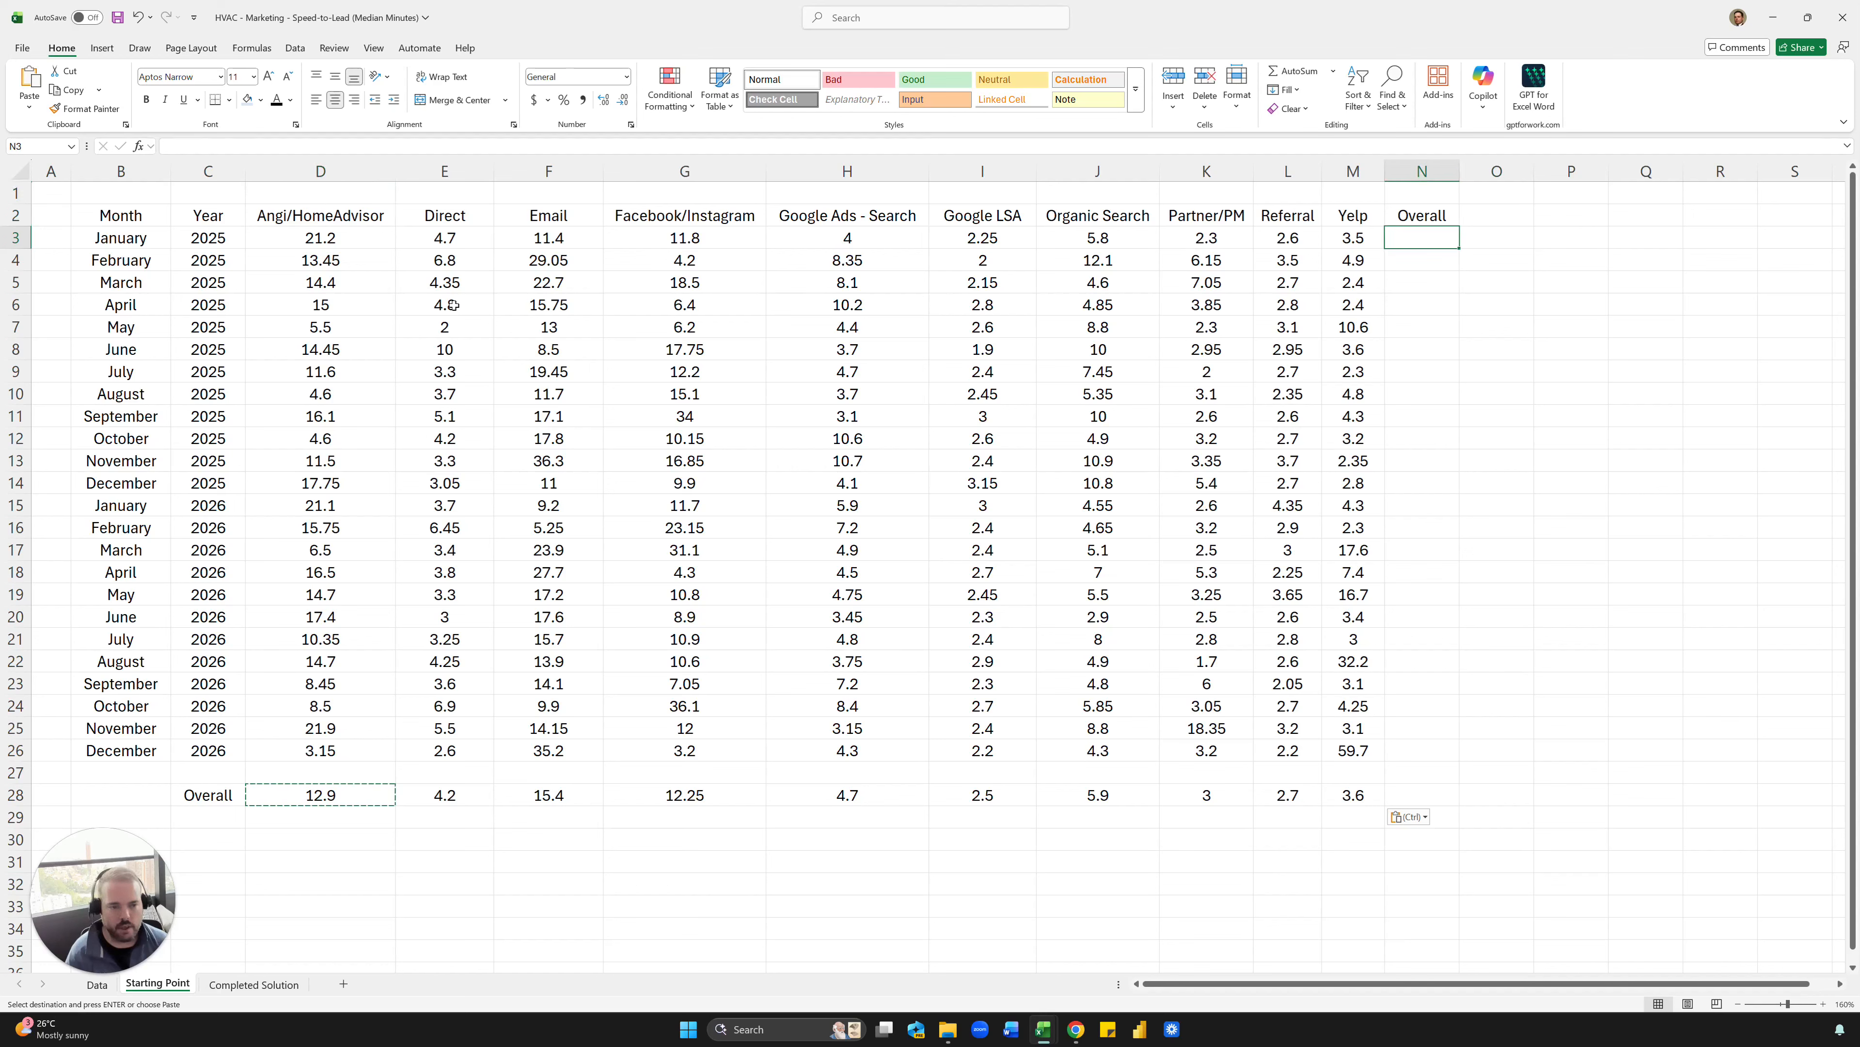
{"action": "left_click", "coordinate": [1347, 236]}
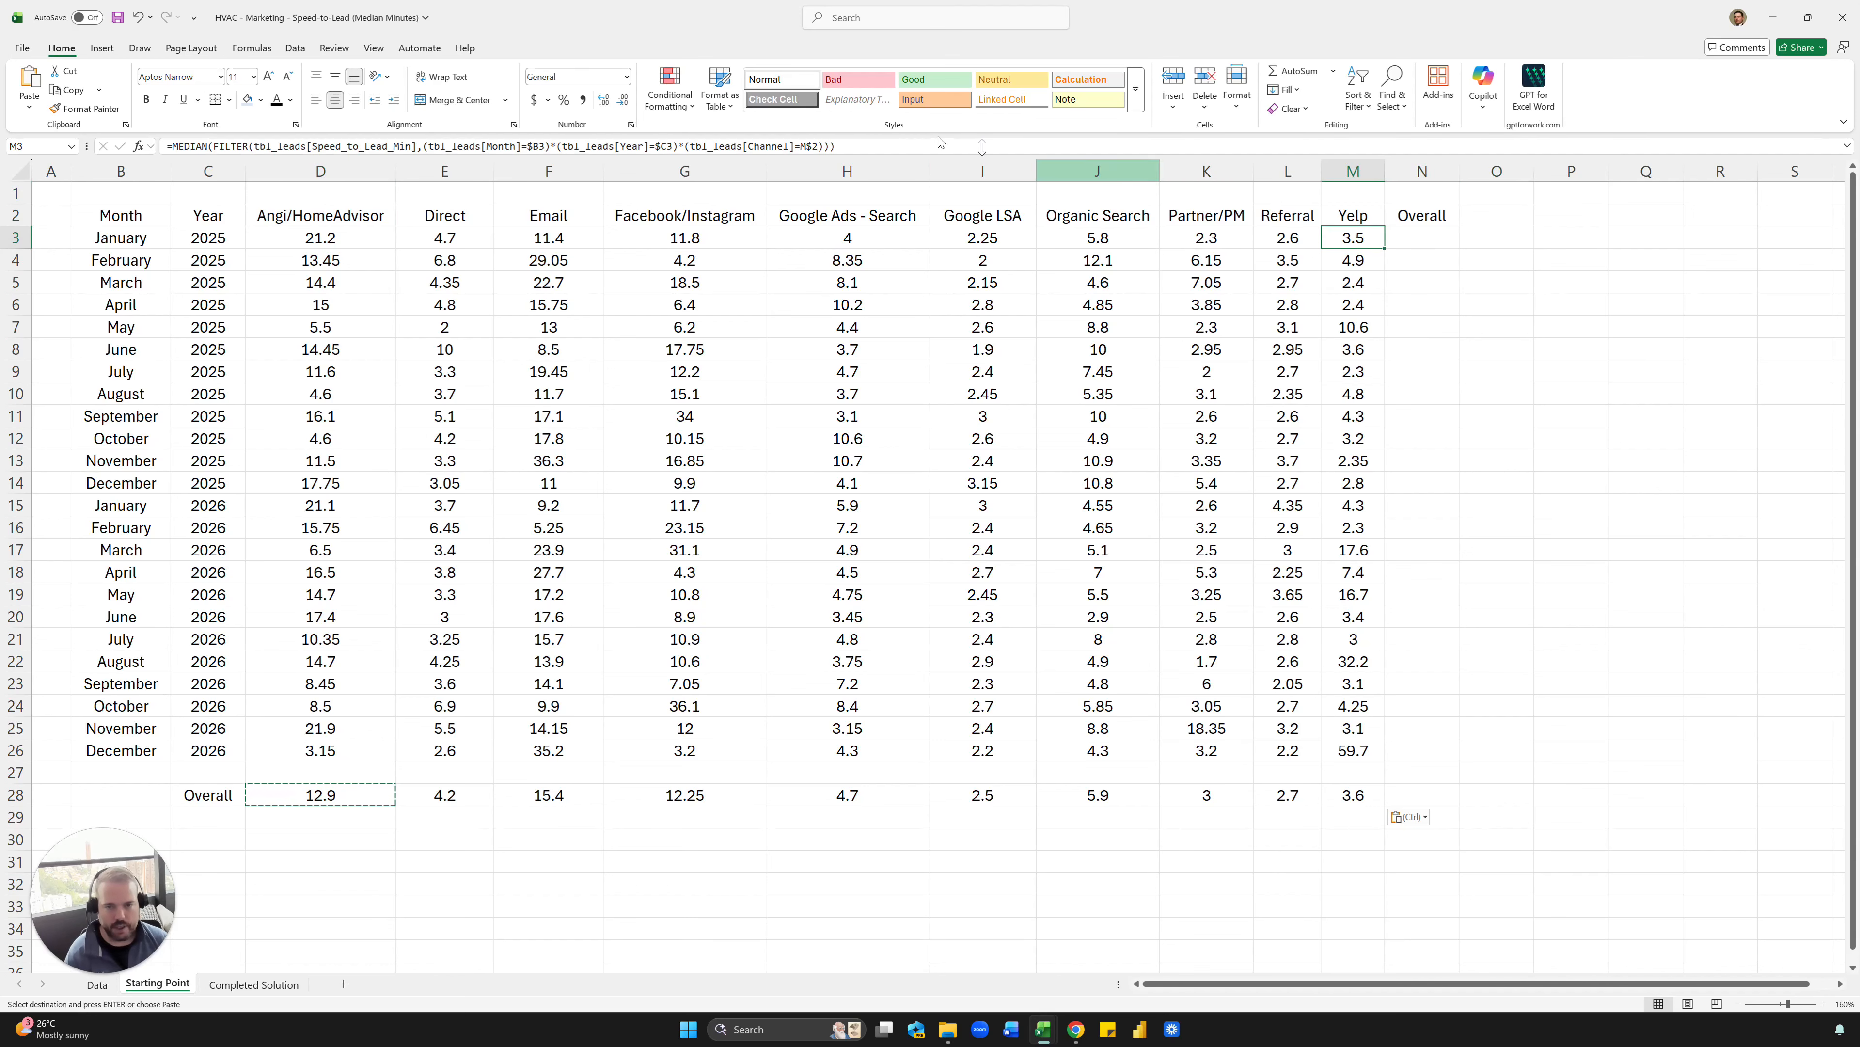
{"action": "left_click_drag", "start_coordinate": [898, 151], "coordinate": [174, 146]}
{"action": "key", "text": "Escape"}
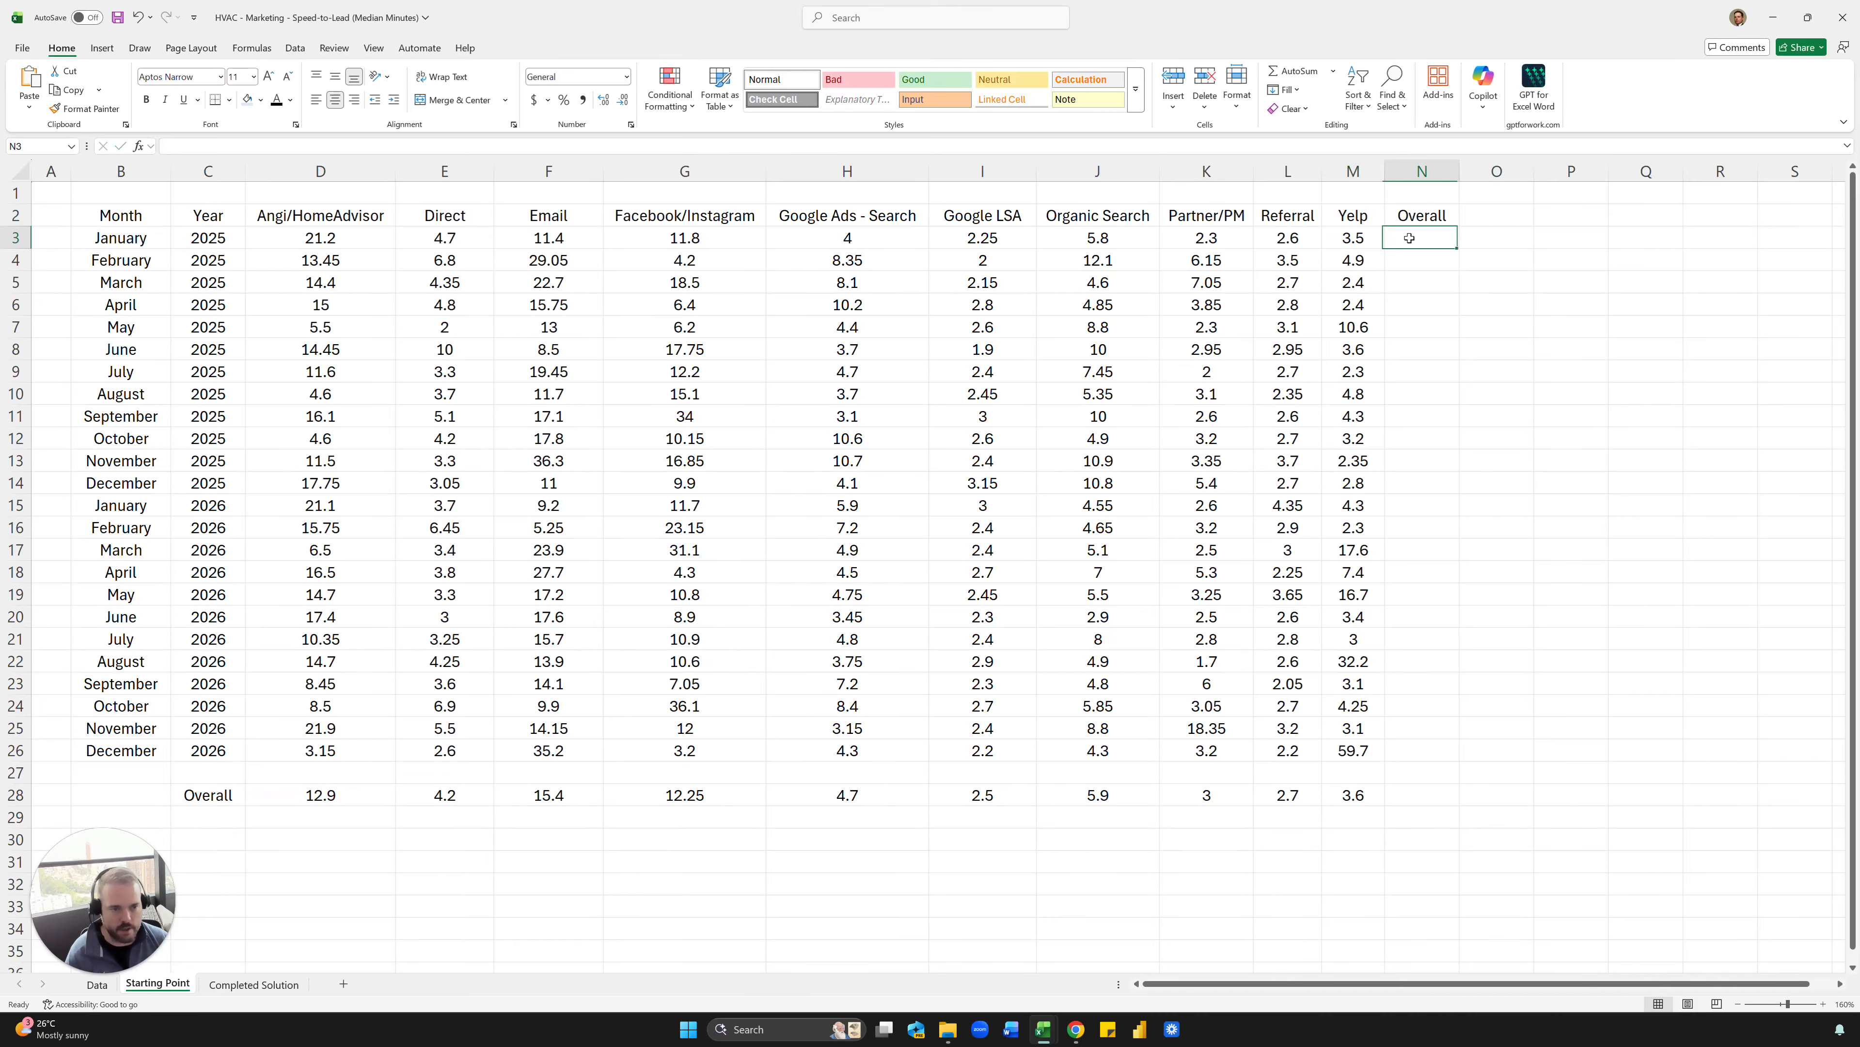
{"action": "left_click", "coordinate": [1408, 238]}
{"action": "type", "text": "="}
{"action": "key", "text": "ctrl+v"}
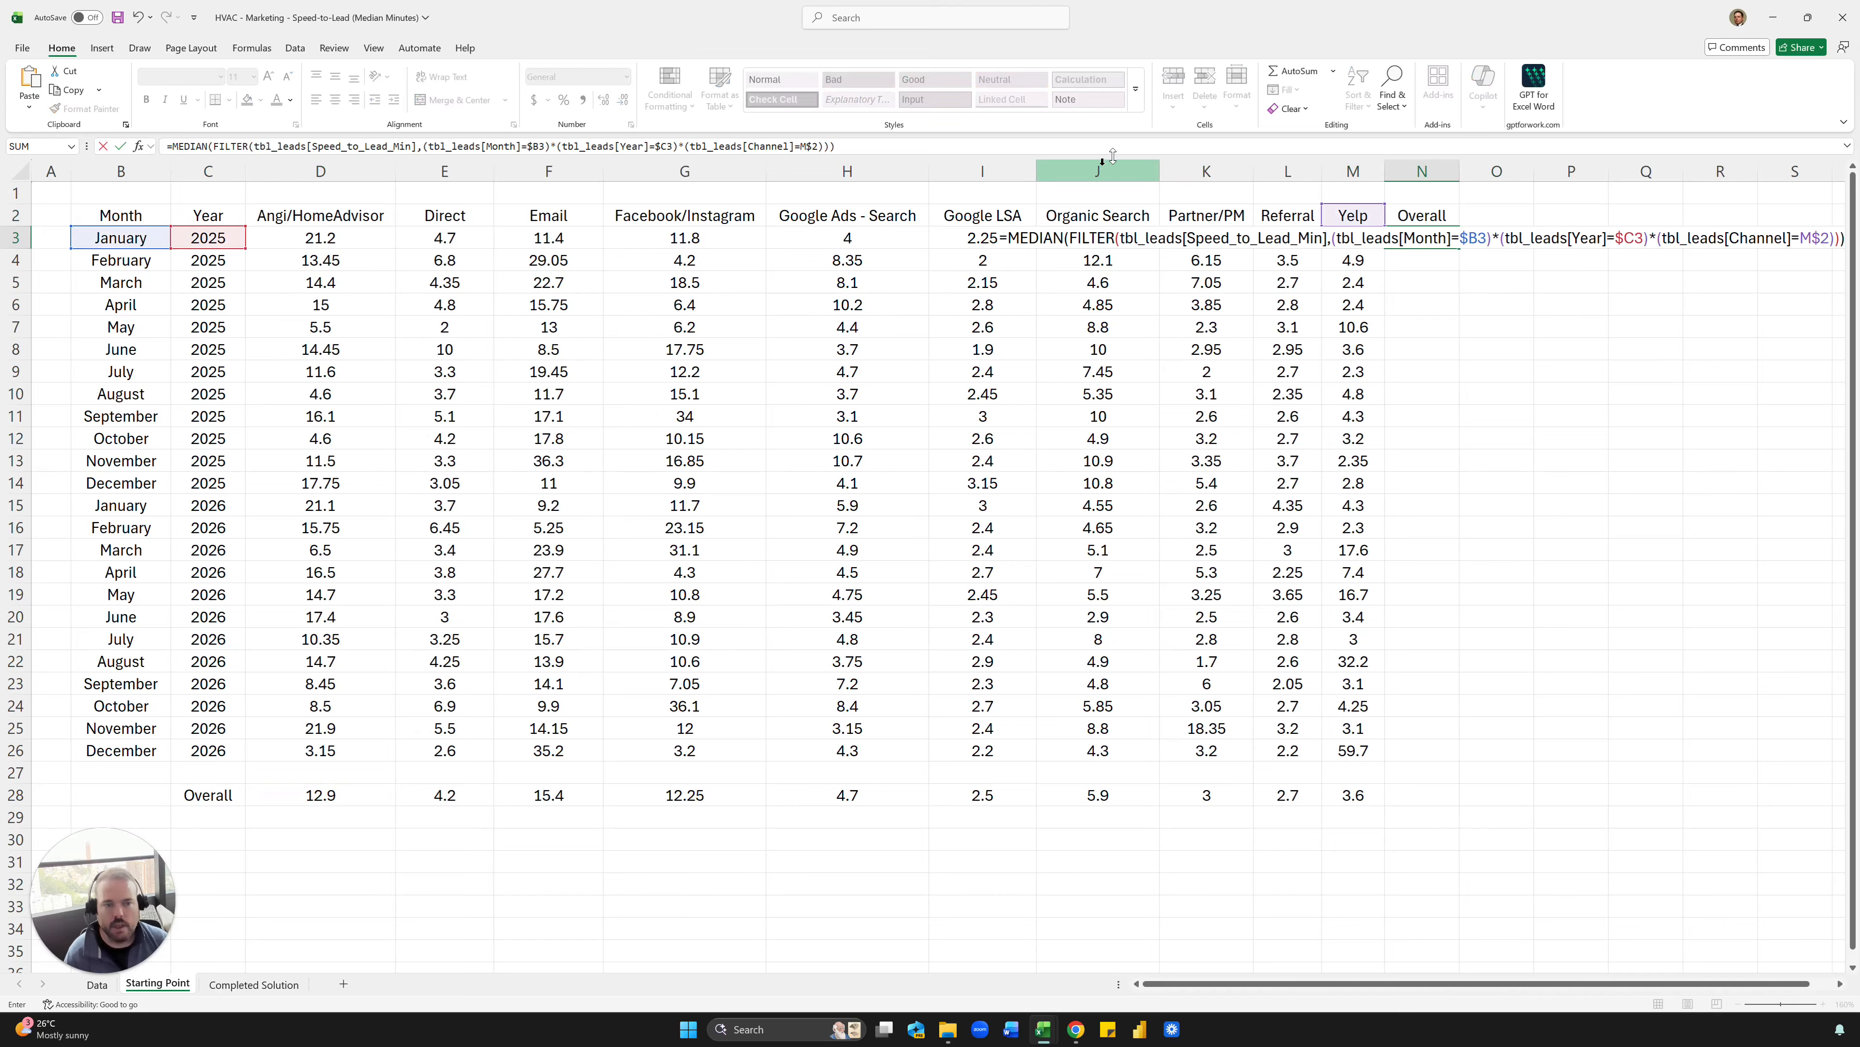
- Remove the Channel condition from N3's formula, keeping only the Month=$B3 and Year=$C3 conditions, and commit it
{"action": "left_click", "coordinate": [836, 146]}
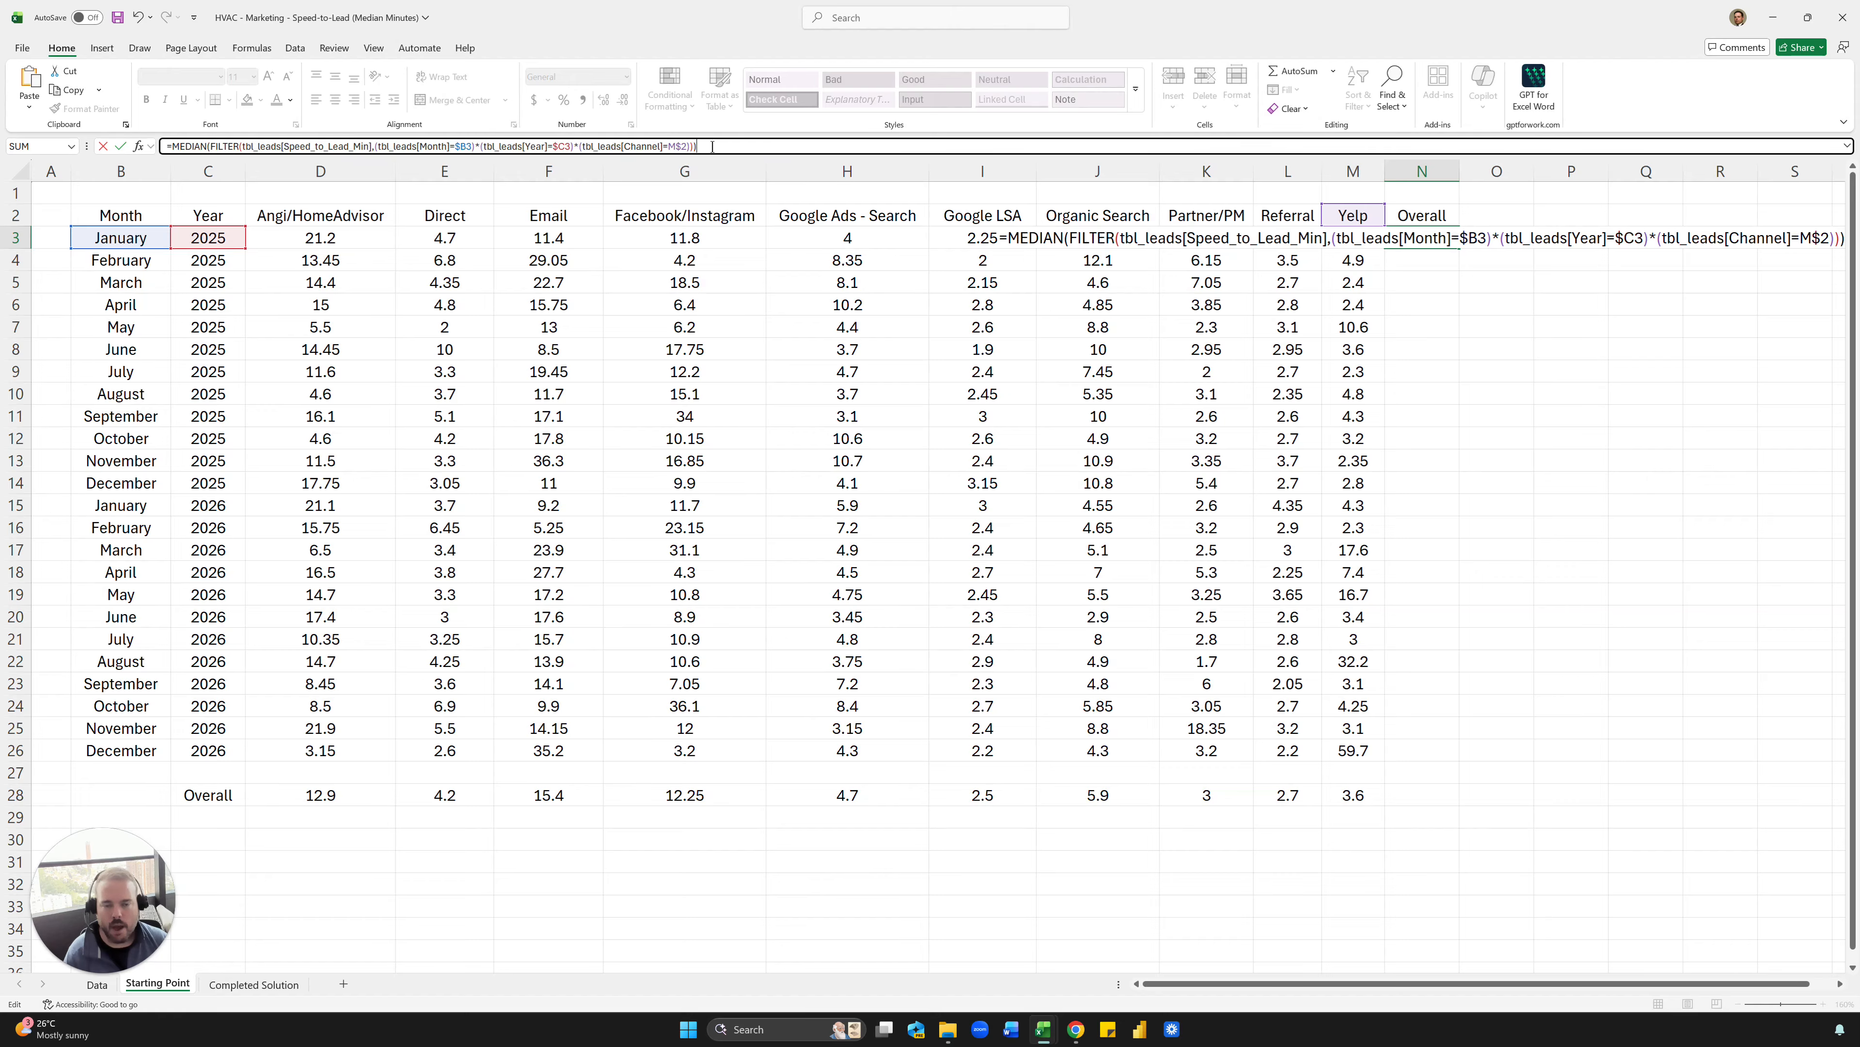
{"action": "left_click_drag", "start_coordinate": [712, 147], "coordinate": [580, 149]}
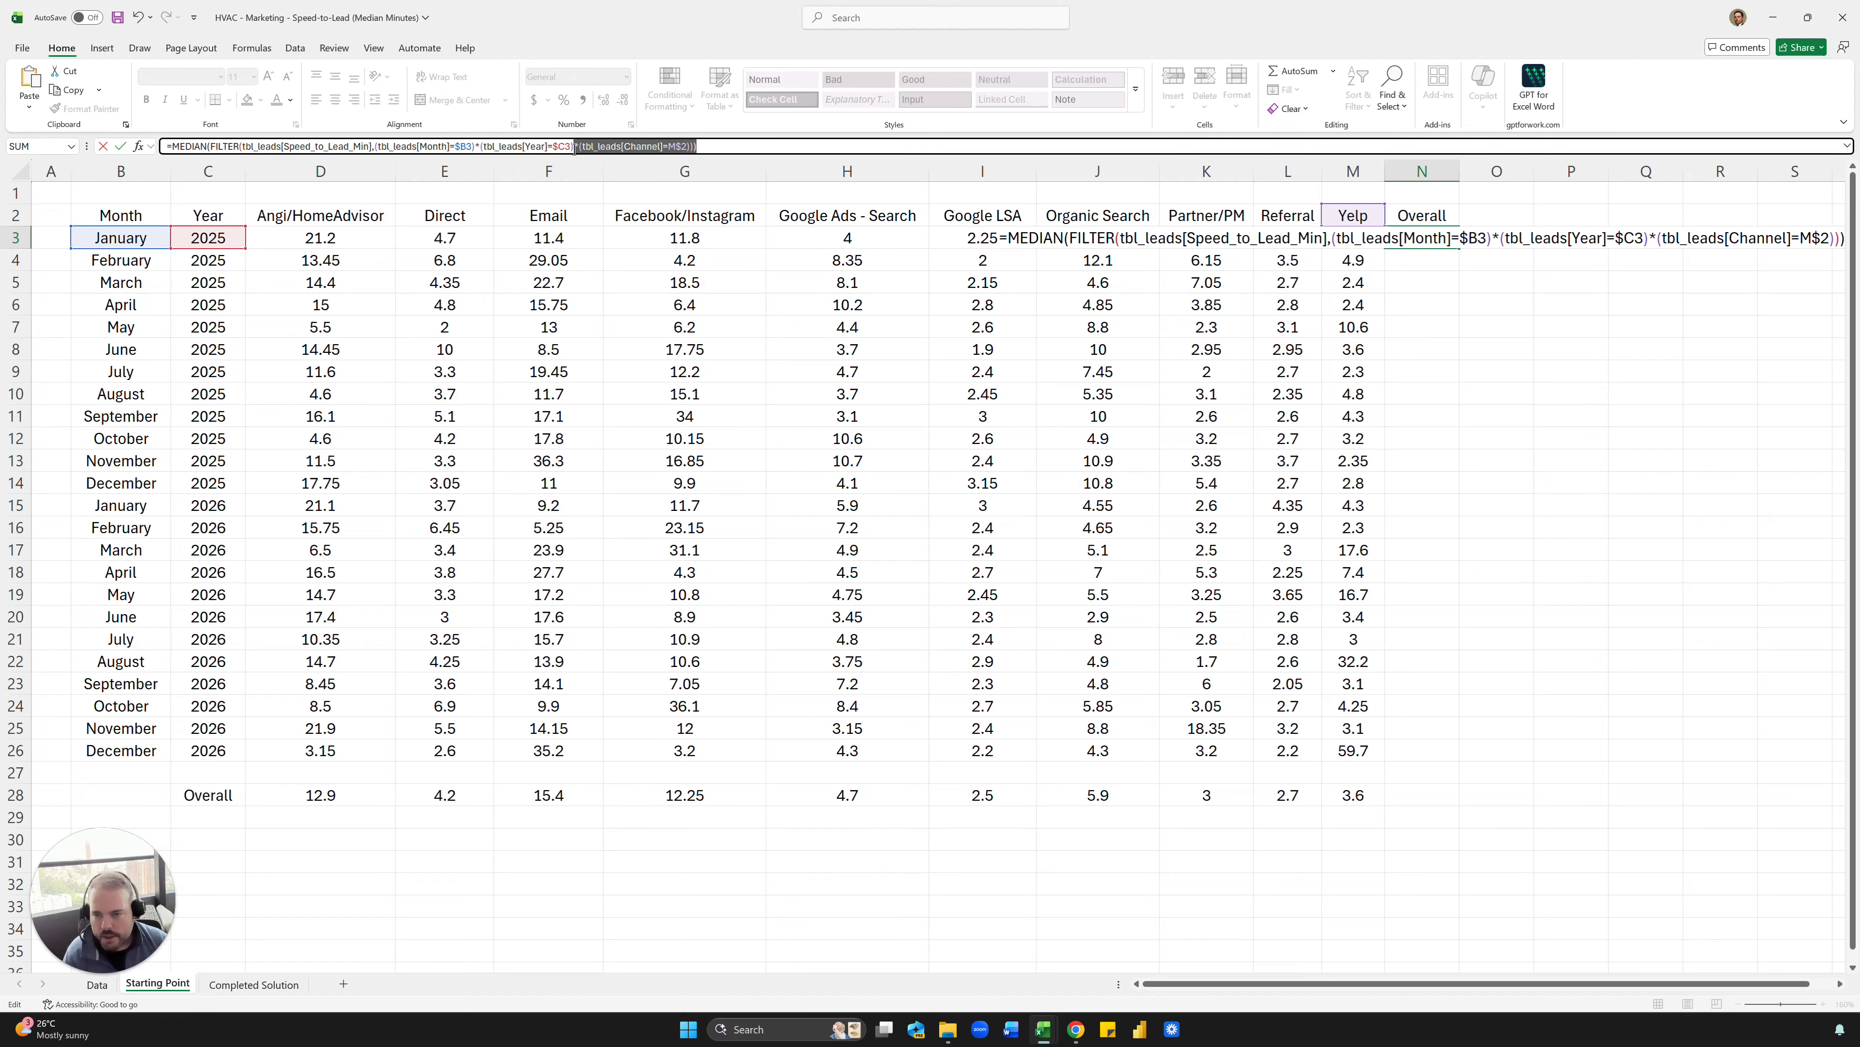
{"action": "key", "text": "BackSpace"}
{"action": "key", "text": "ctrl+Return"}
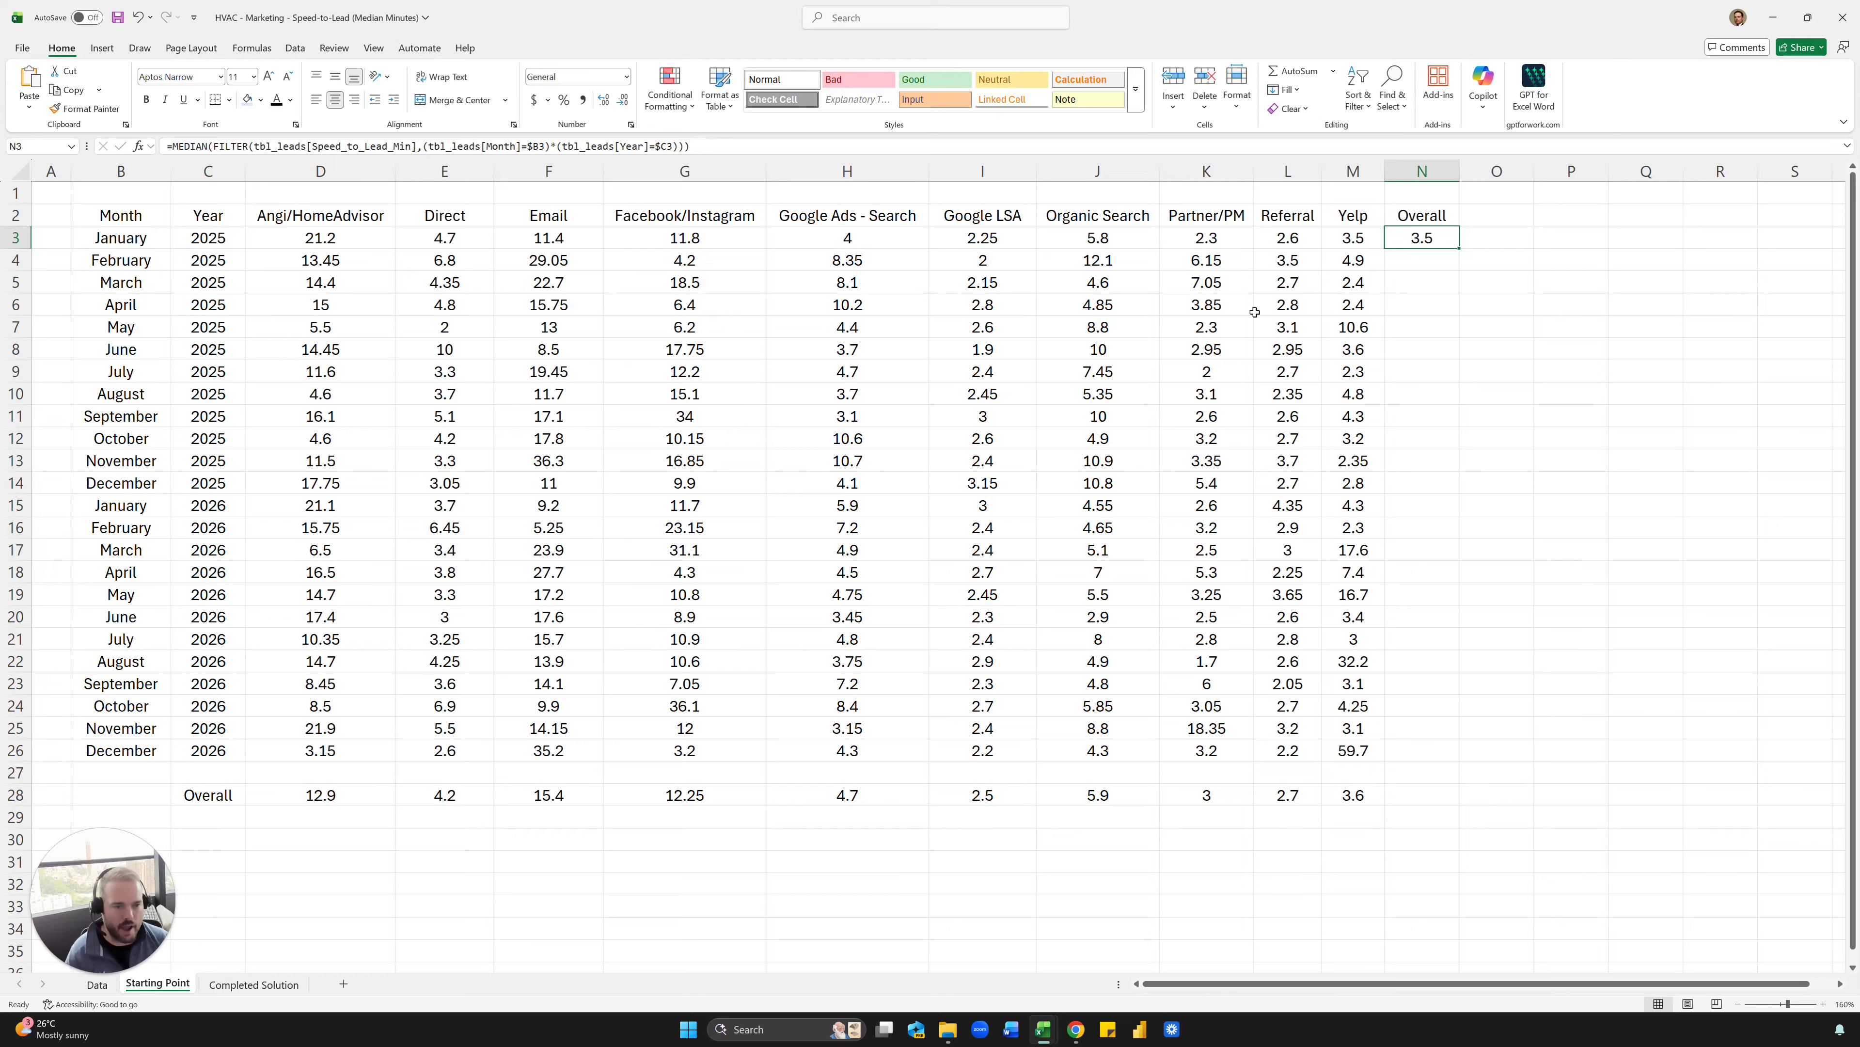
- Fill the Overall formula from N3 down through December 2026 in N26
{"action": "double_click", "coordinate": [1456, 249]}
{"action": "left_click", "coordinate": [1466, 242]}
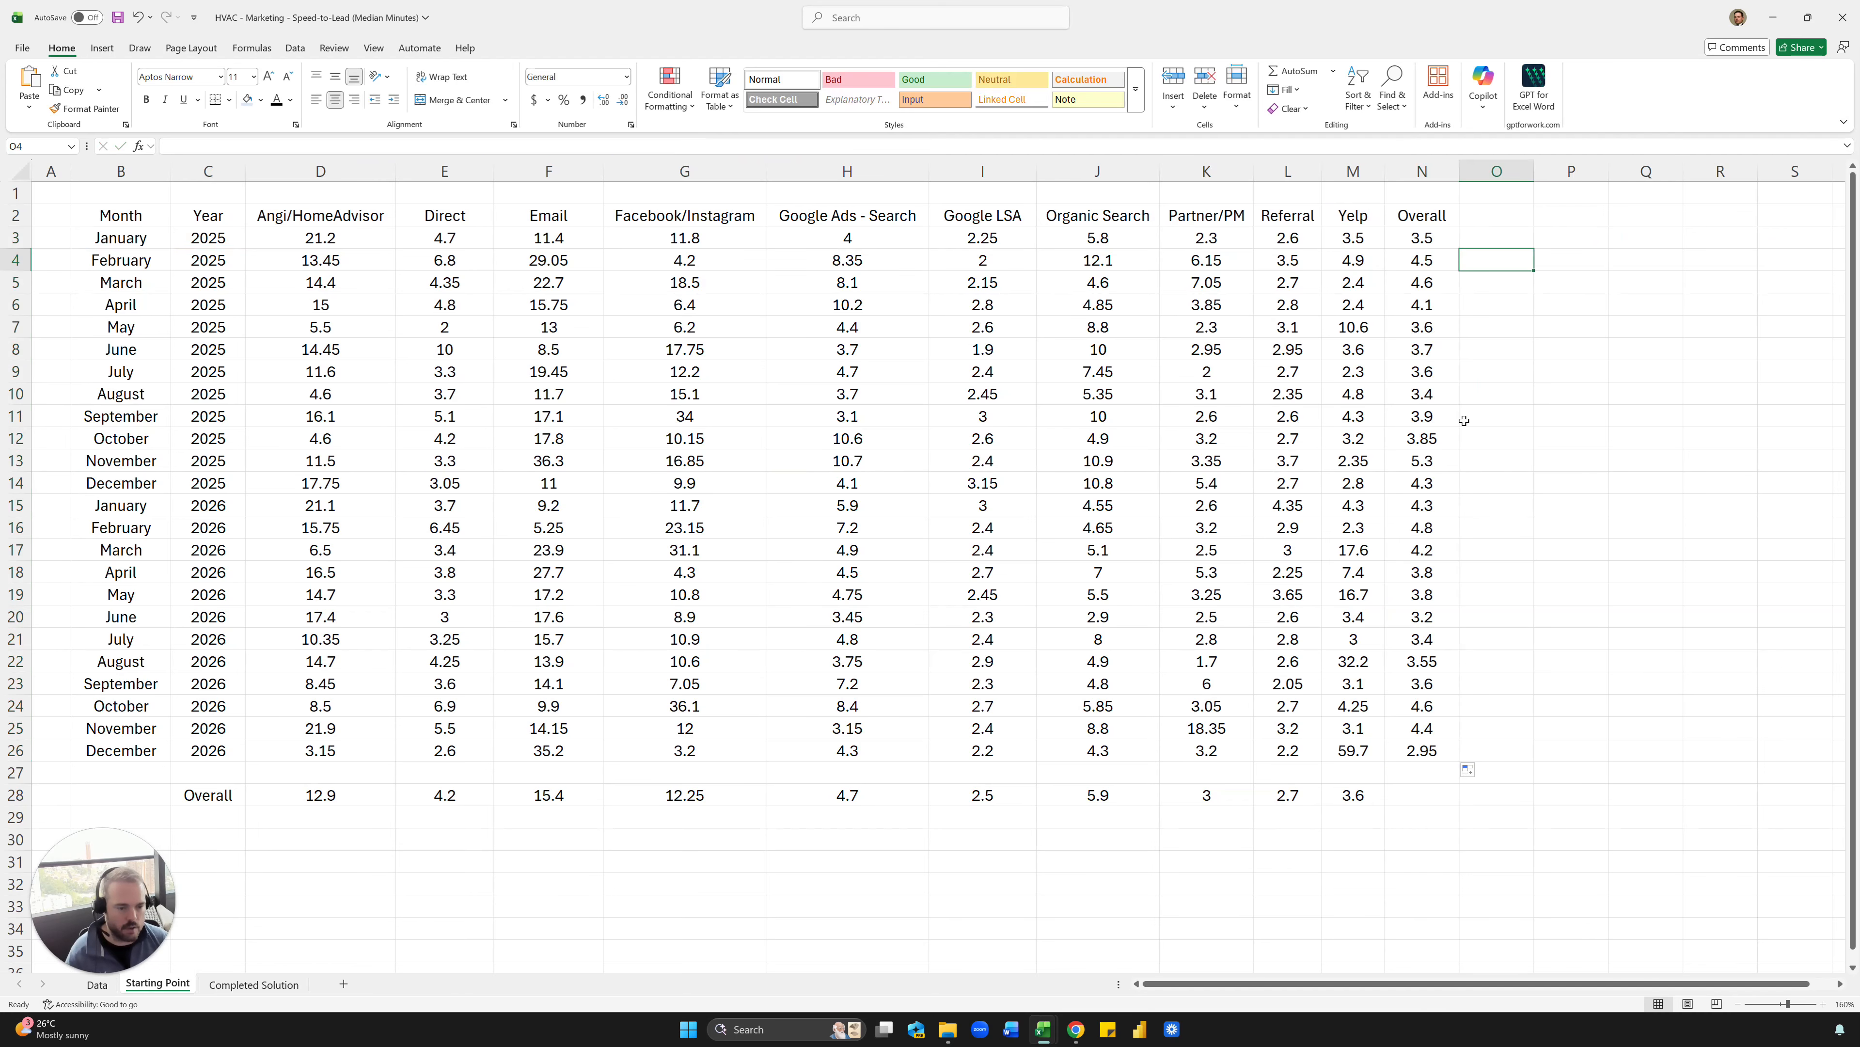
{"action": "left_click", "coordinate": [1470, 438]}
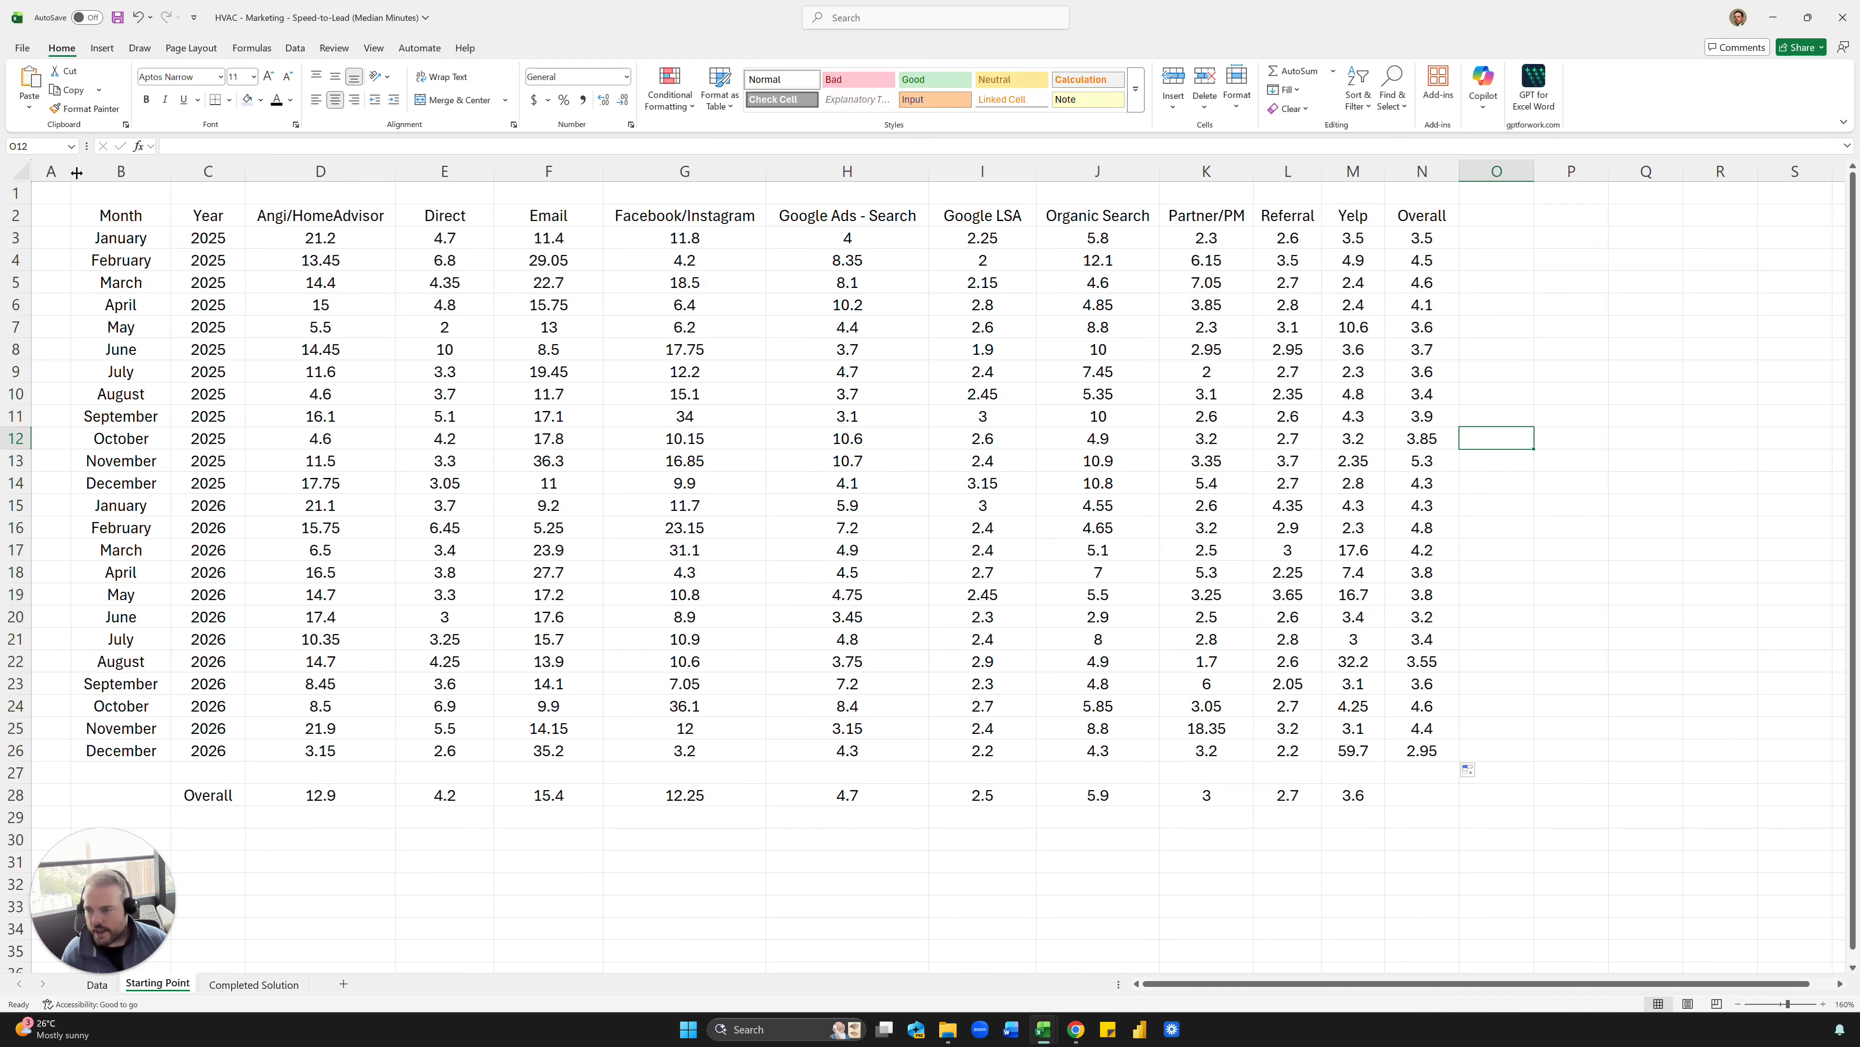
- Narrow the blank spacer columns A and O, reducing column O to about 1.91 wide
{"action": "left_click_drag", "start_coordinate": [72, 170], "coordinate": [59, 171]}
{"action": "left_click", "coordinate": [308, 279]}
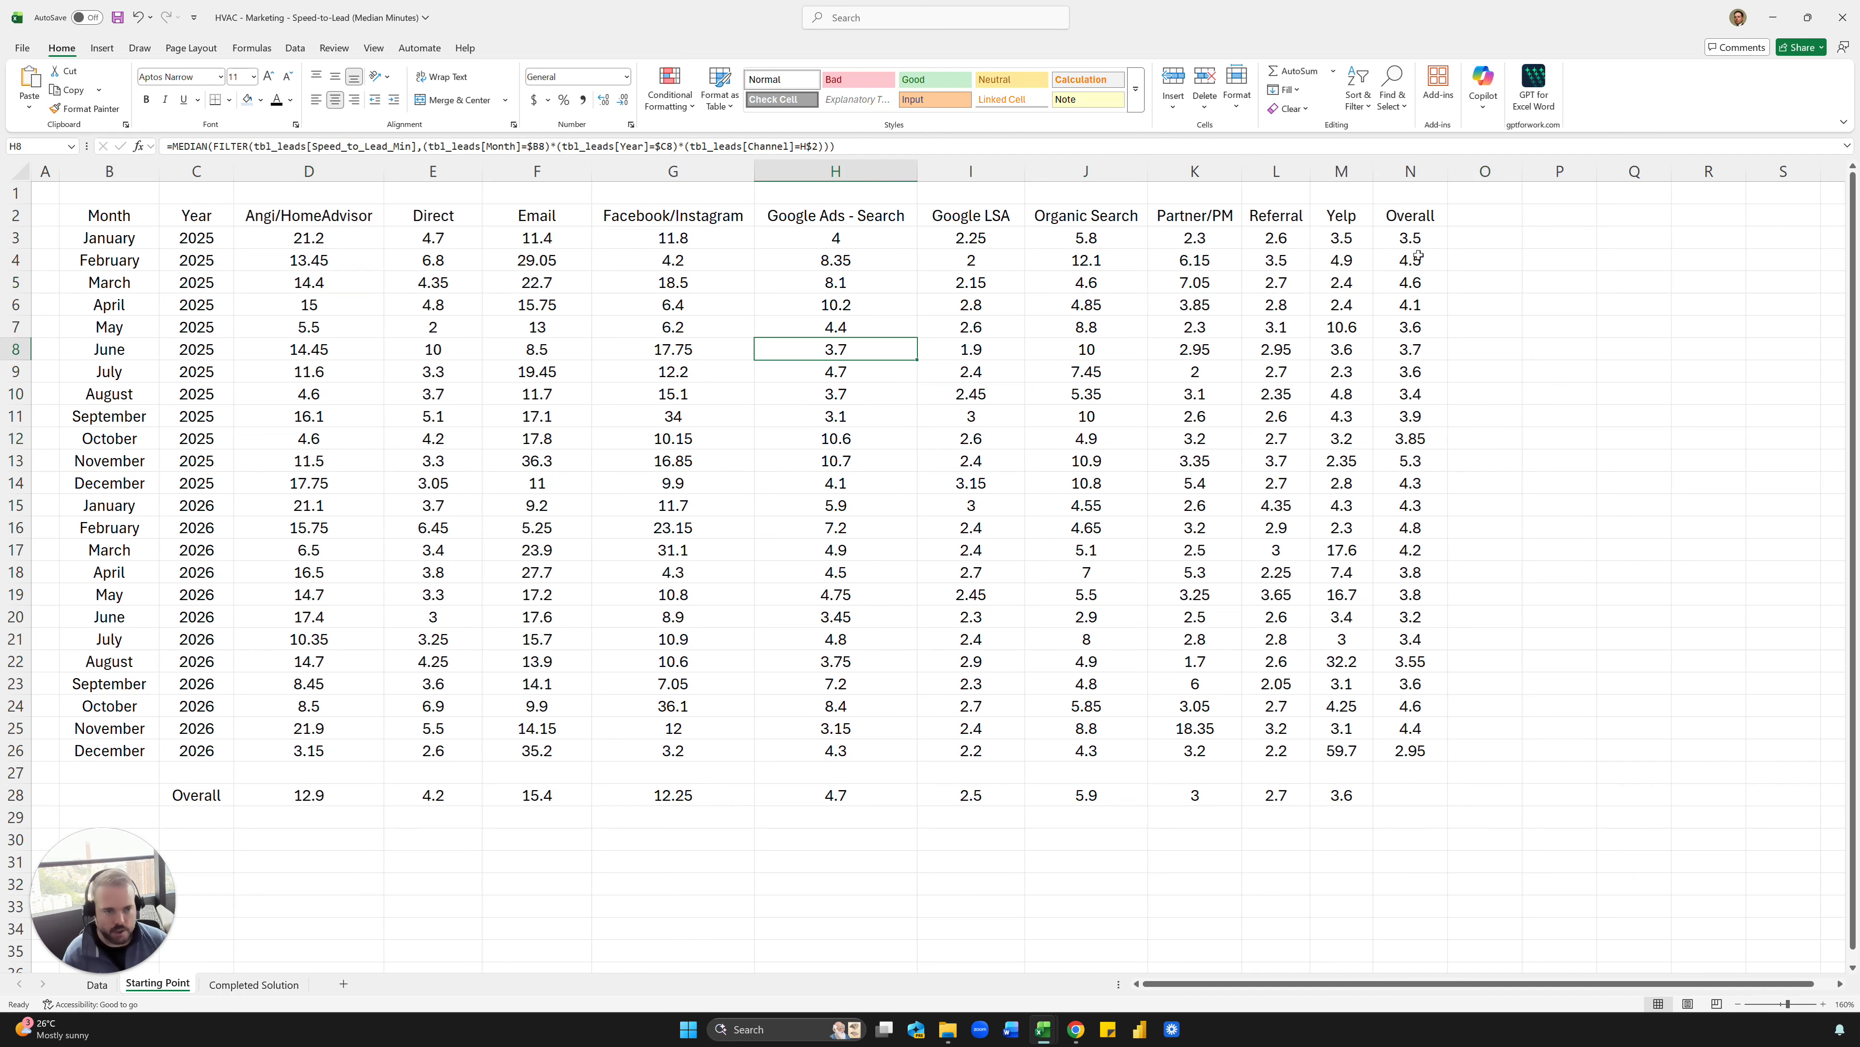
{"action": "left_click", "coordinate": [1495, 213]}
{"action": "left_click_drag", "start_coordinate": [1523, 171], "coordinate": [1469, 171]}
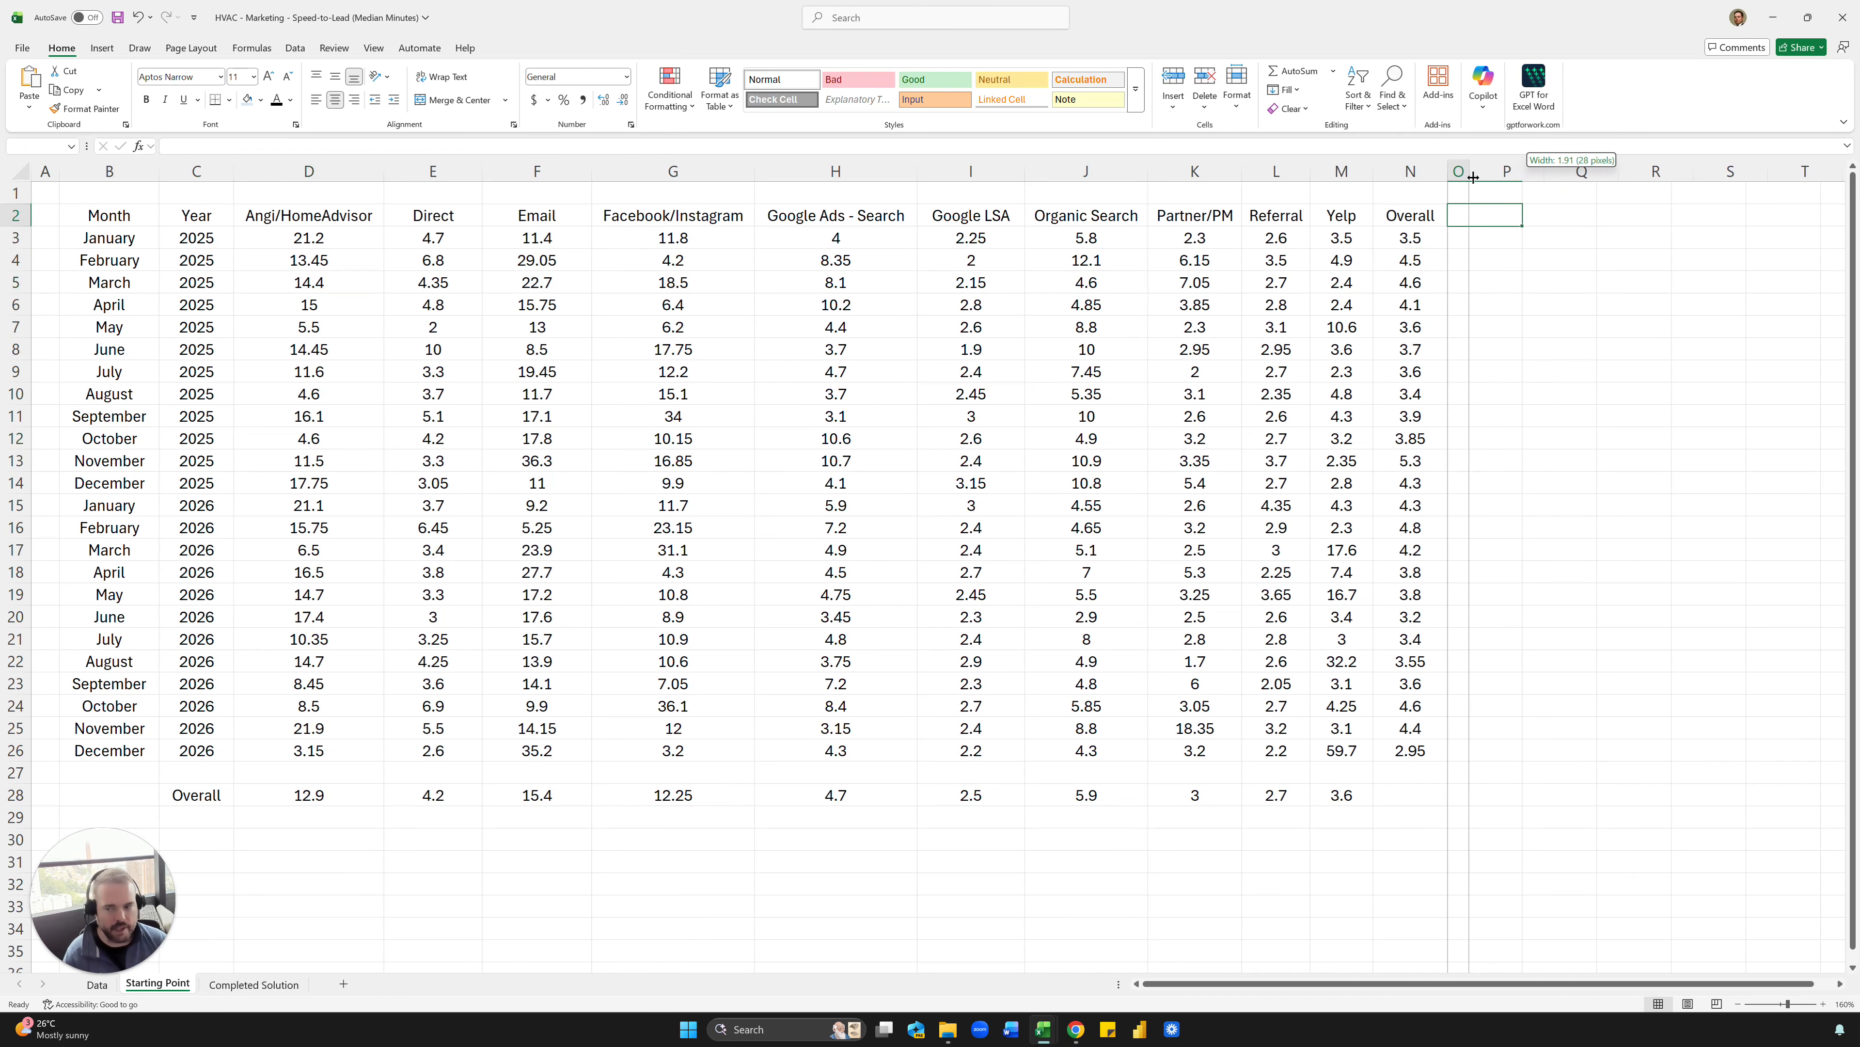
- Enter the value 5 in cell P2, beside the table
{"action": "left_click", "coordinate": [1534, 224]}
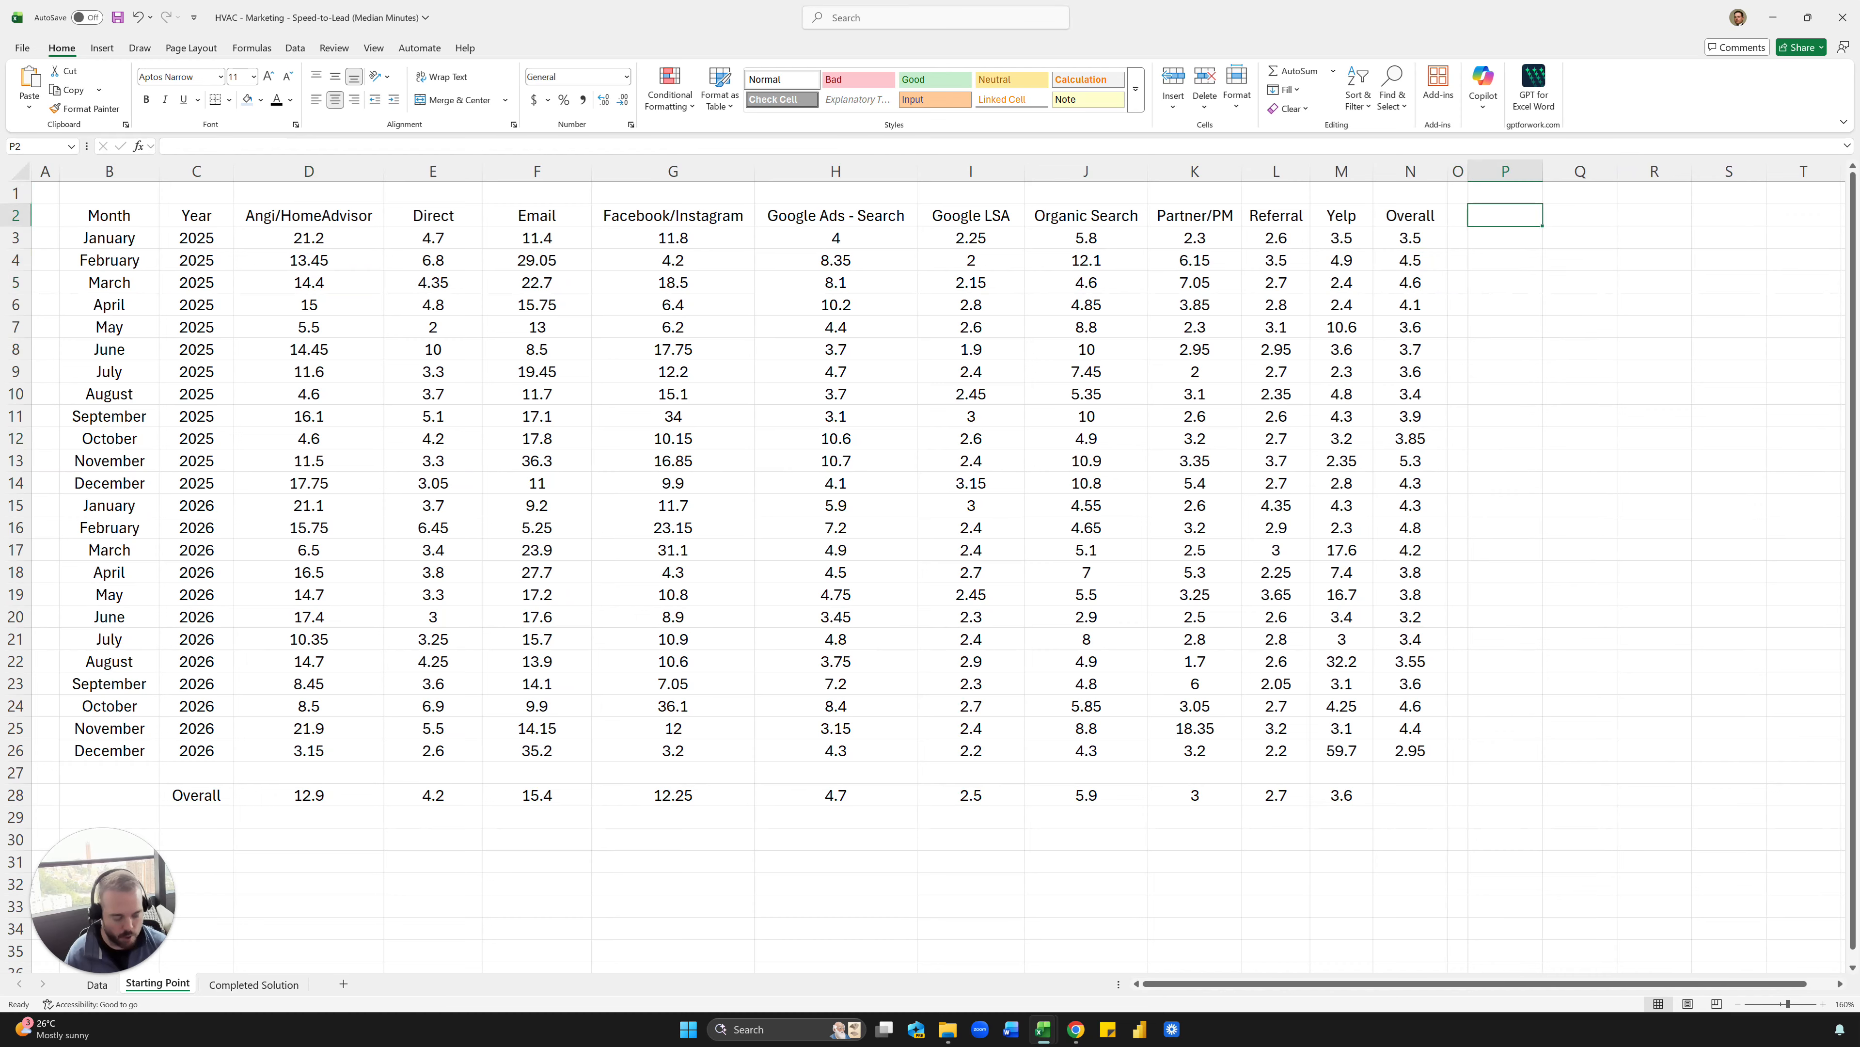
{"action": "type", "text": "5"}
{"action": "key", "text": "Return"}
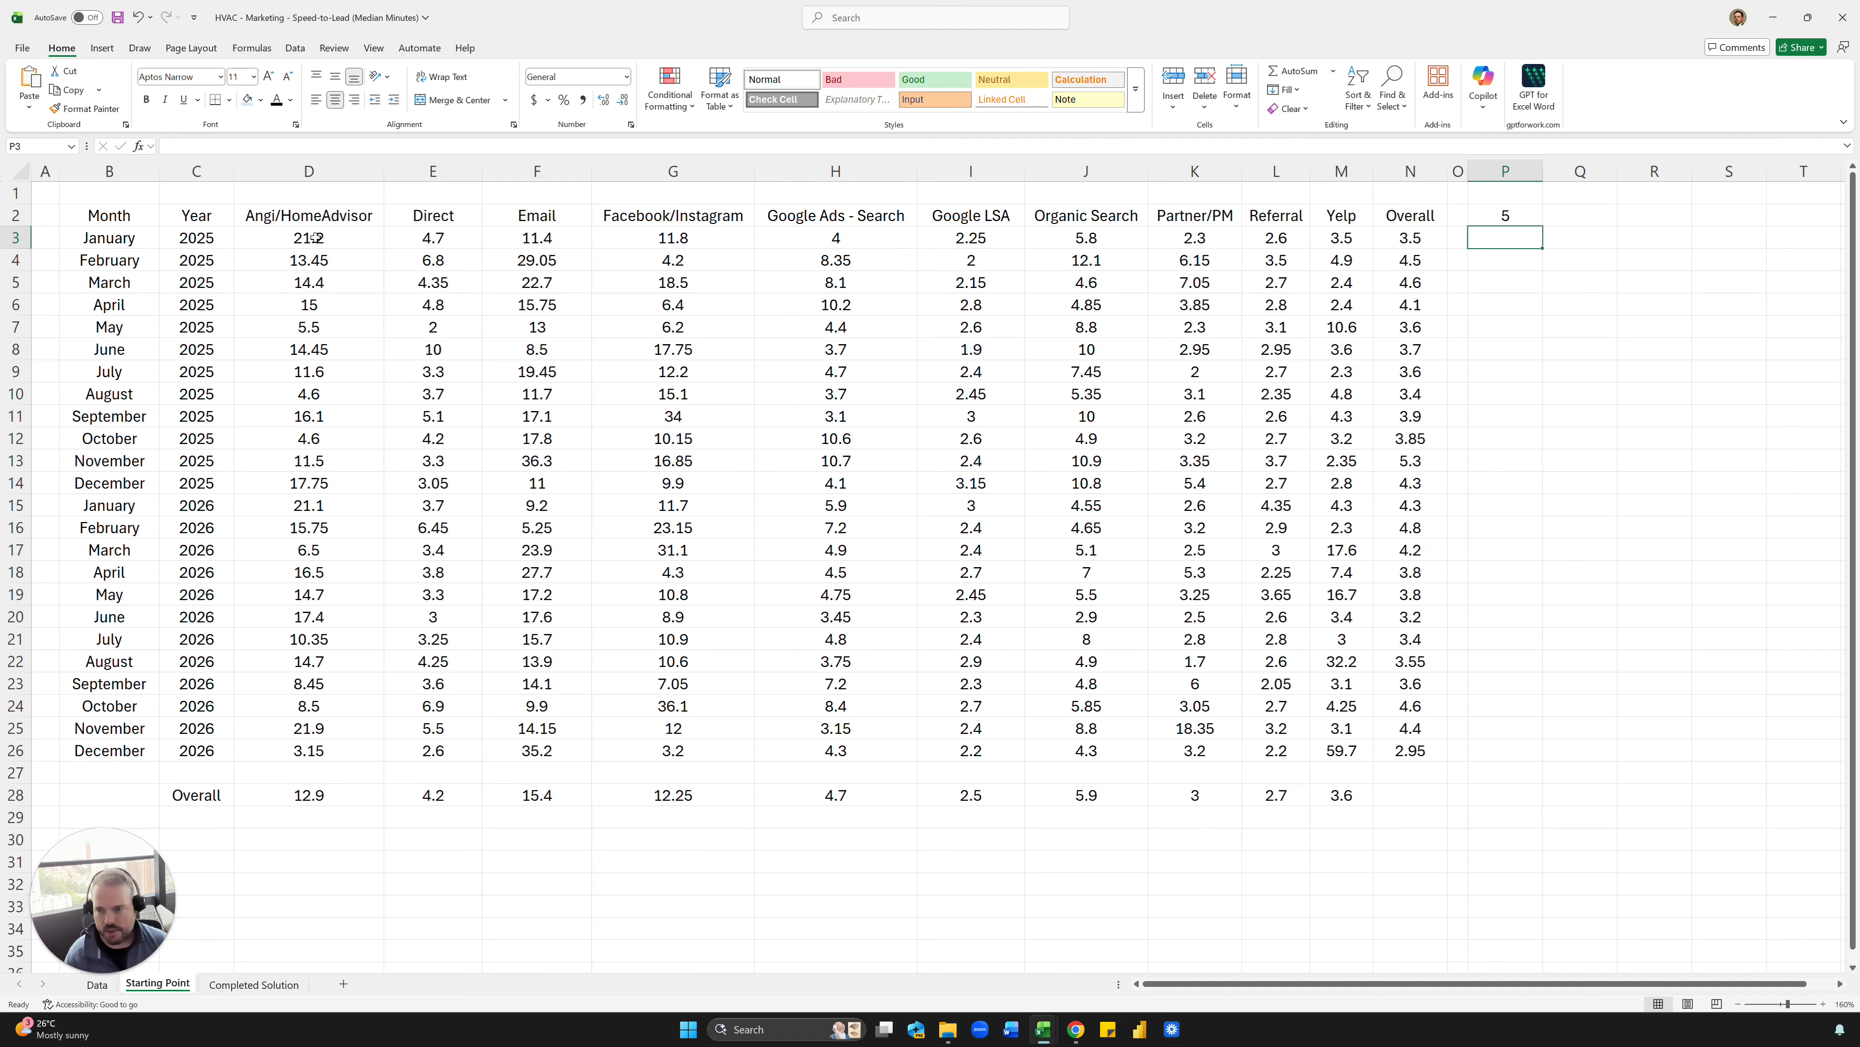
- Format the median values in D3:N28 as numbers with one decimal place
{"action": "left_click_drag", "start_coordinate": [311, 238], "coordinate": [1411, 798]}
{"action": "key", "text": "ctrl+shift+1"}
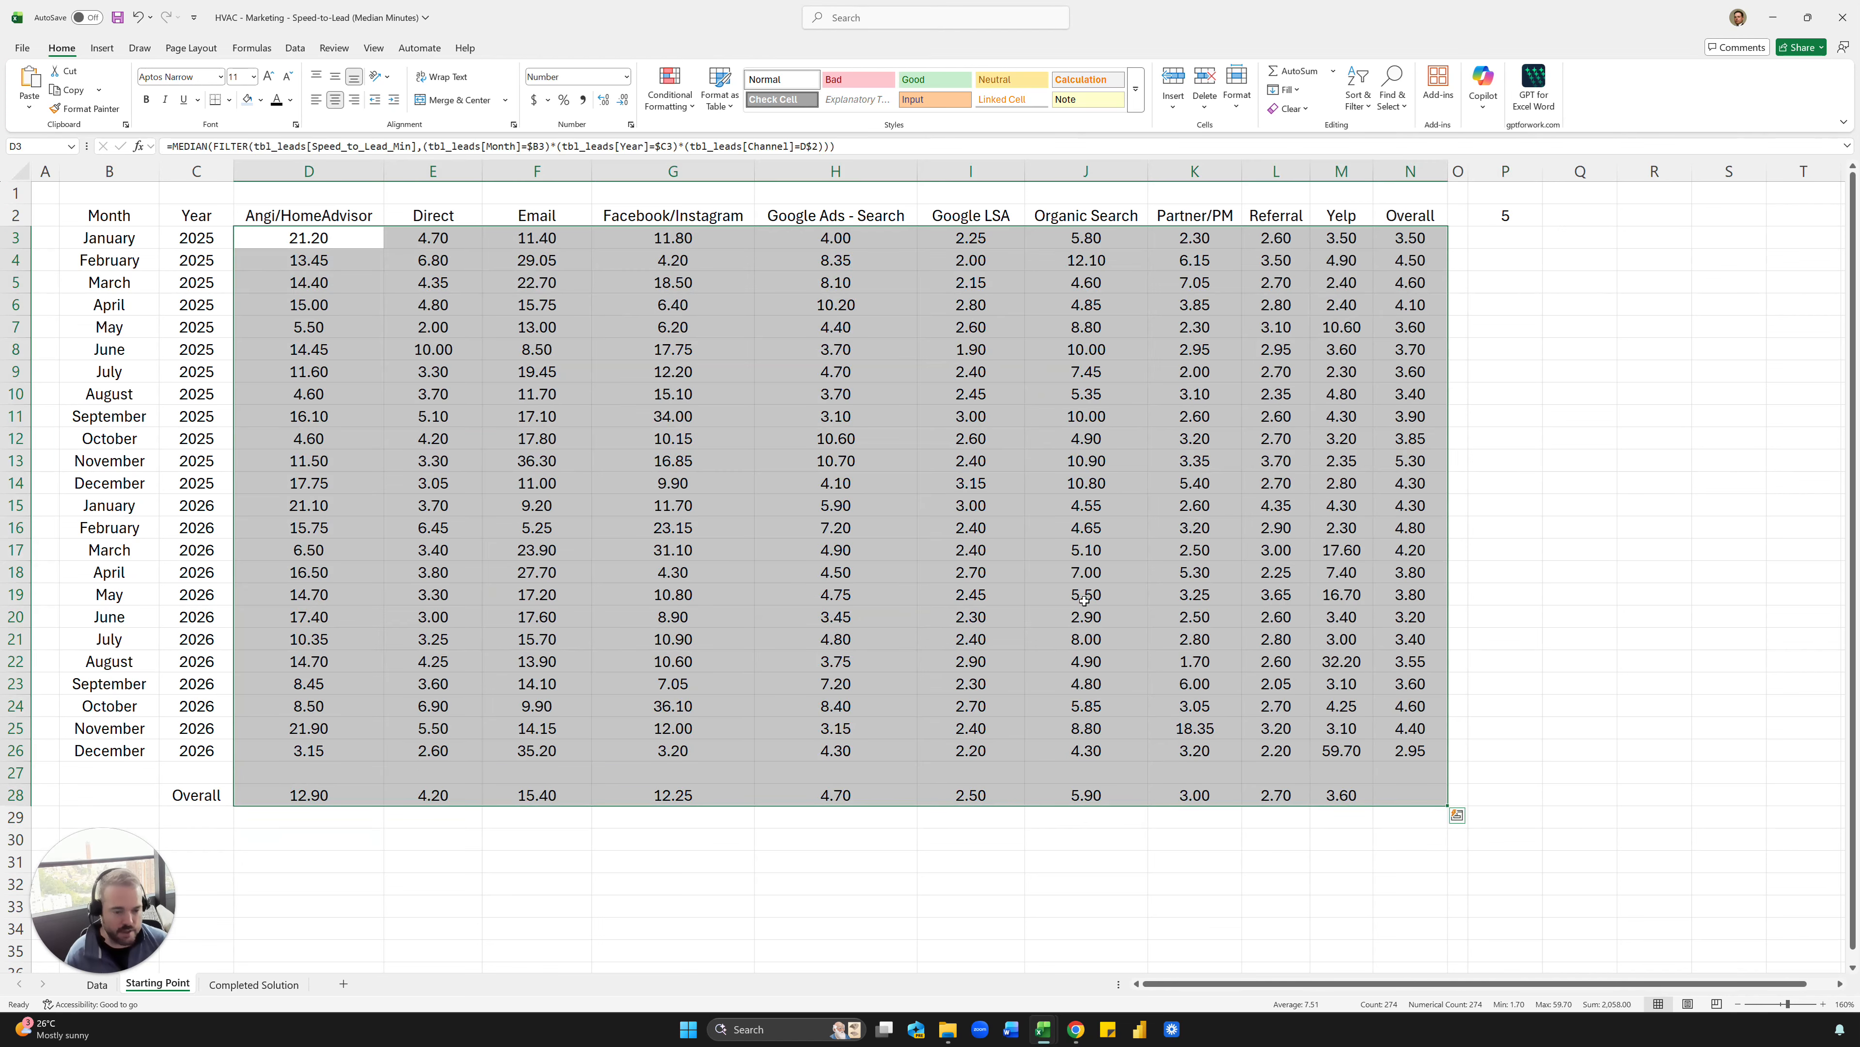
{"action": "left_click", "coordinate": [622, 99]}
{"action": "left_click", "coordinate": [608, 332]}
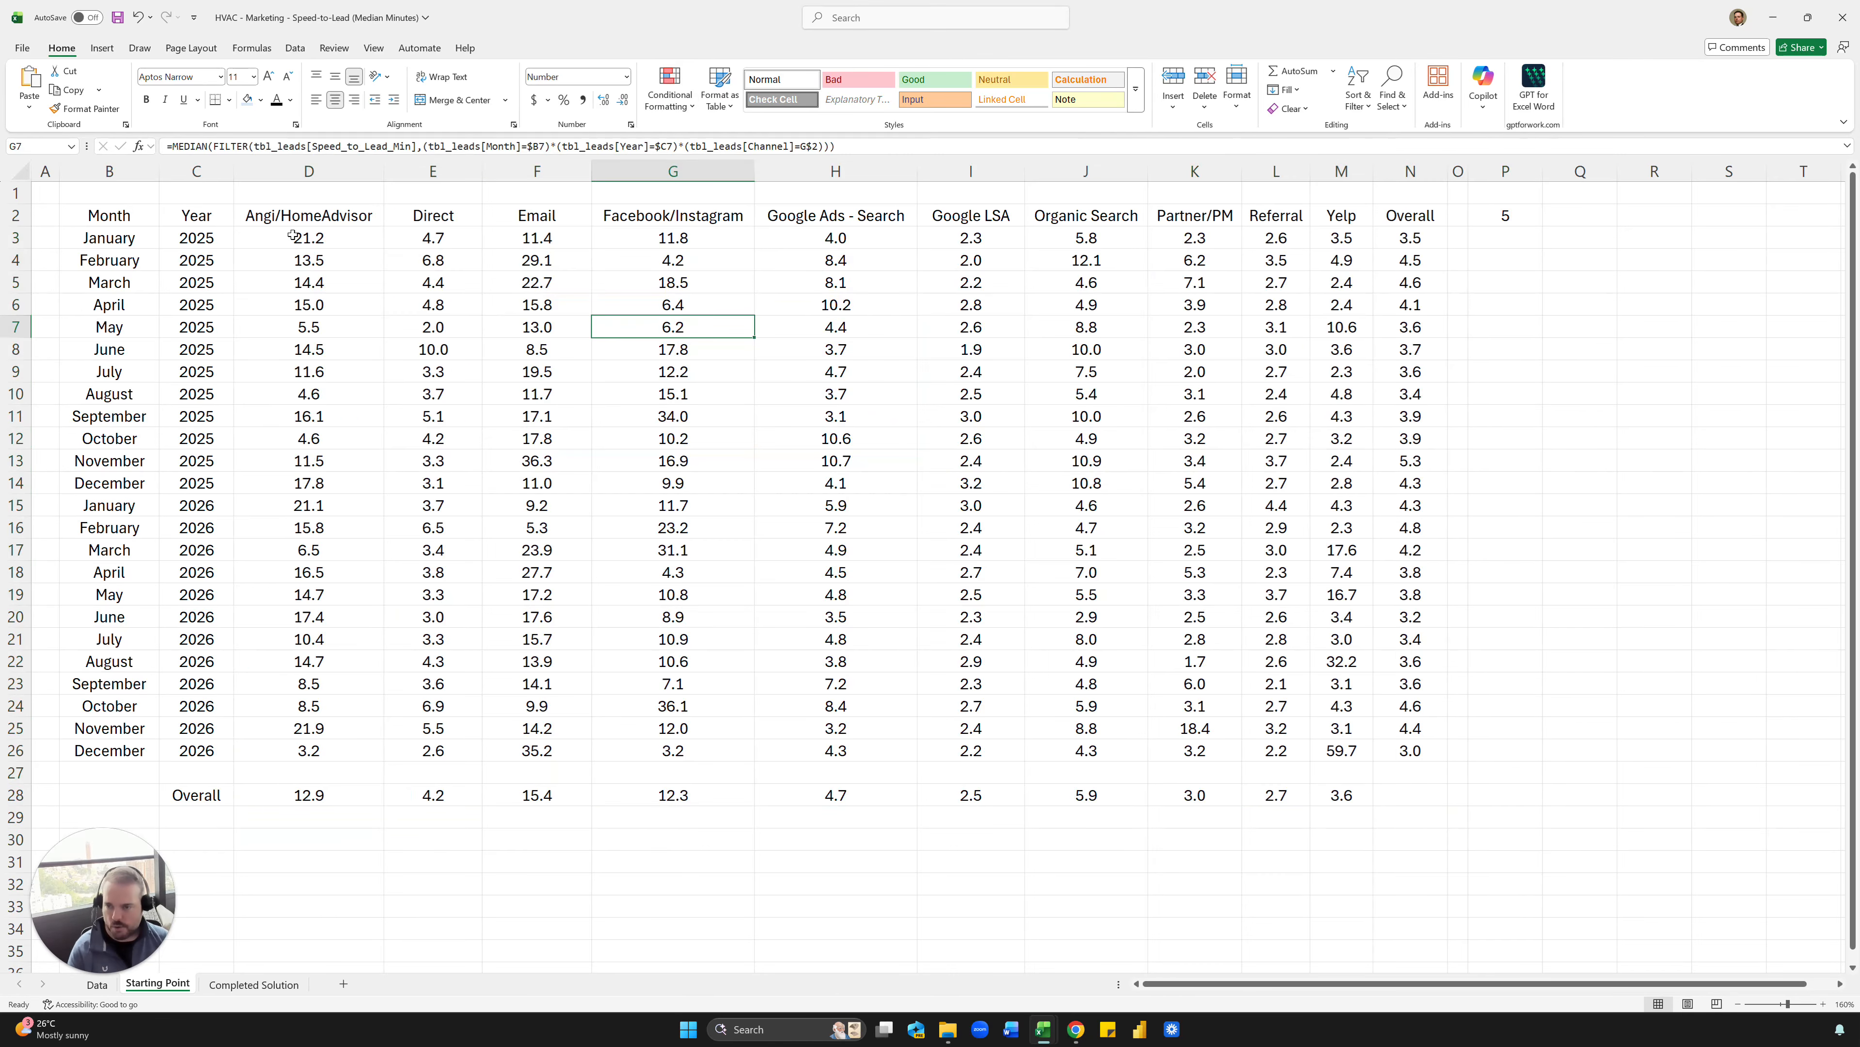
- Highlight medians in D3:N26 and D28:M28 that are greater than cell P2 with light red fill and dark red text
{"action": "left_click_drag", "start_coordinate": [292, 236], "coordinate": [1425, 751]}
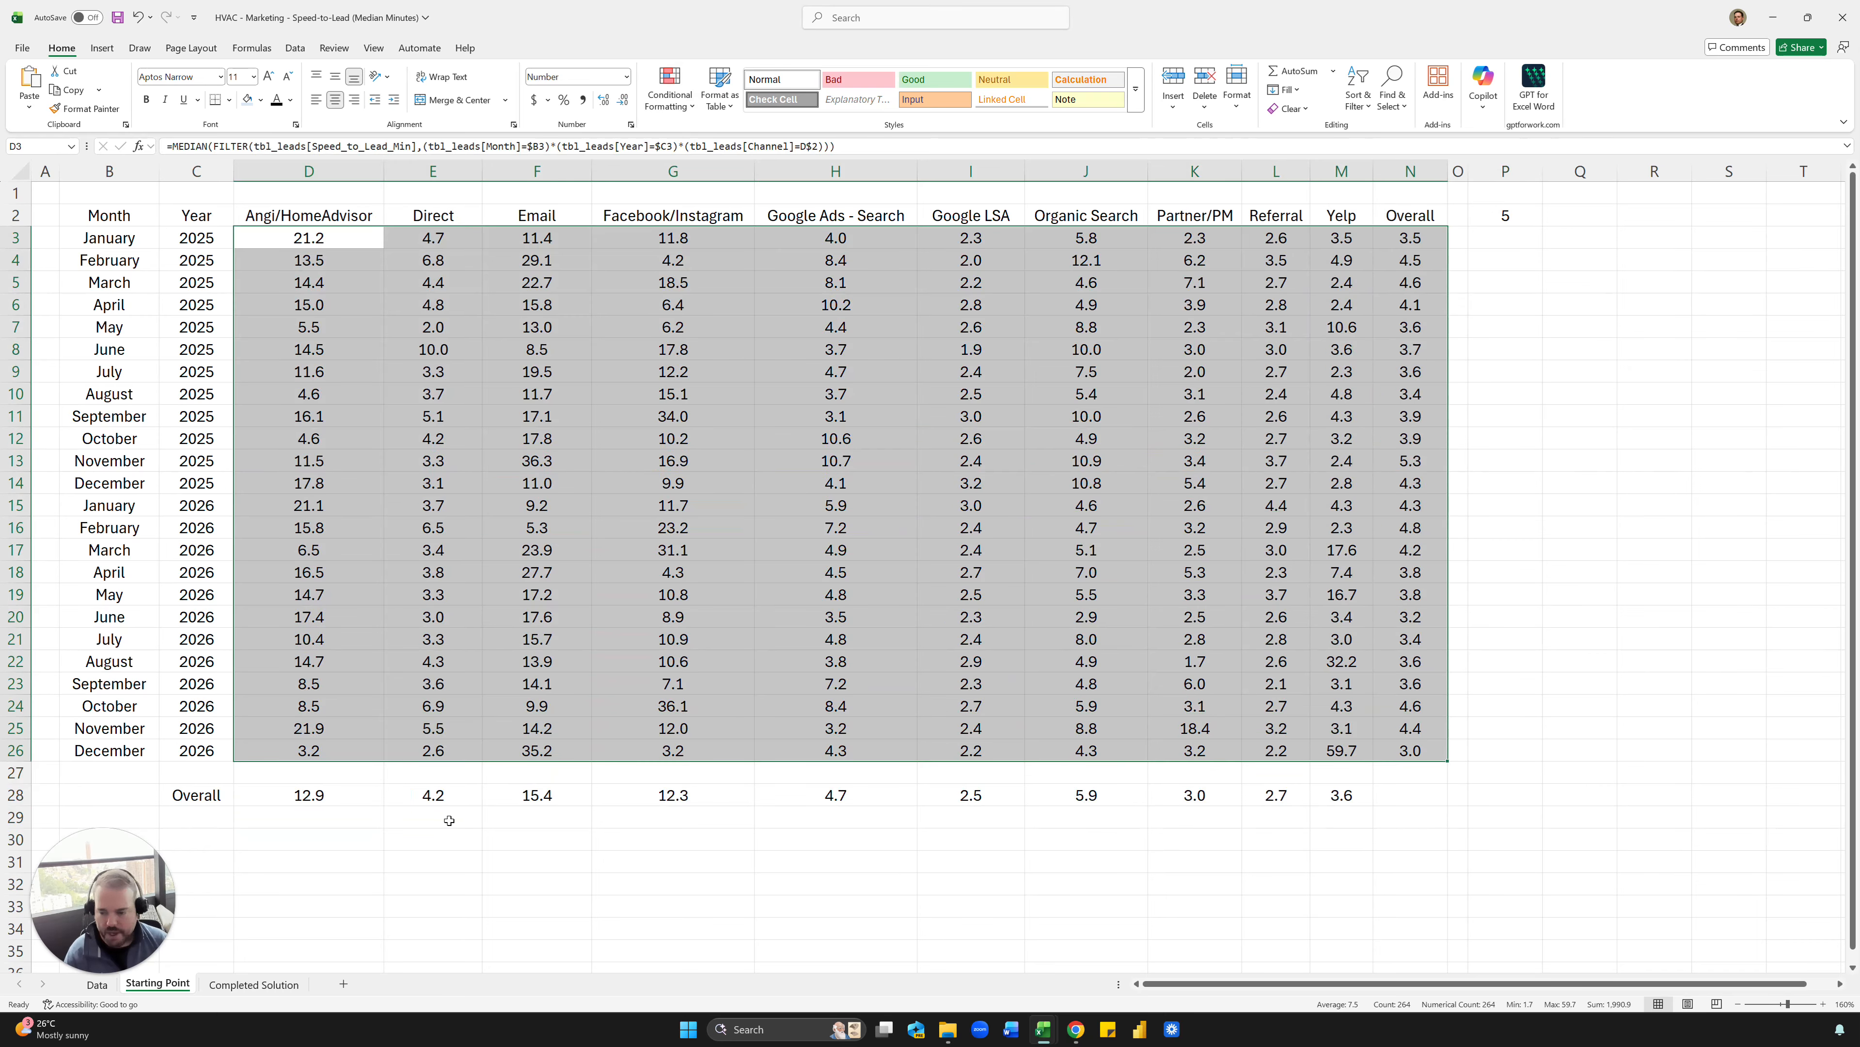
{"action": "left_click_drag", "start_coordinate": [339, 797], "coordinate": [1345, 796]}
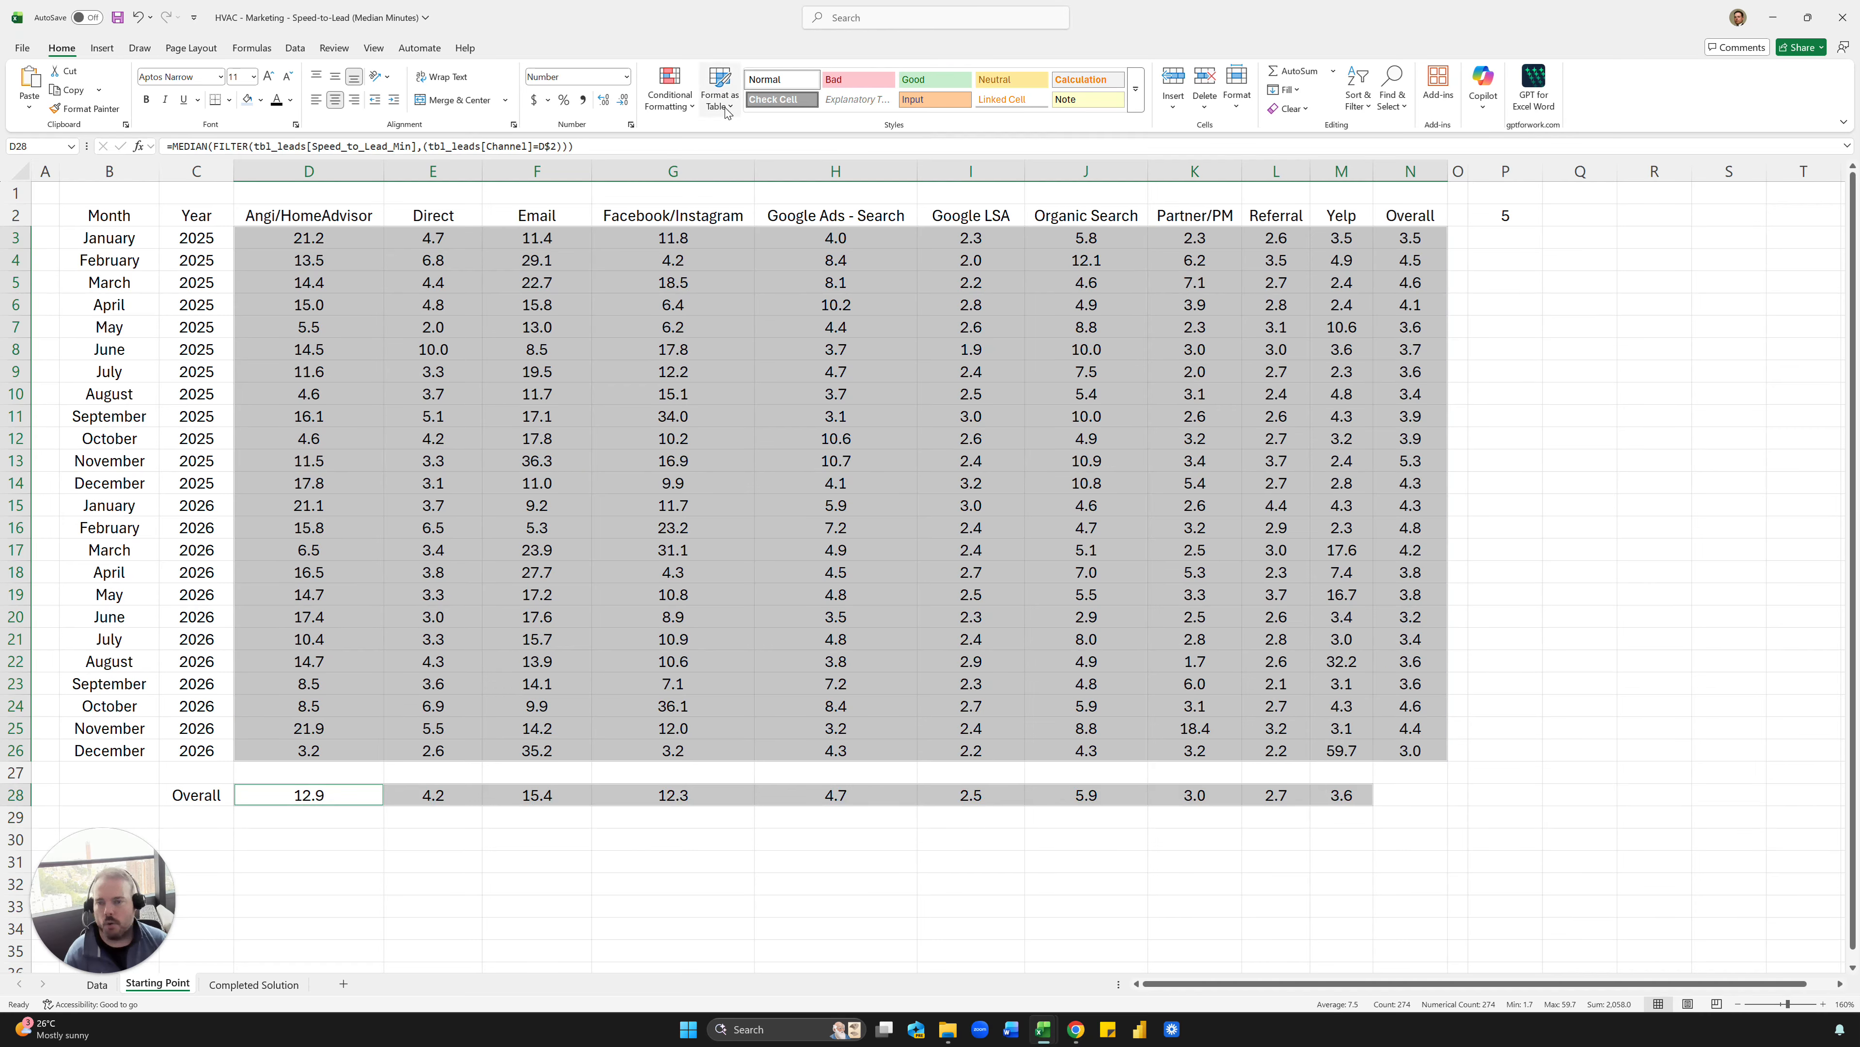
{"action": "left_click", "coordinate": [669, 88]}
{"action": "mouse_move", "coordinate": [701, 131]}
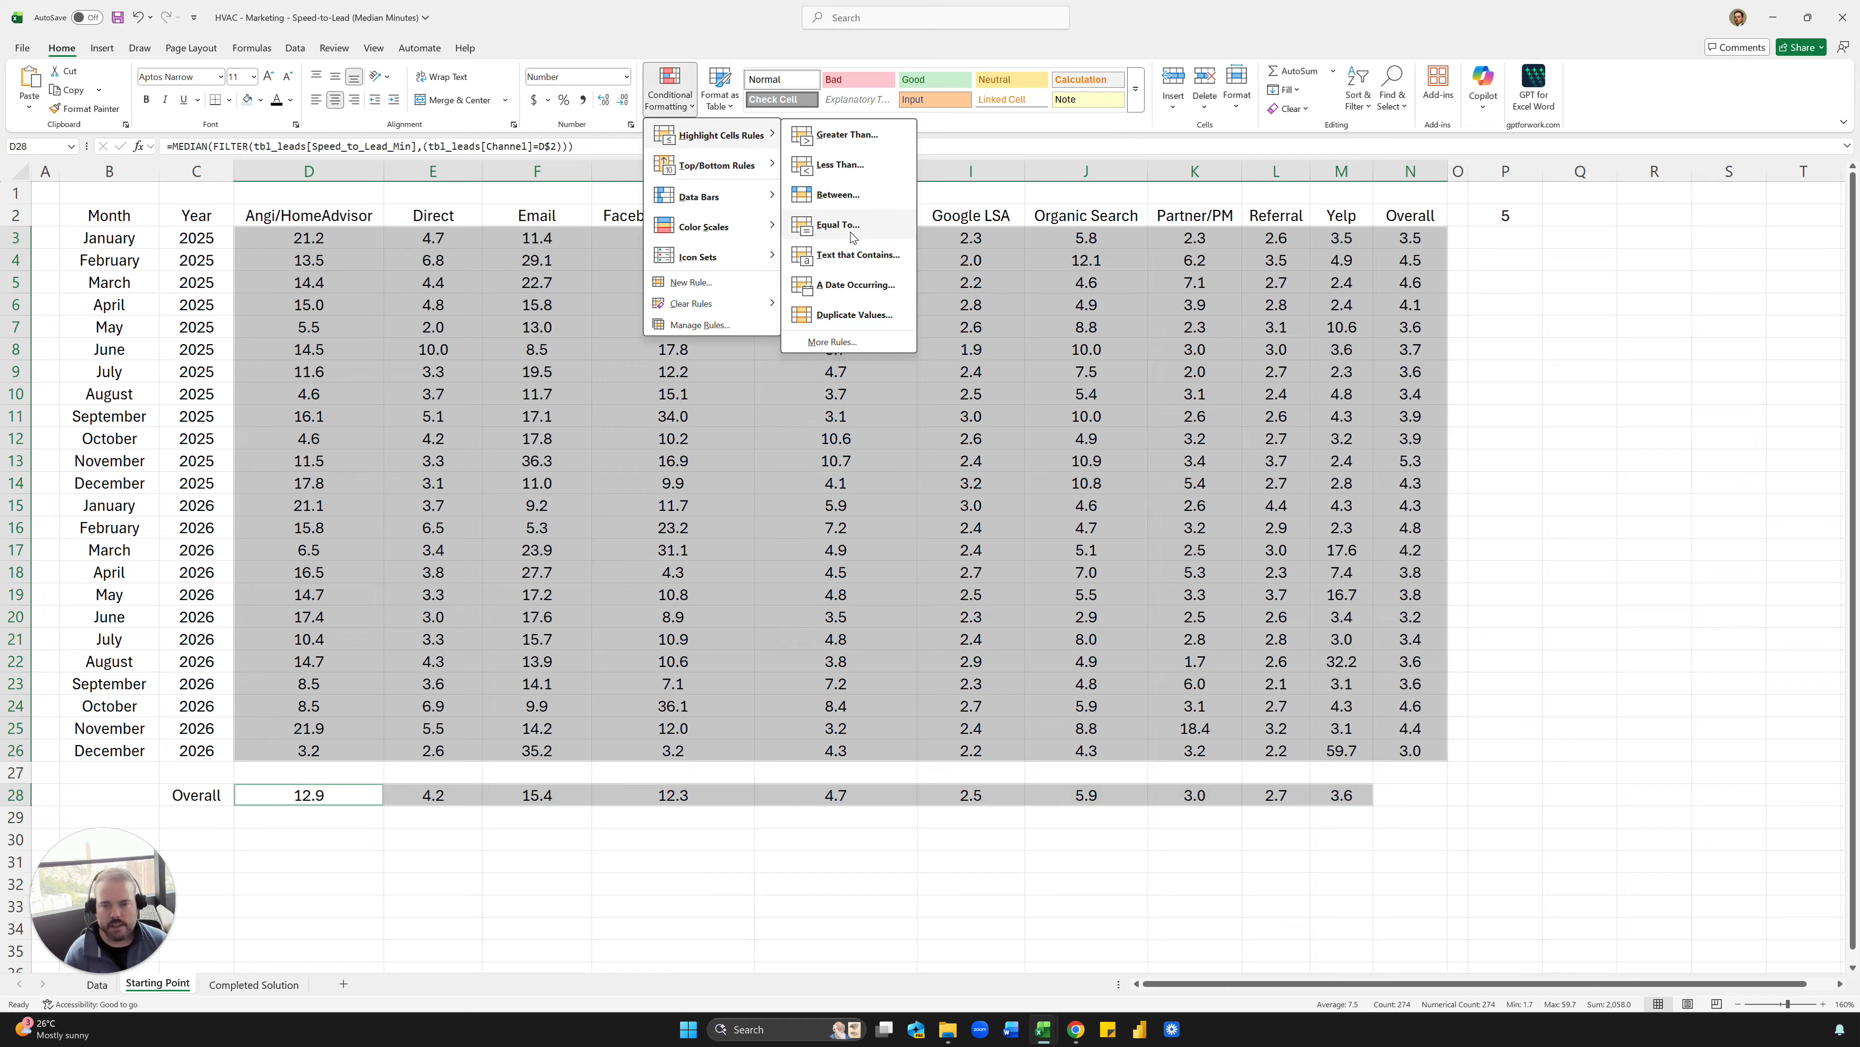
{"action": "left_click", "coordinate": [856, 145]}
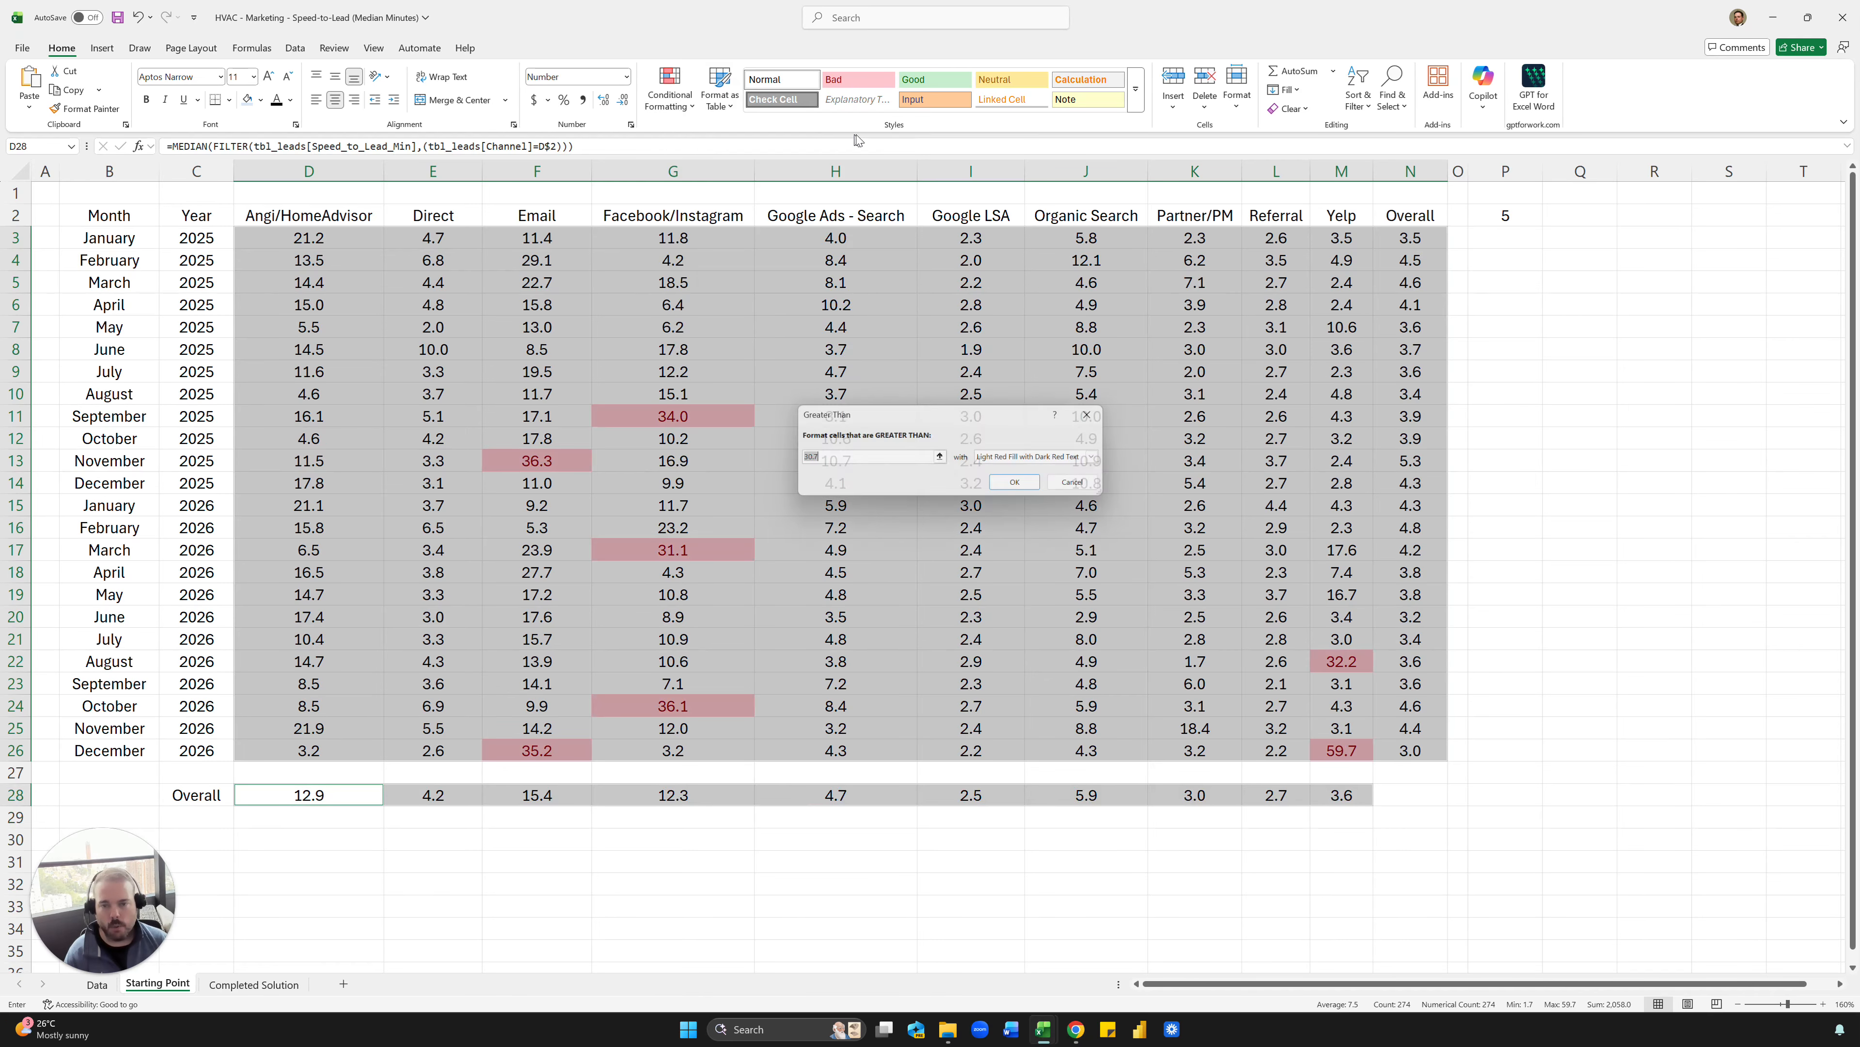
{"action": "left_click", "coordinate": [1492, 217]}
{"action": "left_click", "coordinate": [1021, 485]}
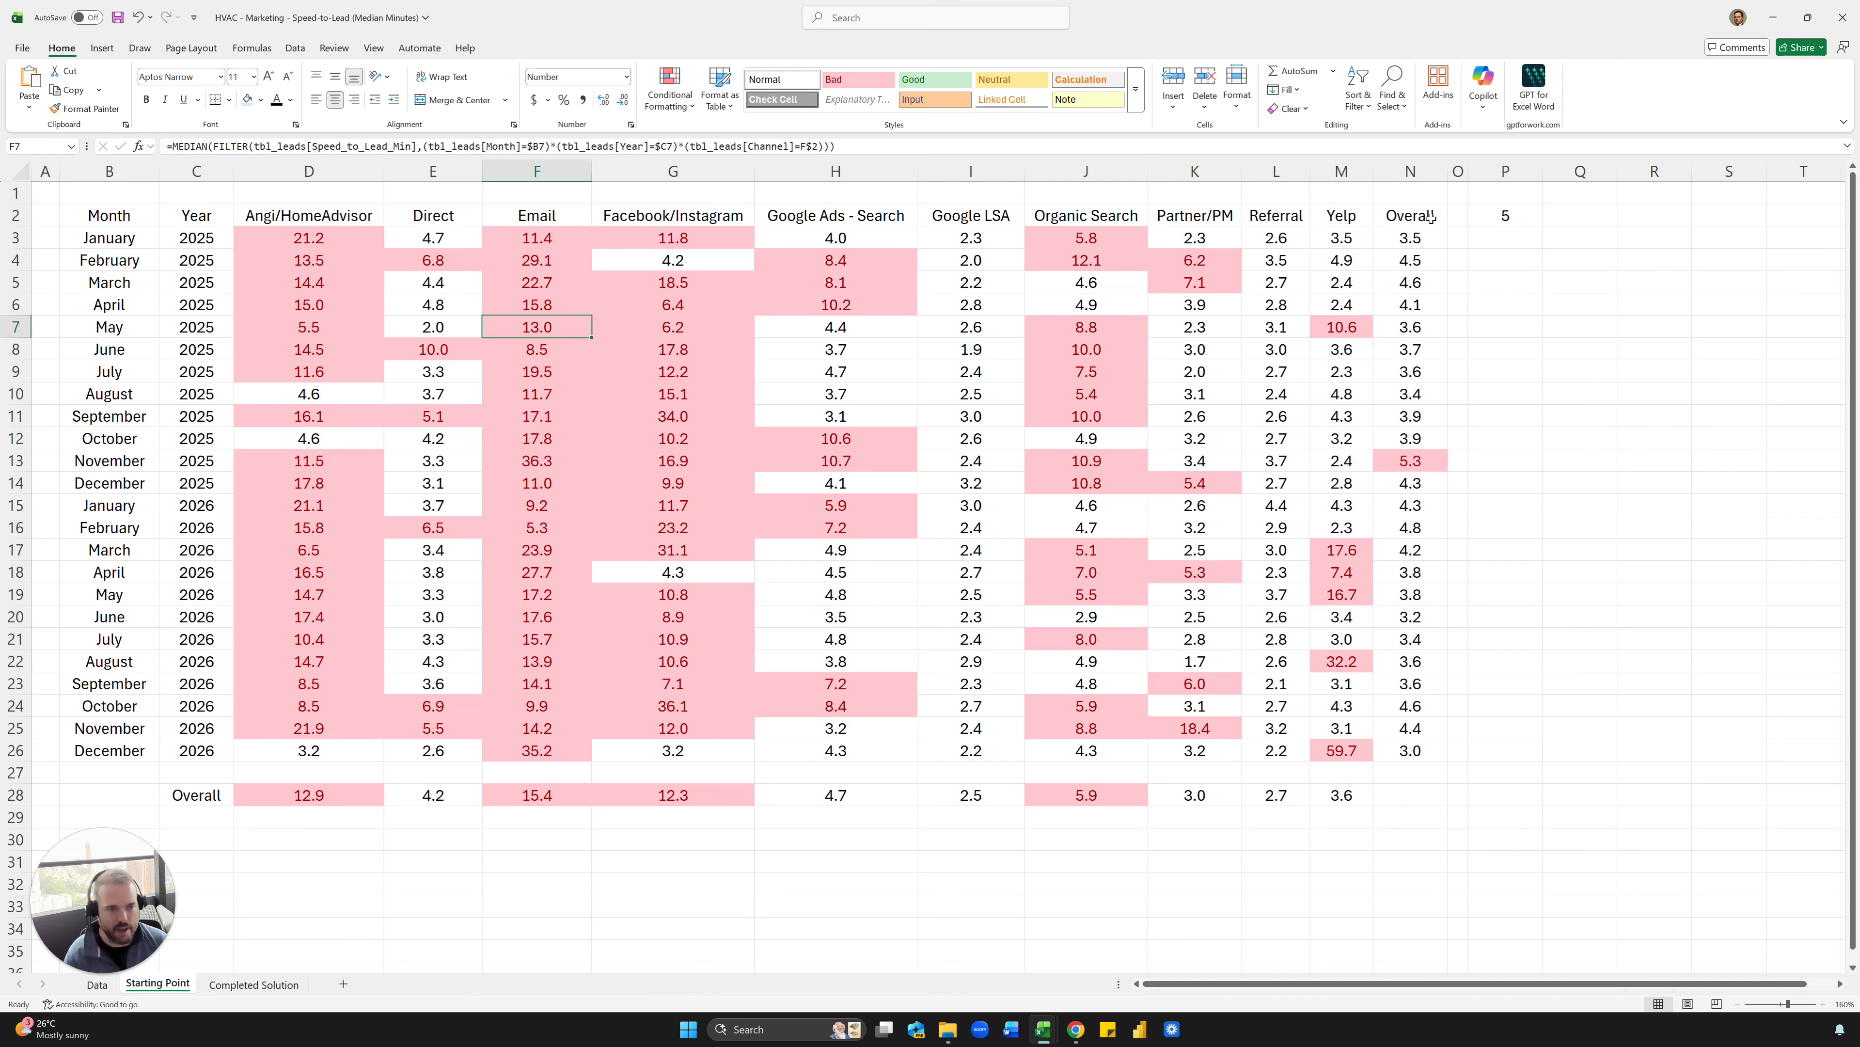
- Test the highlighting threshold in cell P2 with the values 7, 10 and 20
{"action": "type", "text": "7"}
{"action": "key", "text": "ctrl+Return"}
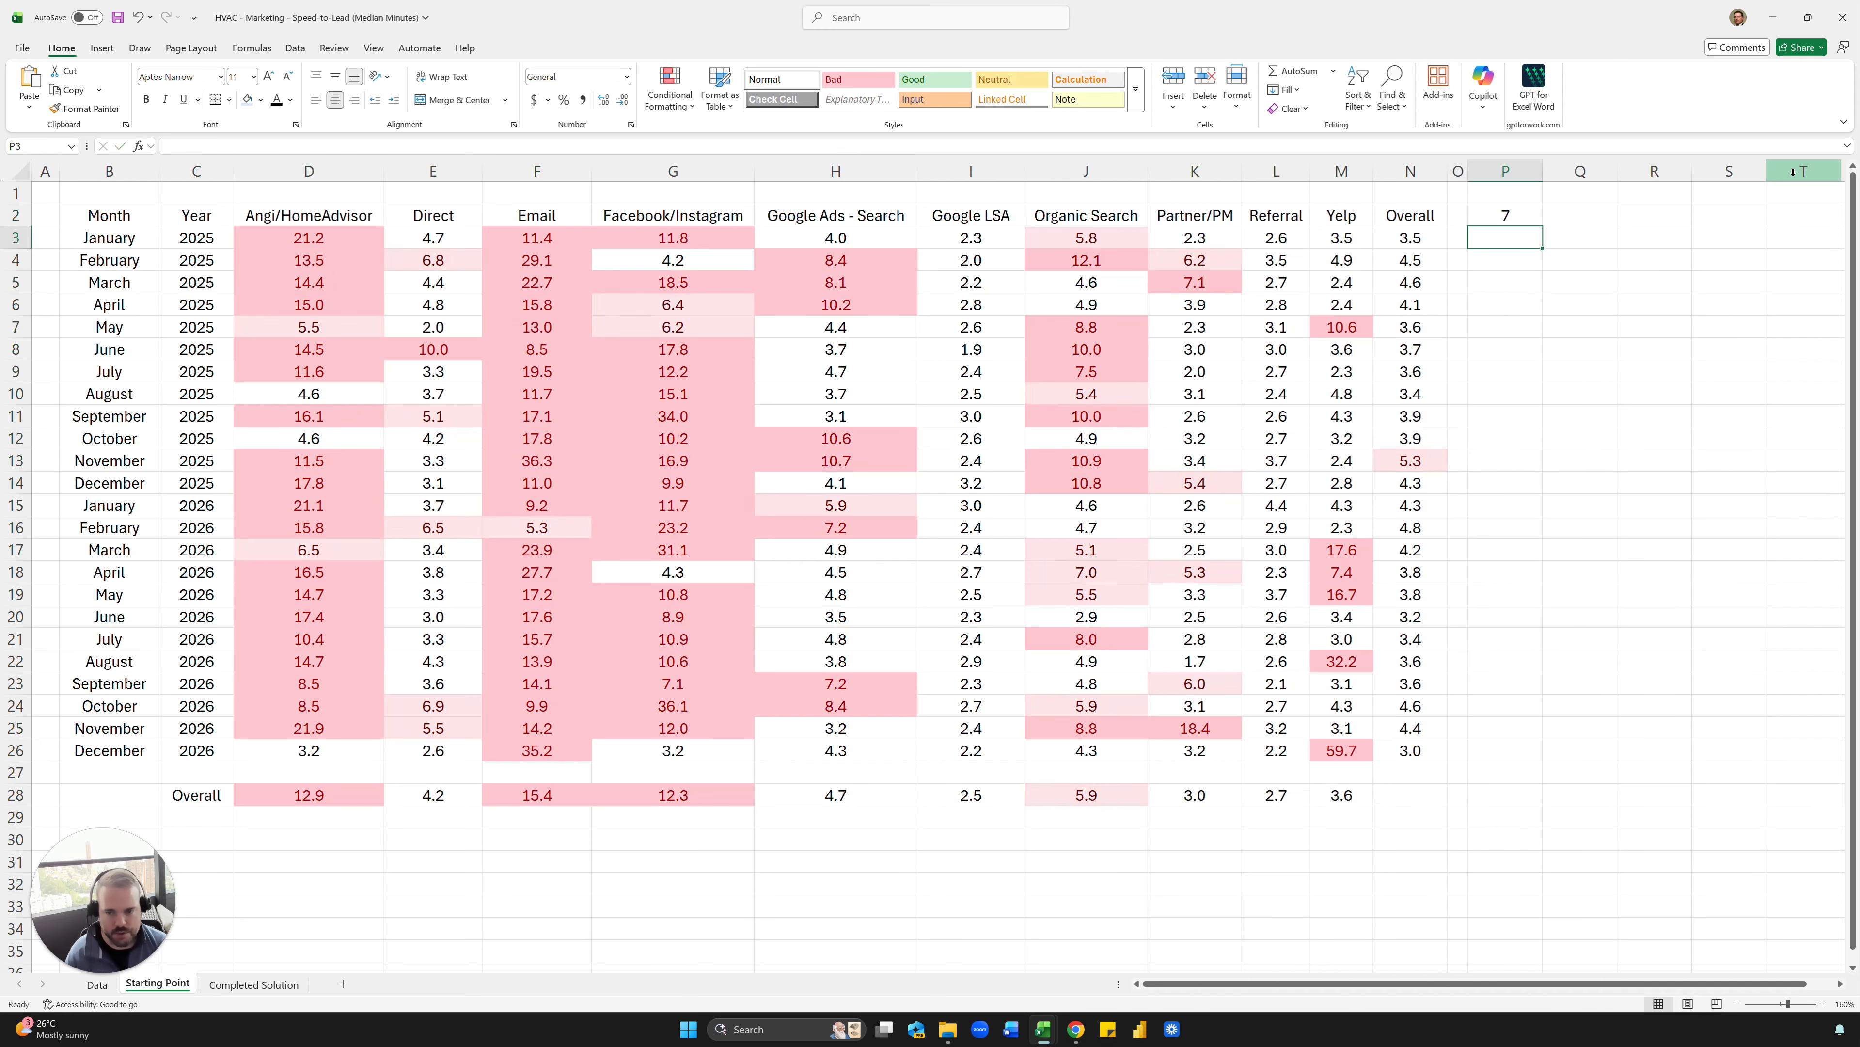
{"action": "type", "text": "10"}
{"action": "key", "text": "ctrl+Return"}
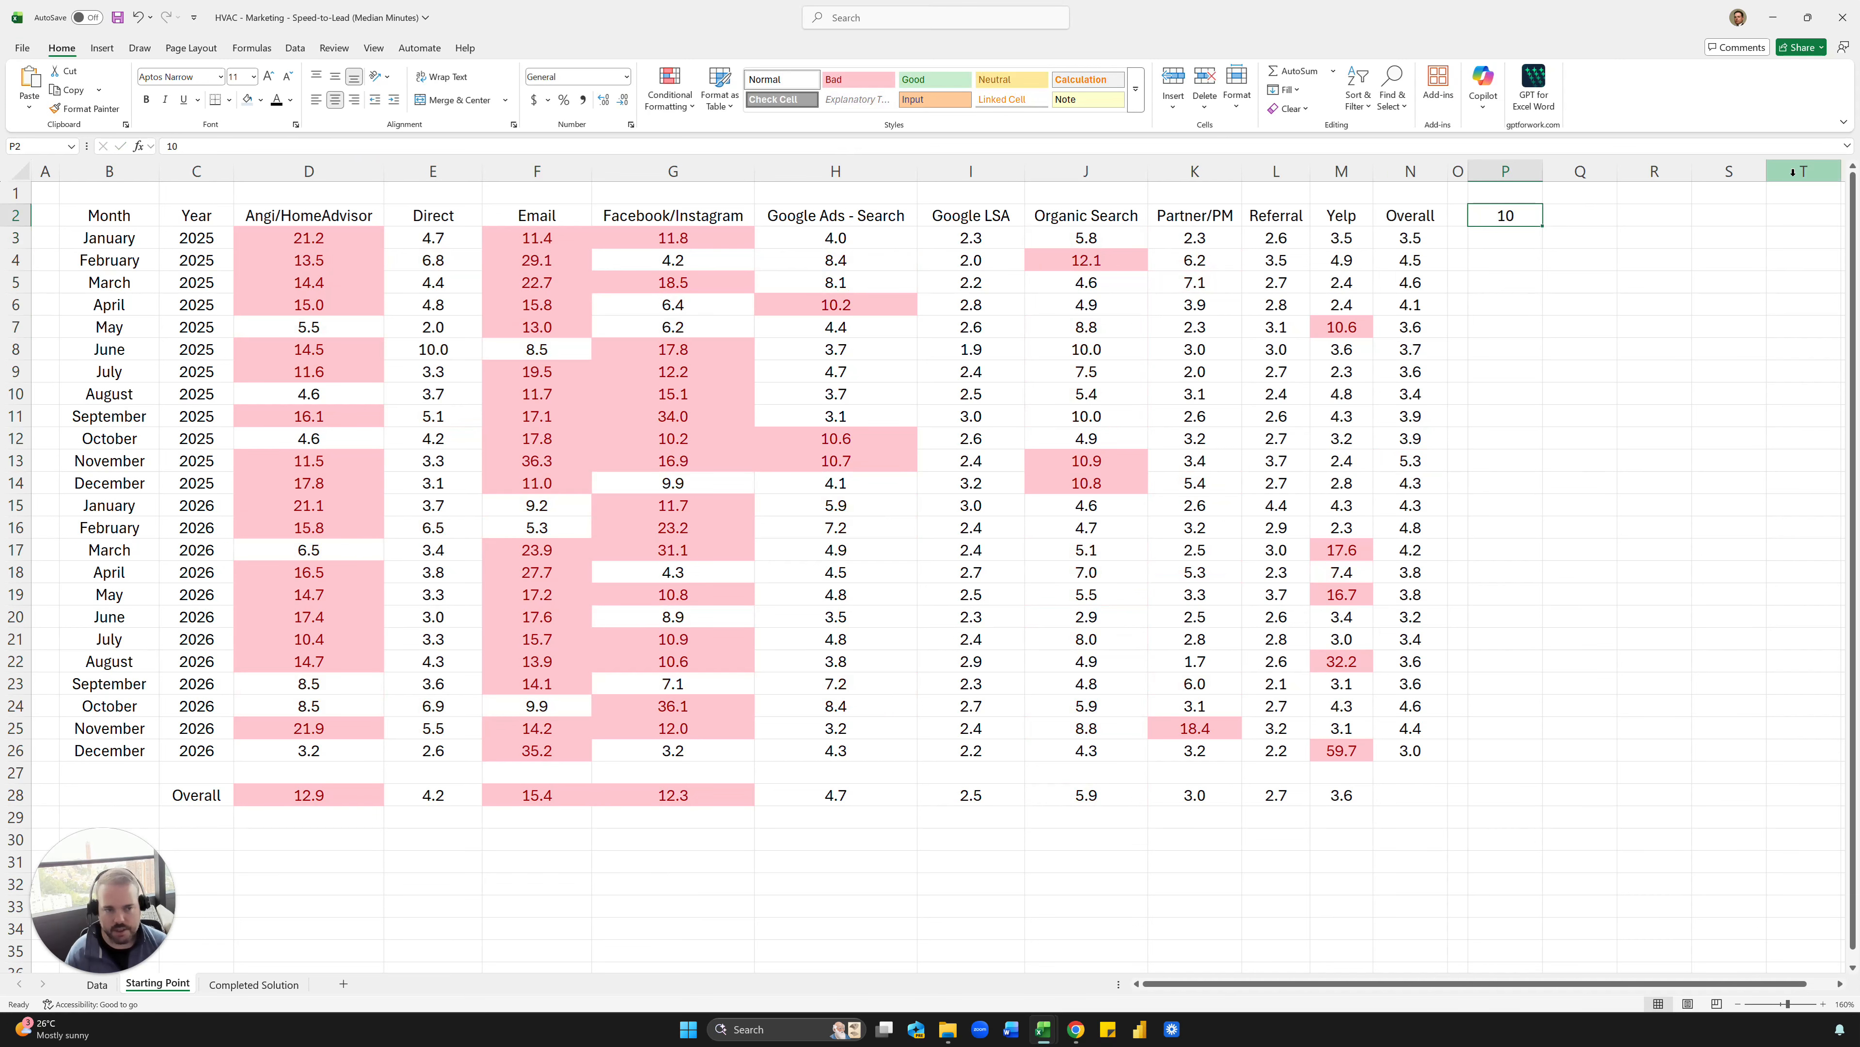
{"action": "type", "text": "20"}
{"action": "key", "text": "ctrl+Return"}
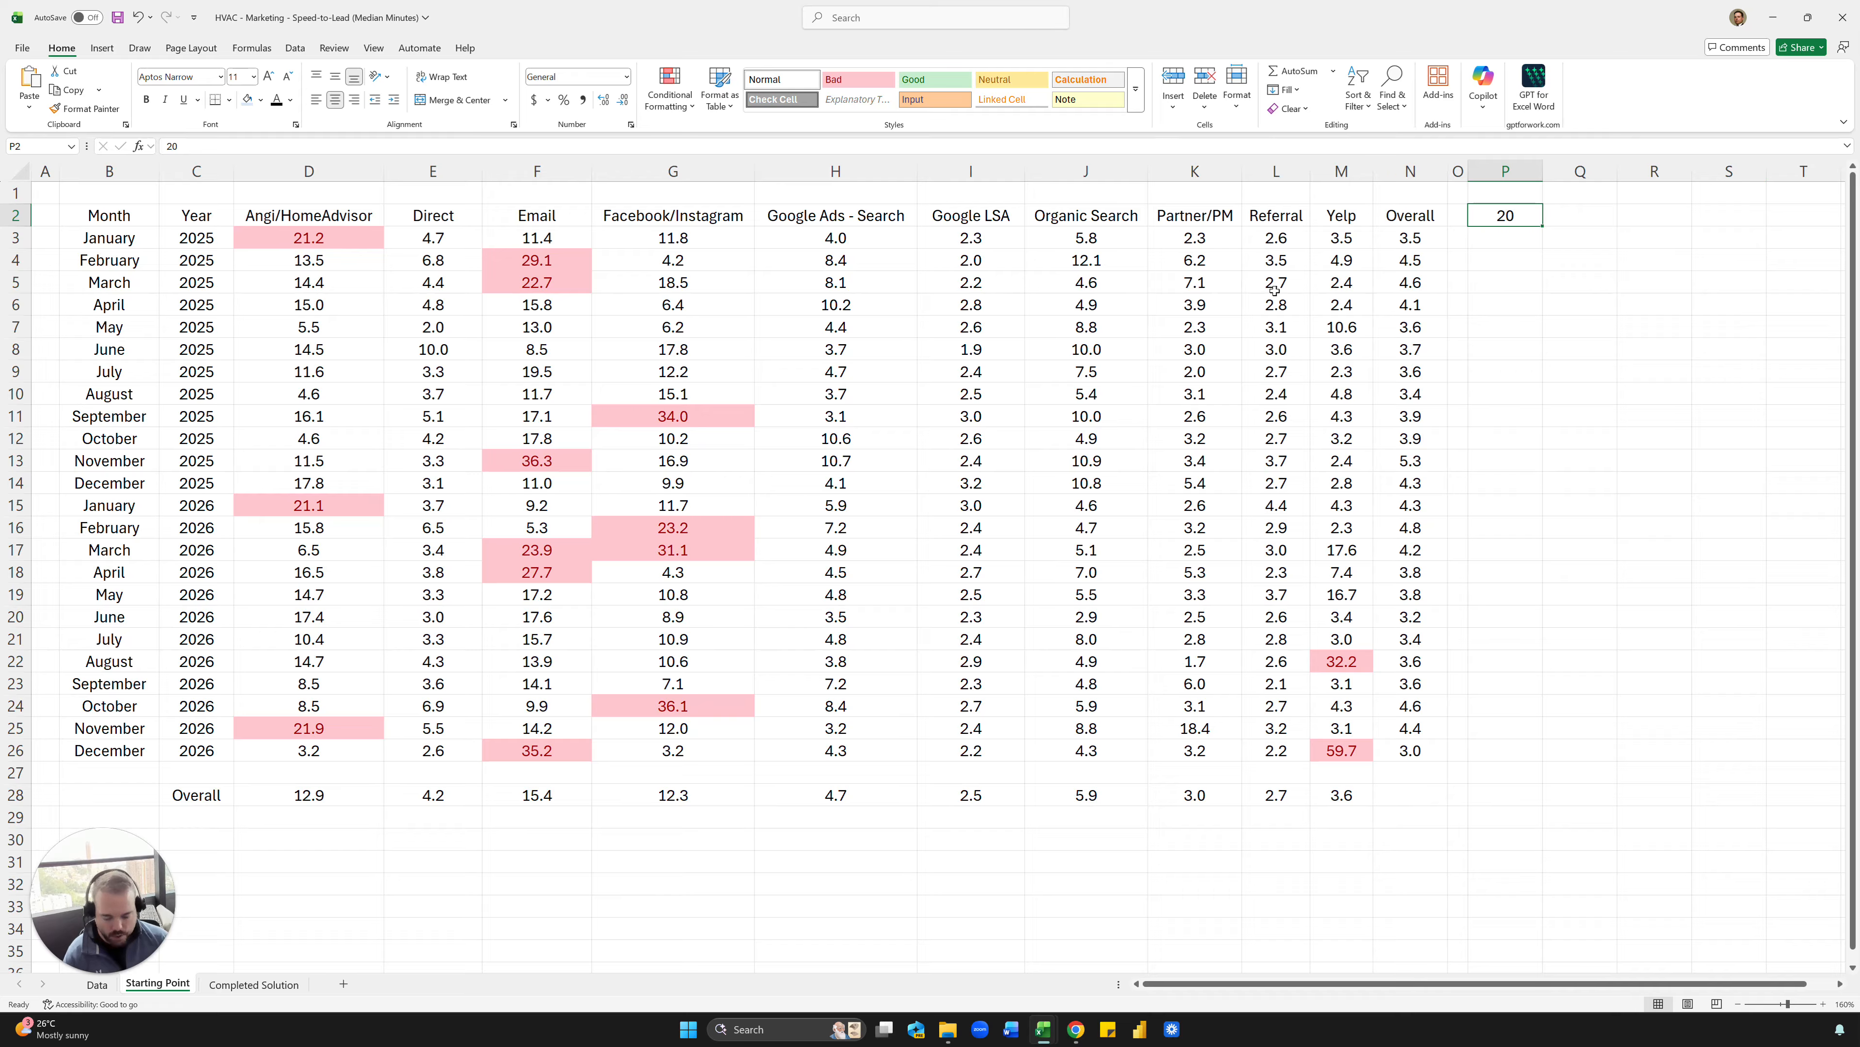
- Try the text "Target: 20" in cell P2, and replace it with the plain number 20
{"action": "type", "text": "Becn"}
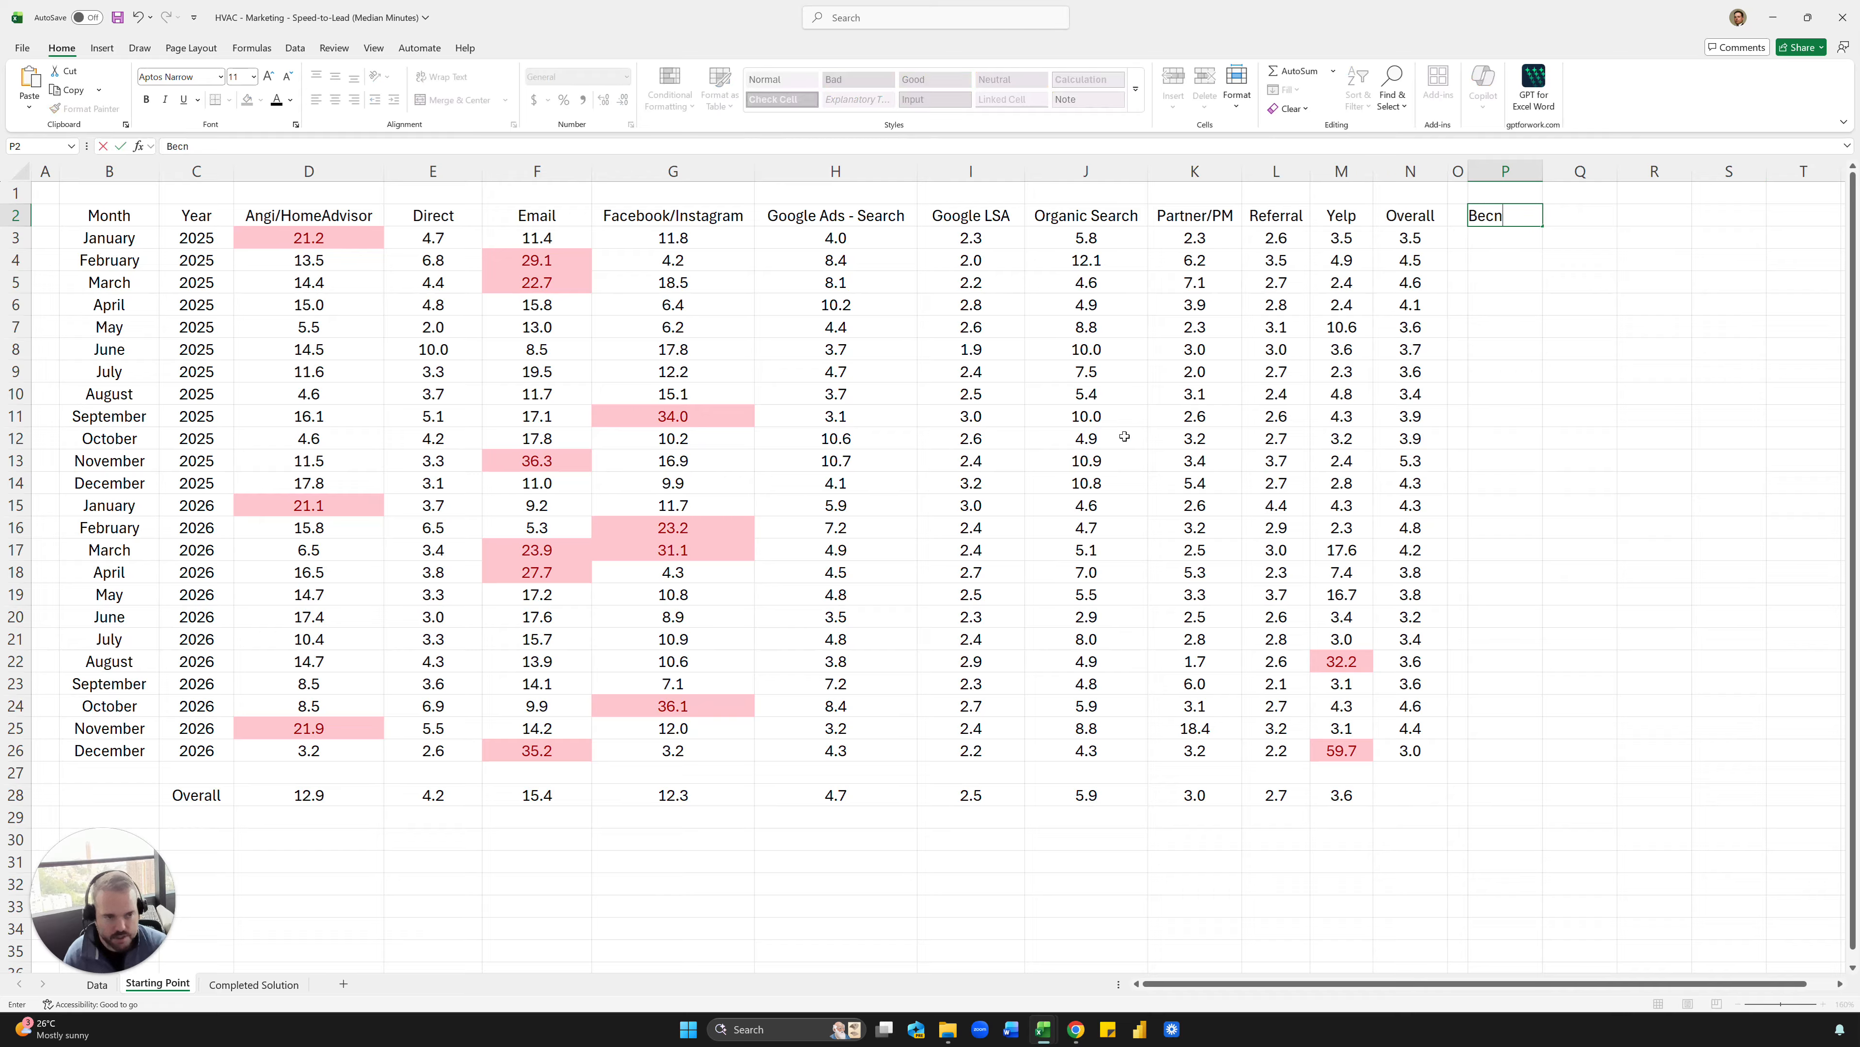
{"action": "type", "text": "arget"}
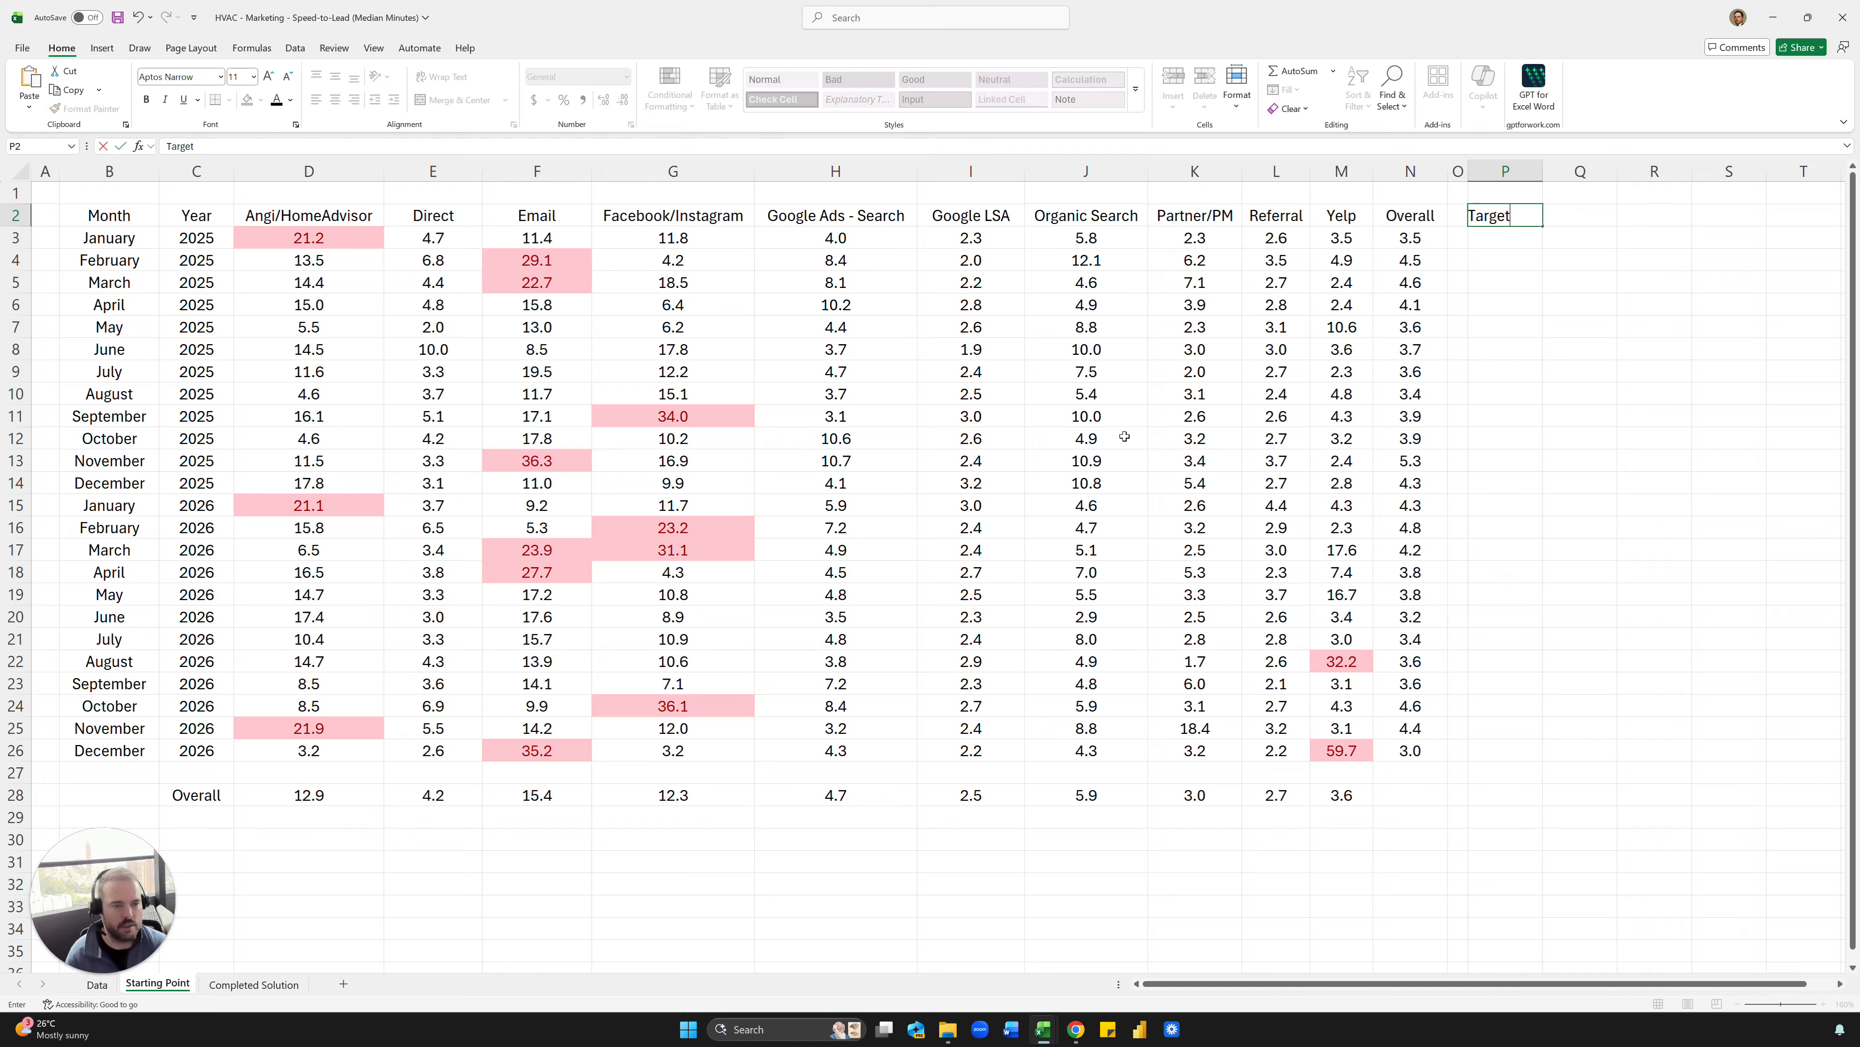
{"action": "type", "text": ": 20"}
{"action": "key", "text": "ctrl+Return"}
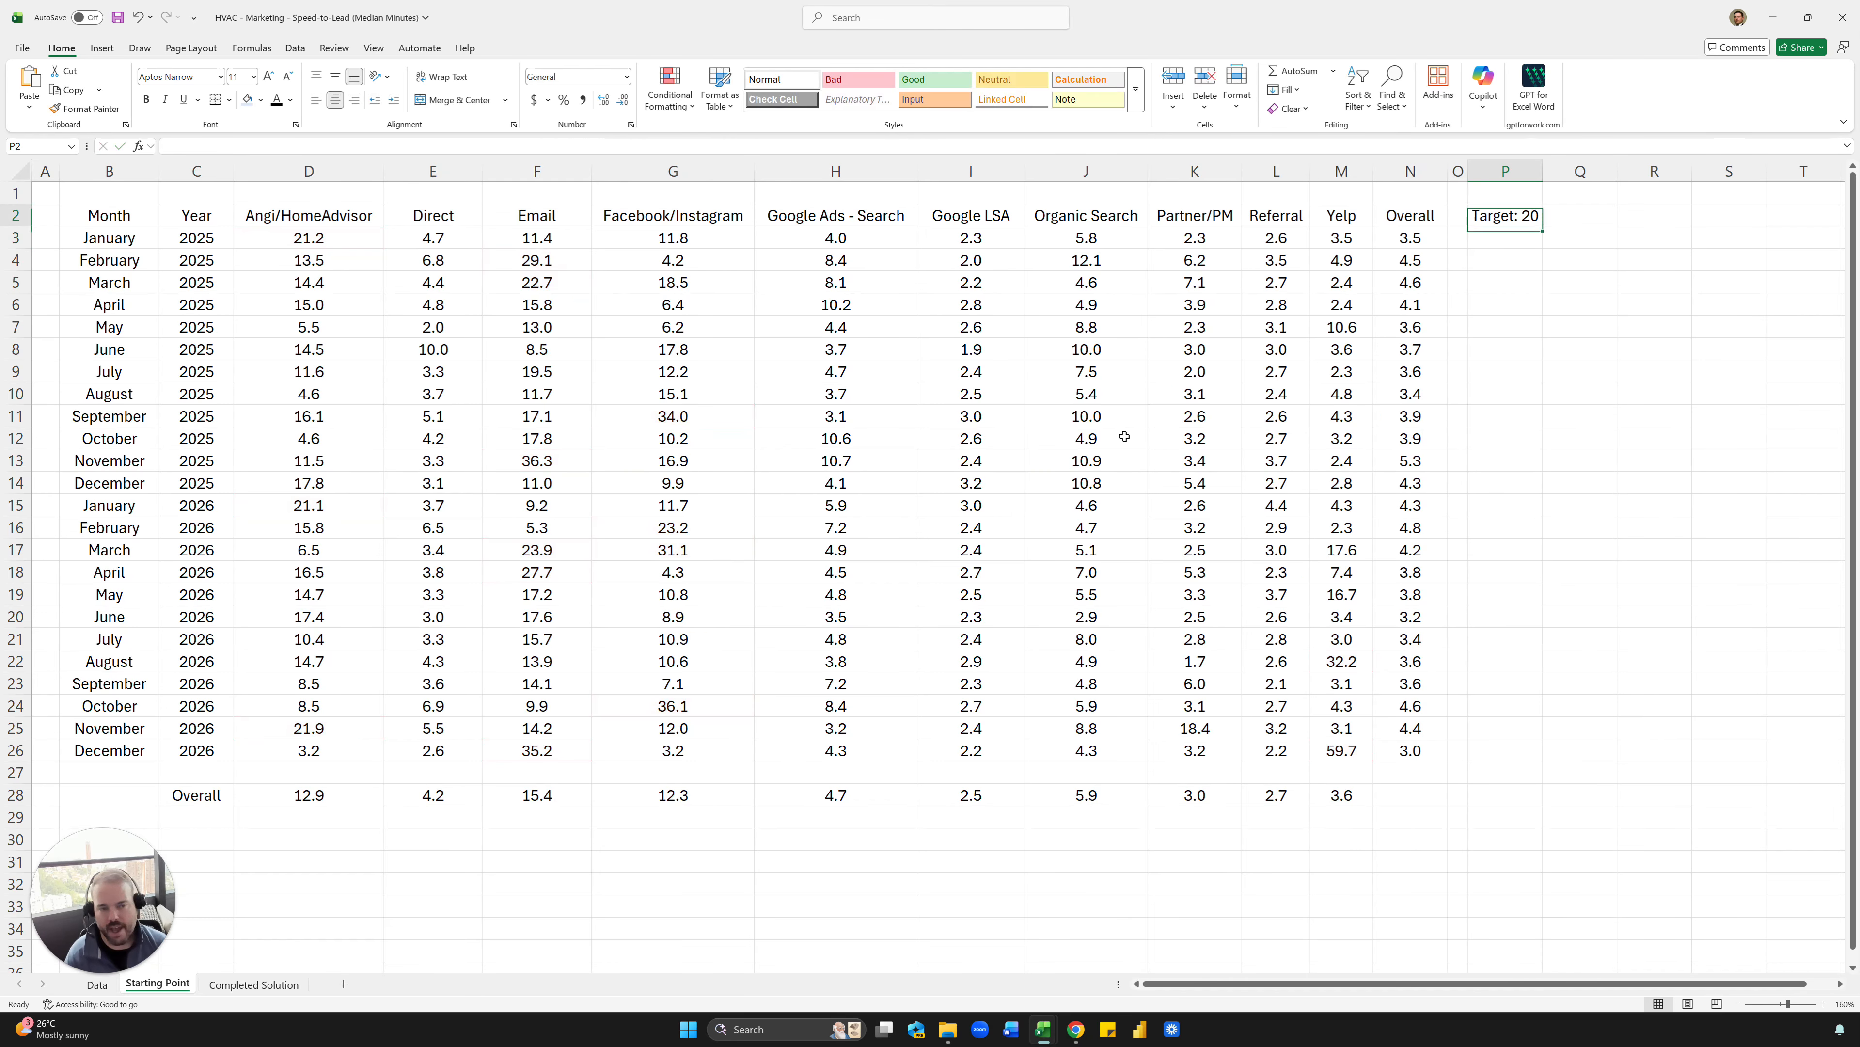
{"action": "type", "text": "20"}
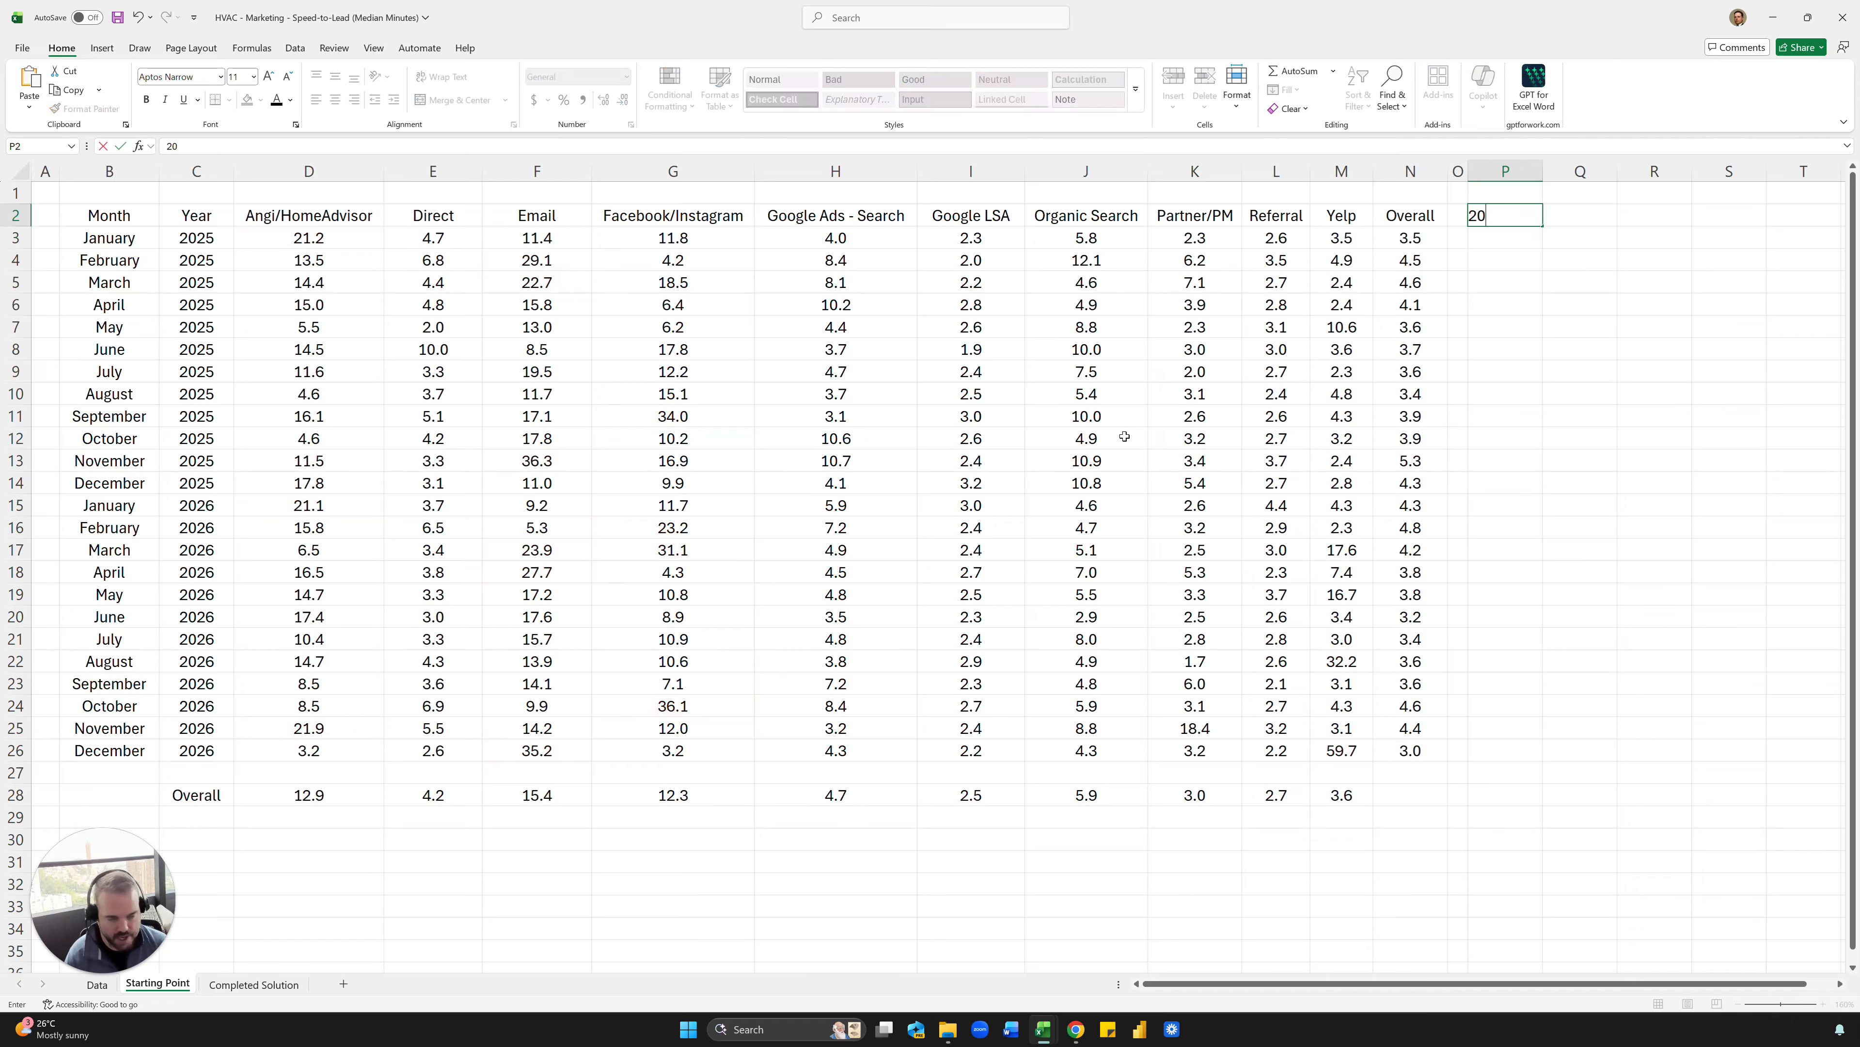
{"action": "key", "text": "ctrl+Return"}
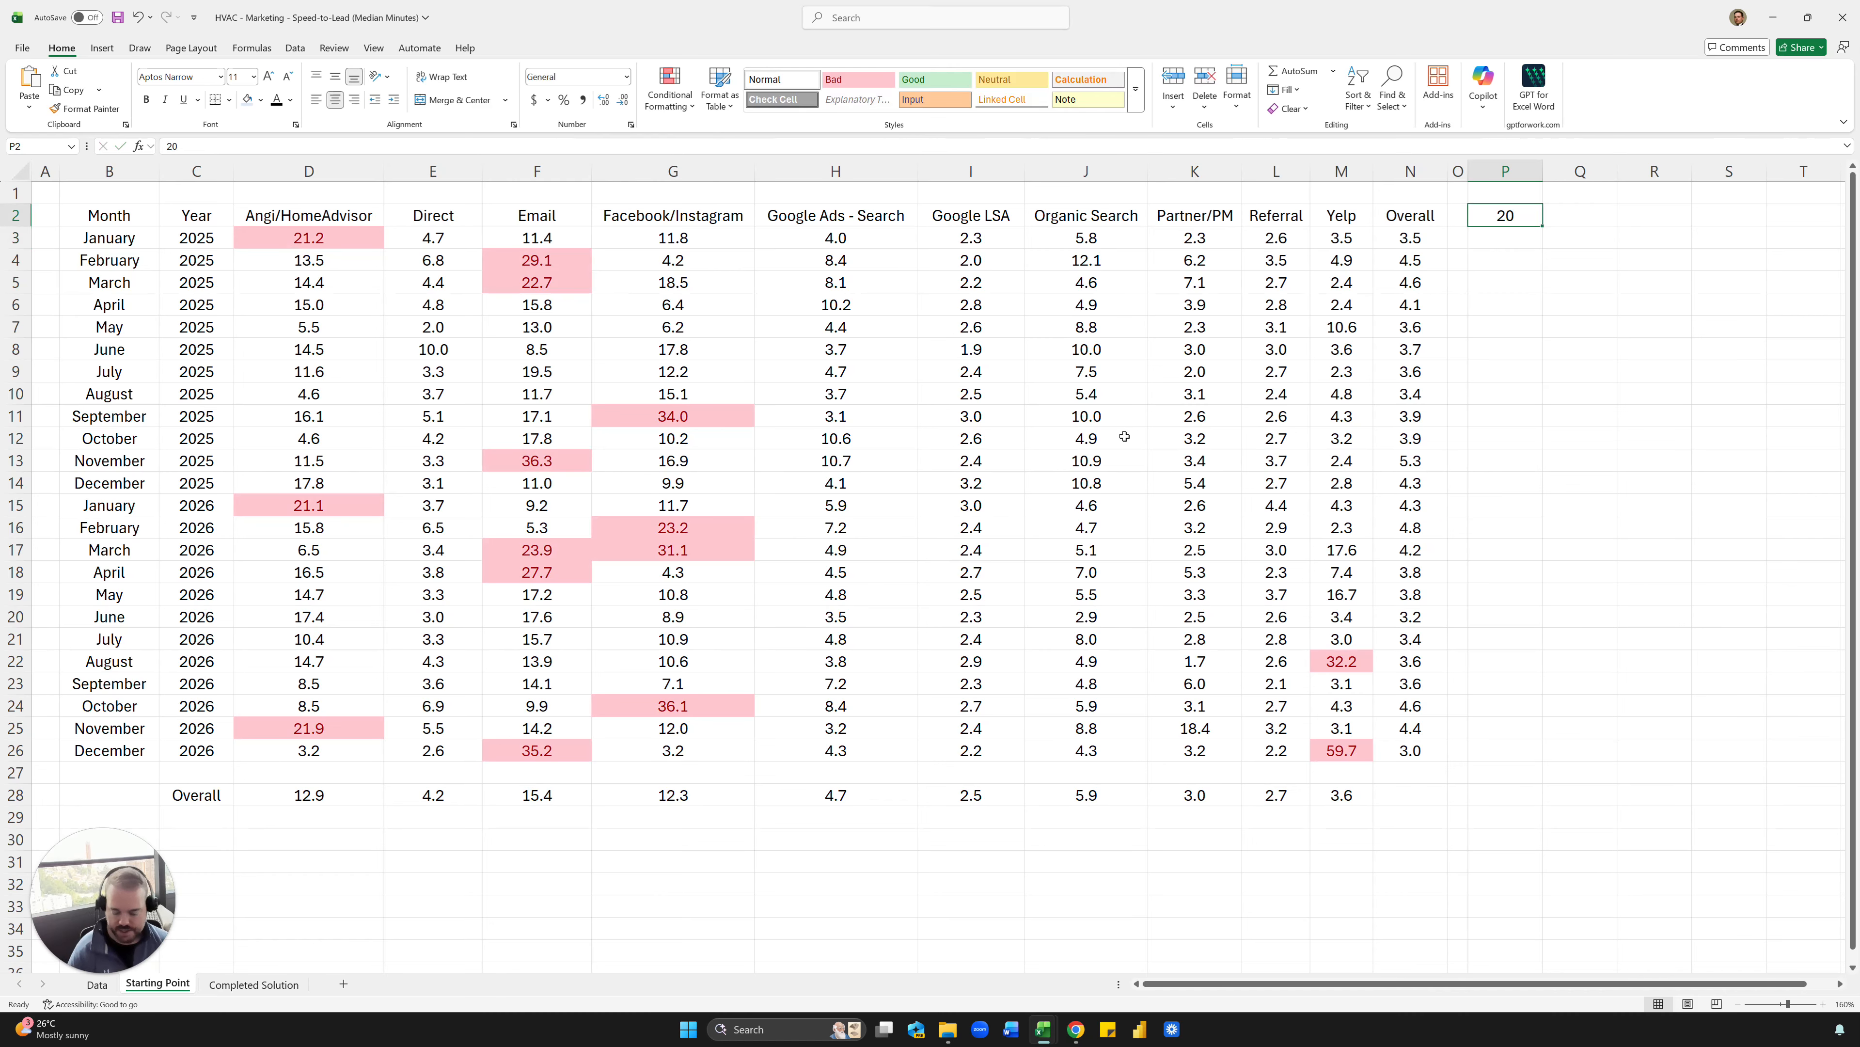
- Apply the custom number format "Target: "0 to cell P2 and give the cell a light blue fill
{"action": "key", "text": "ctrl+1"}
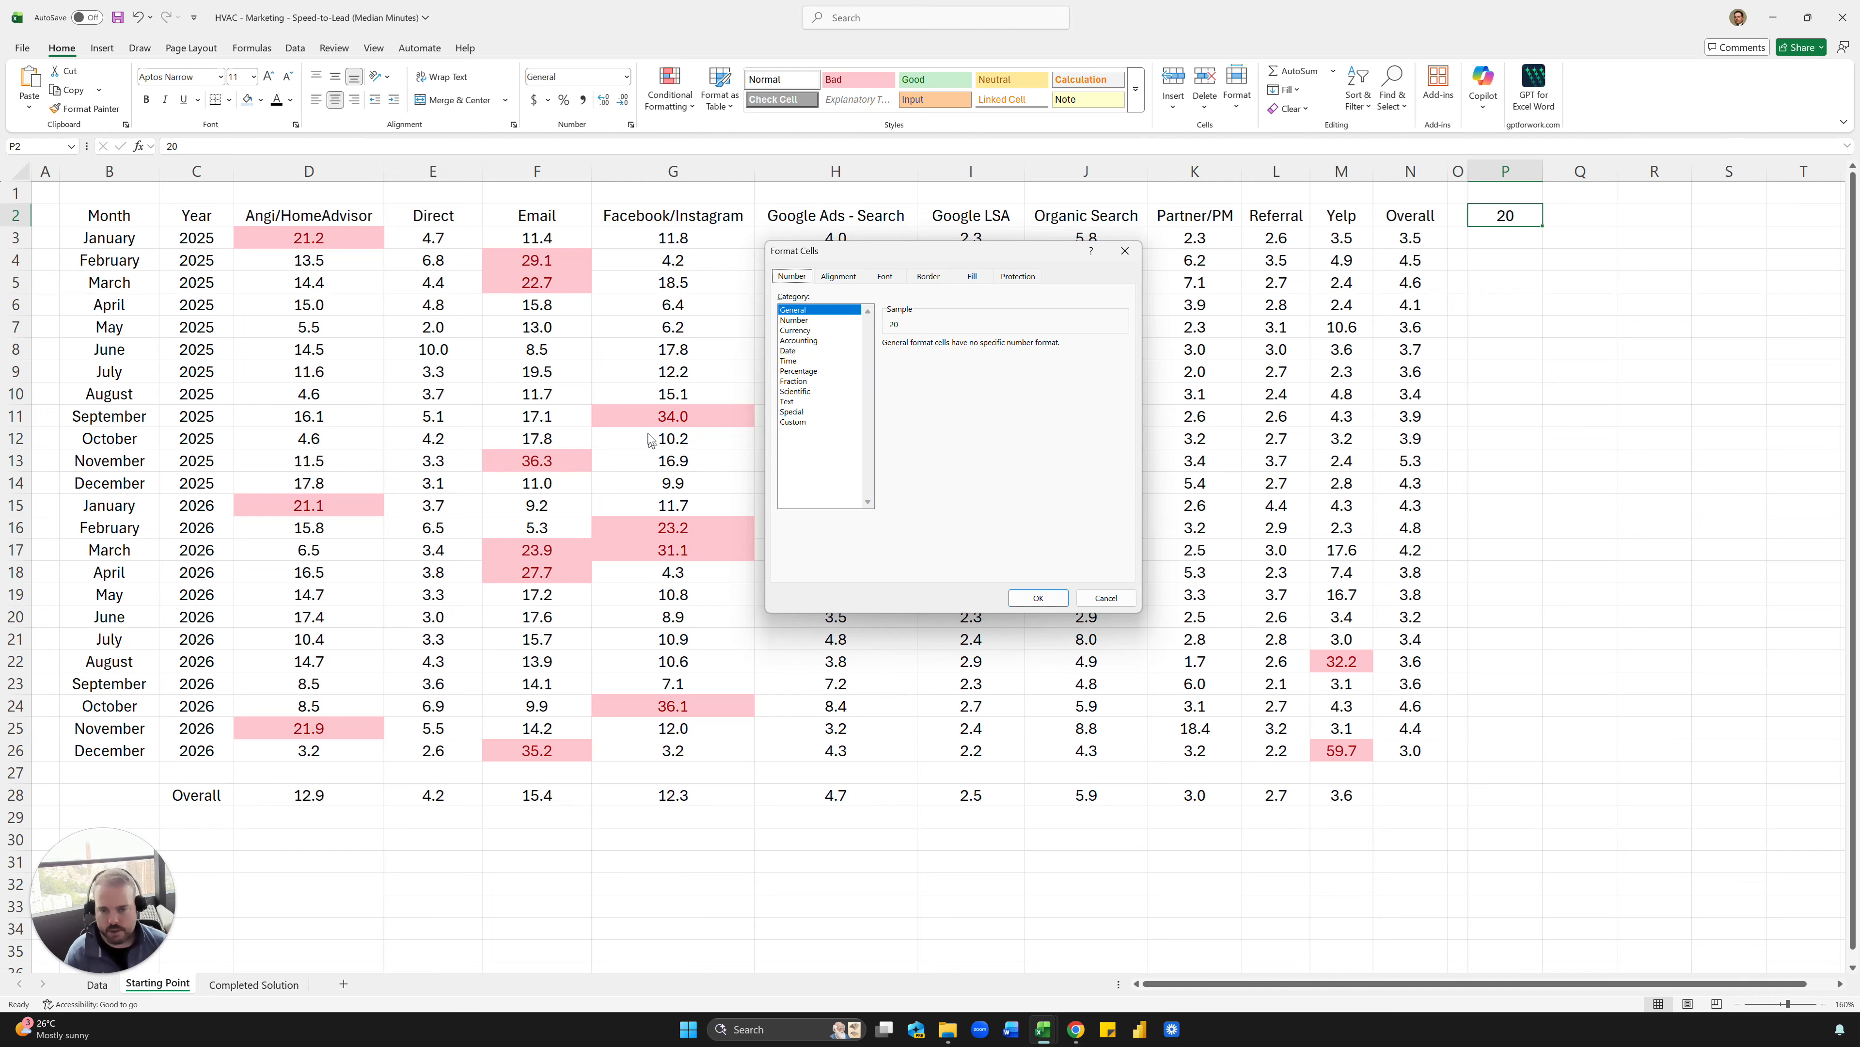
{"action": "left_click", "coordinate": [799, 422]}
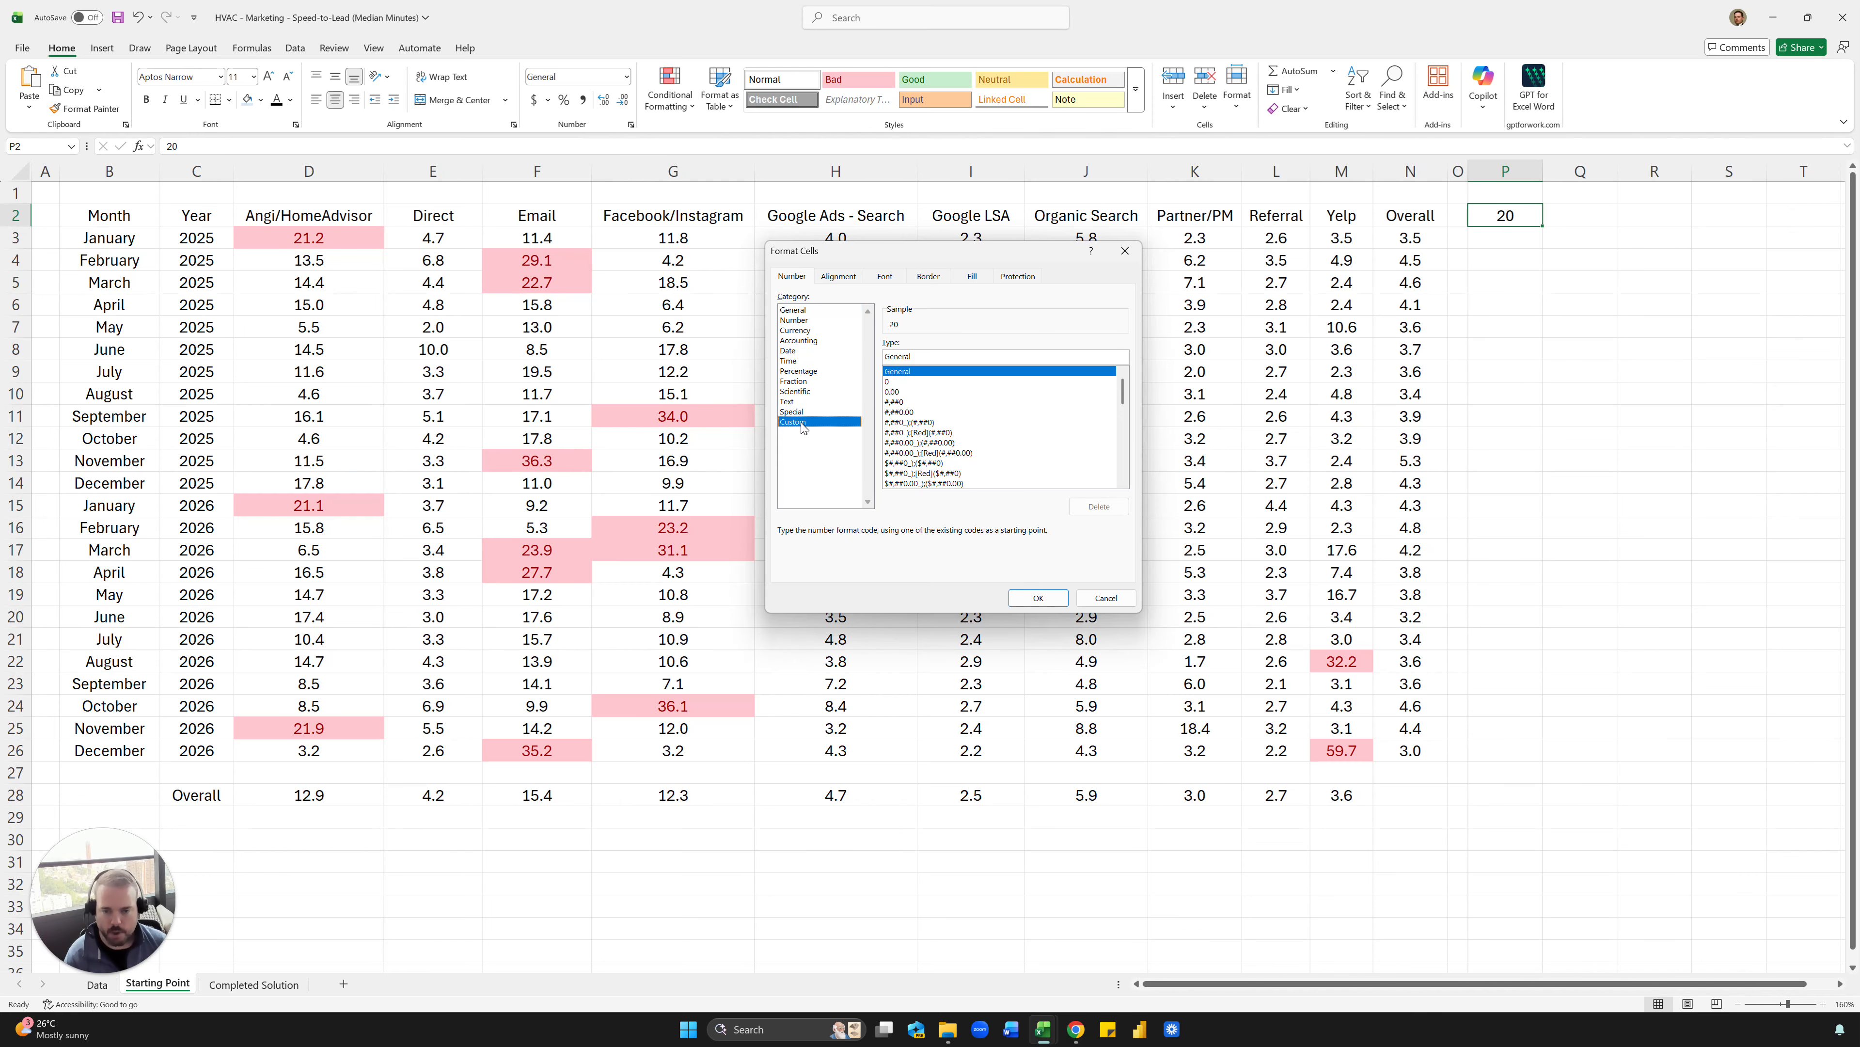
{"action": "left_click", "coordinate": [893, 382]}
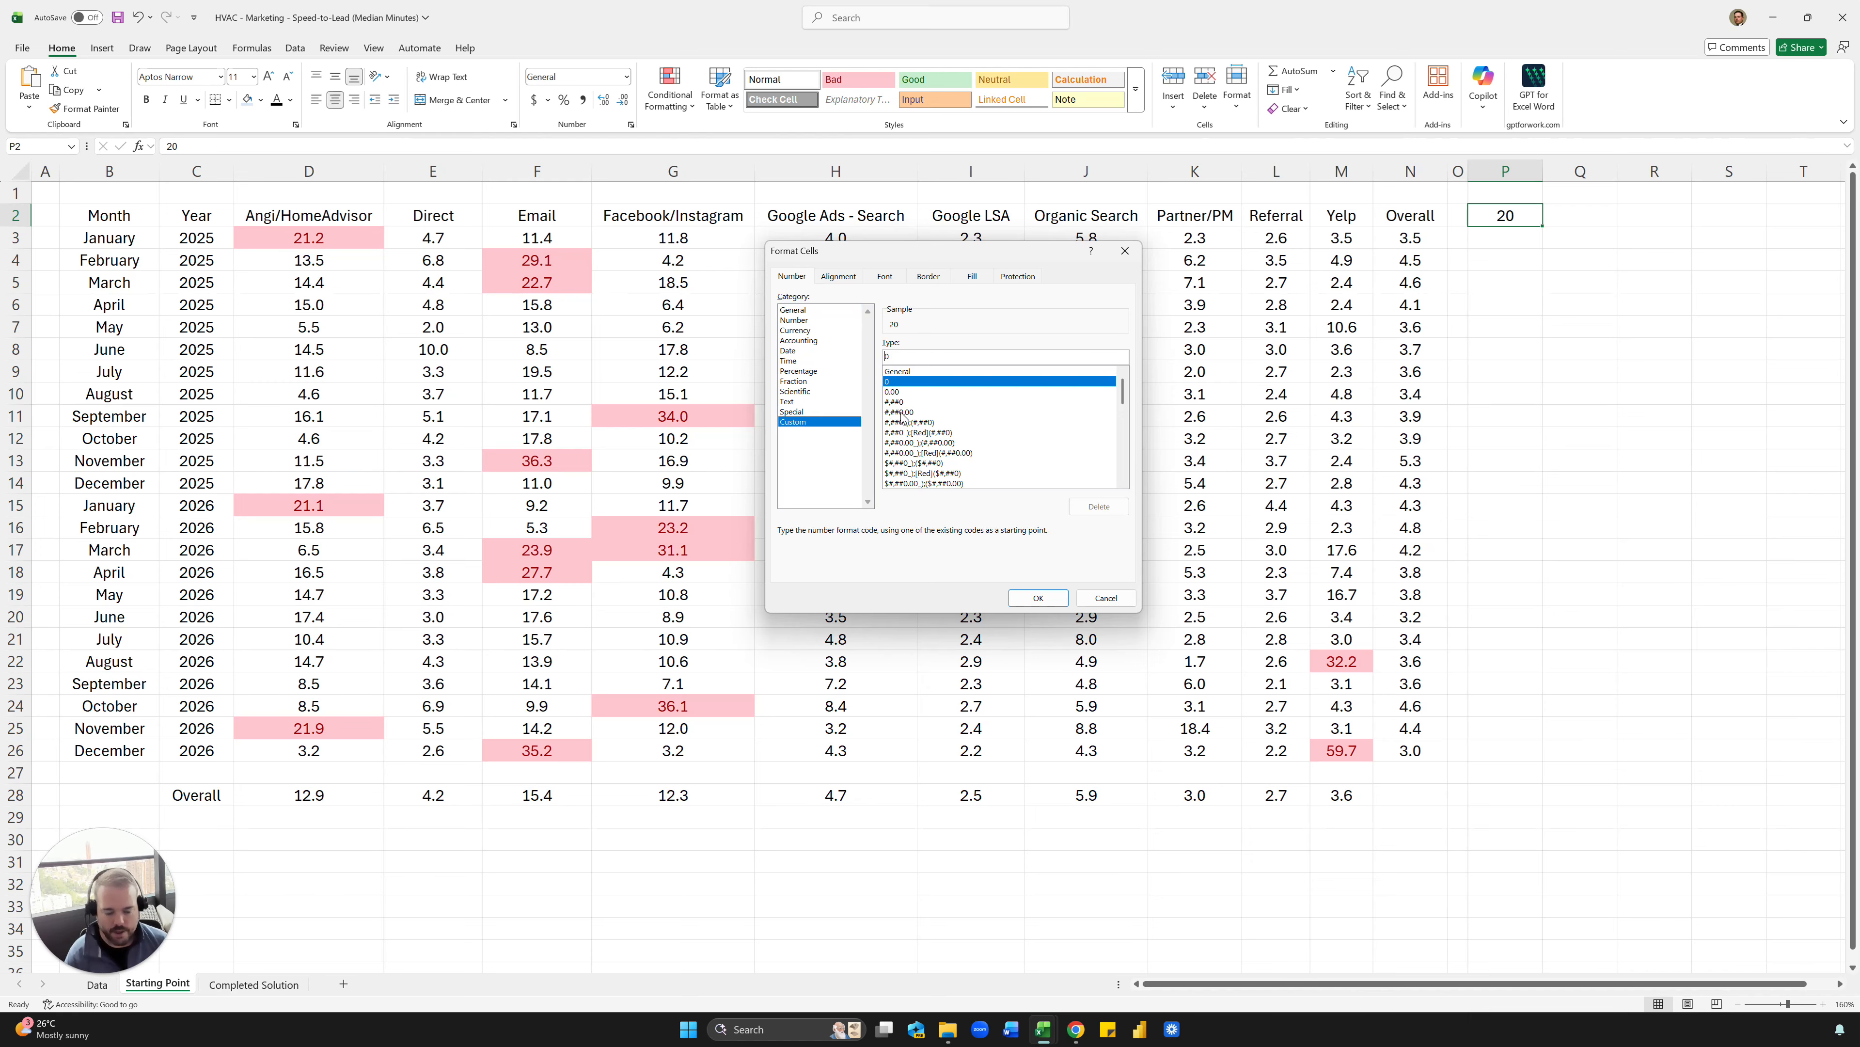
{"action": "type", "text": "\"Tar"}
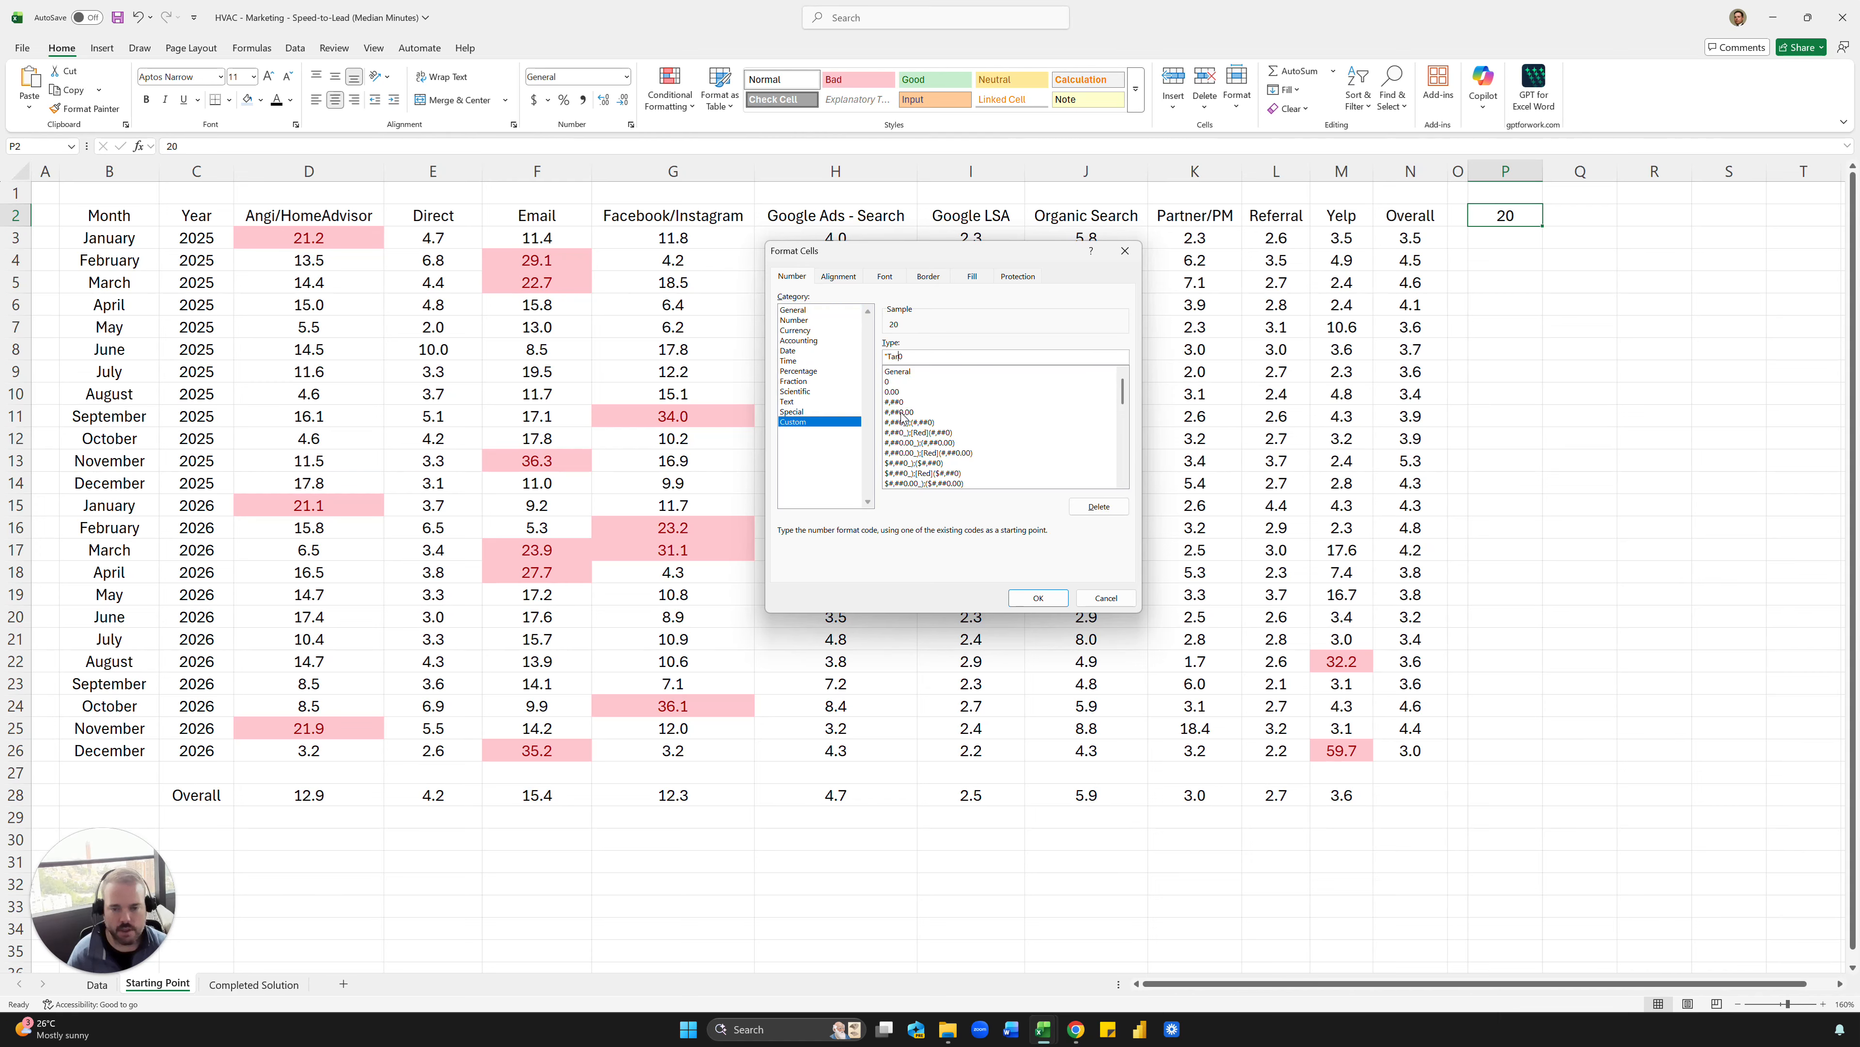
{"action": "type", "text": "get: \""}
{"action": "key", "text": "Return"}
{"action": "key", "text": "Up"}
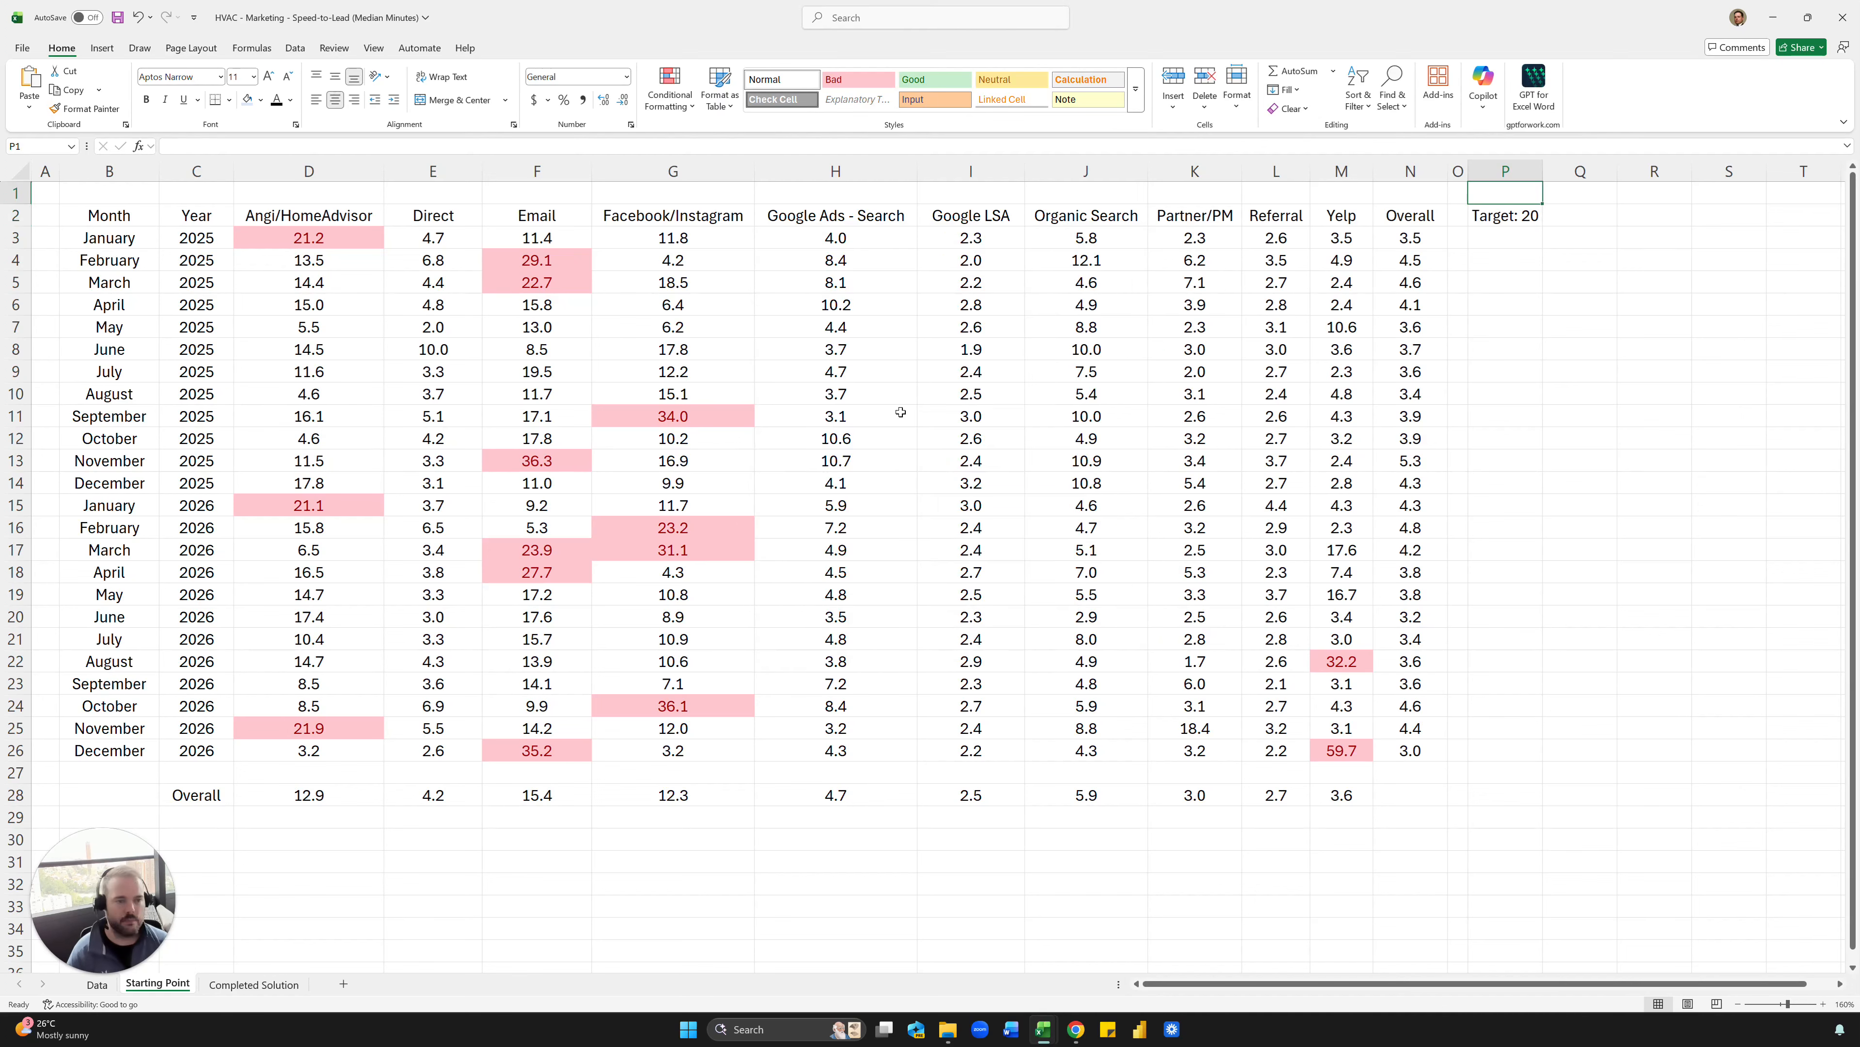
{"action": "key", "text": "Down"}
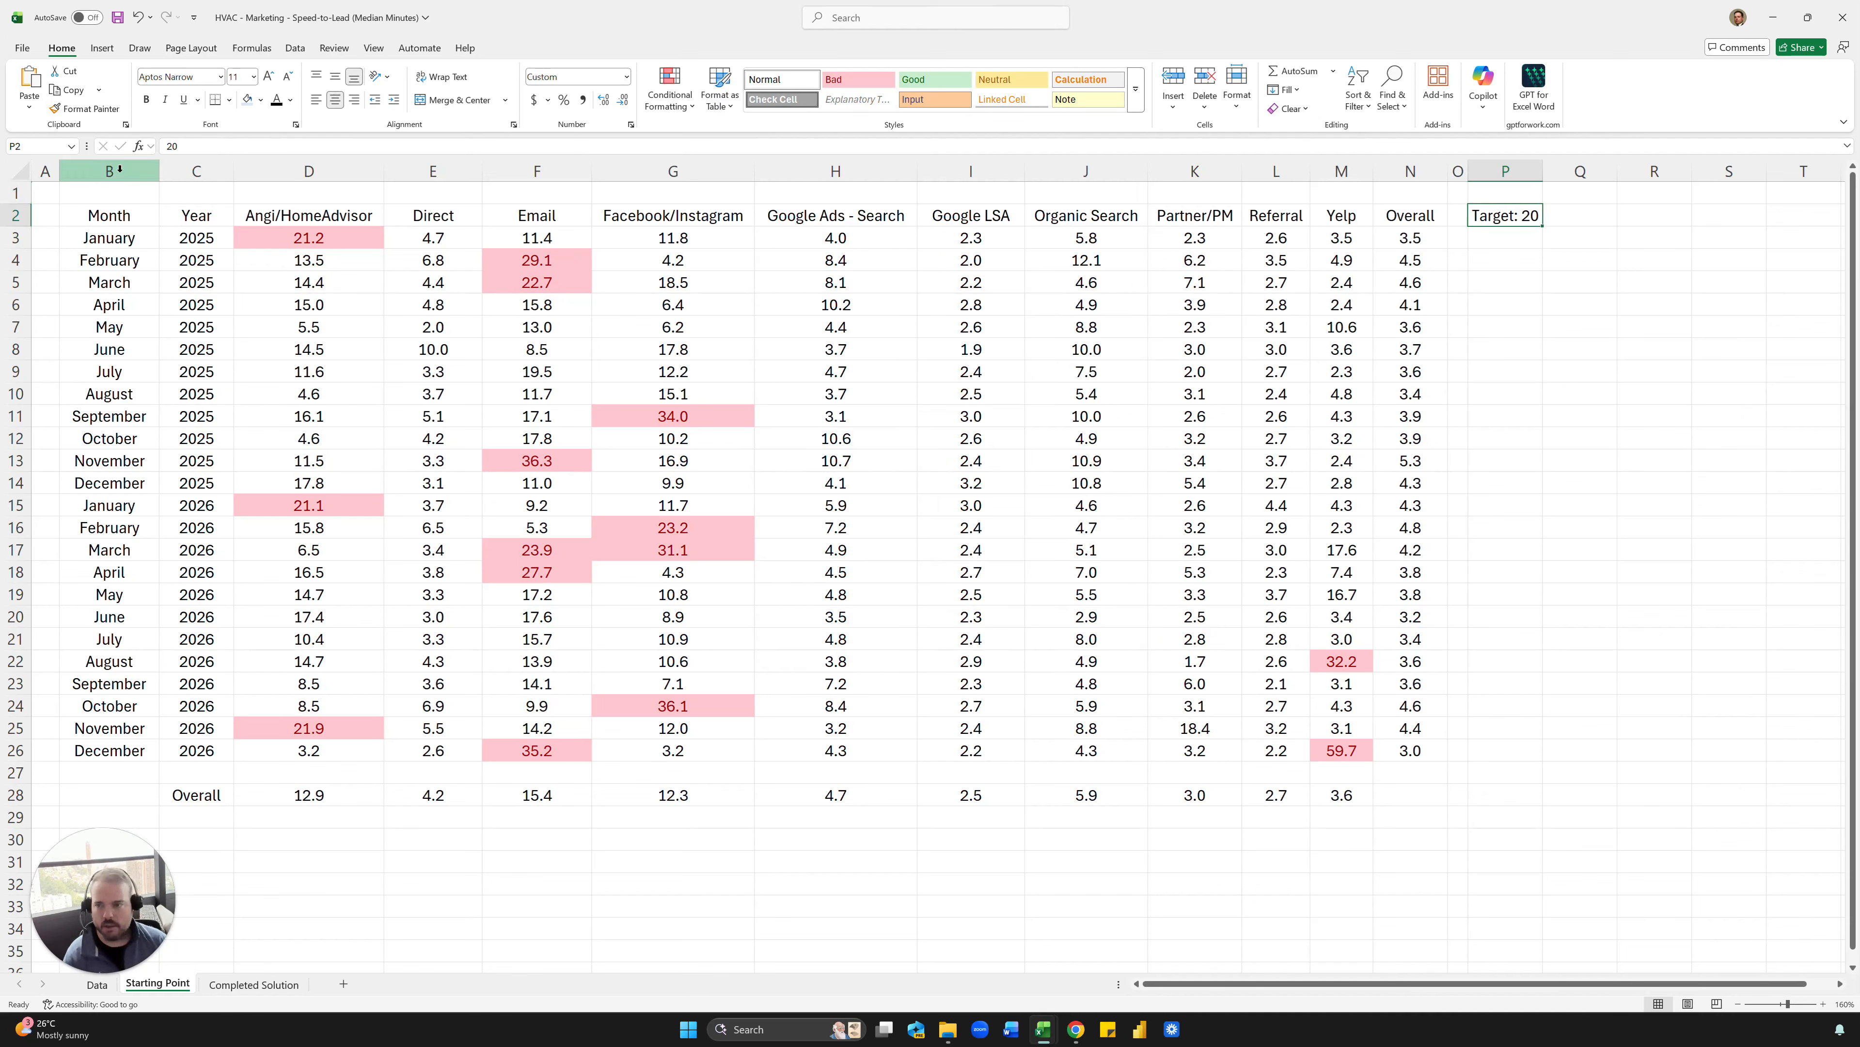
{"action": "left_click", "coordinate": [248, 102]}
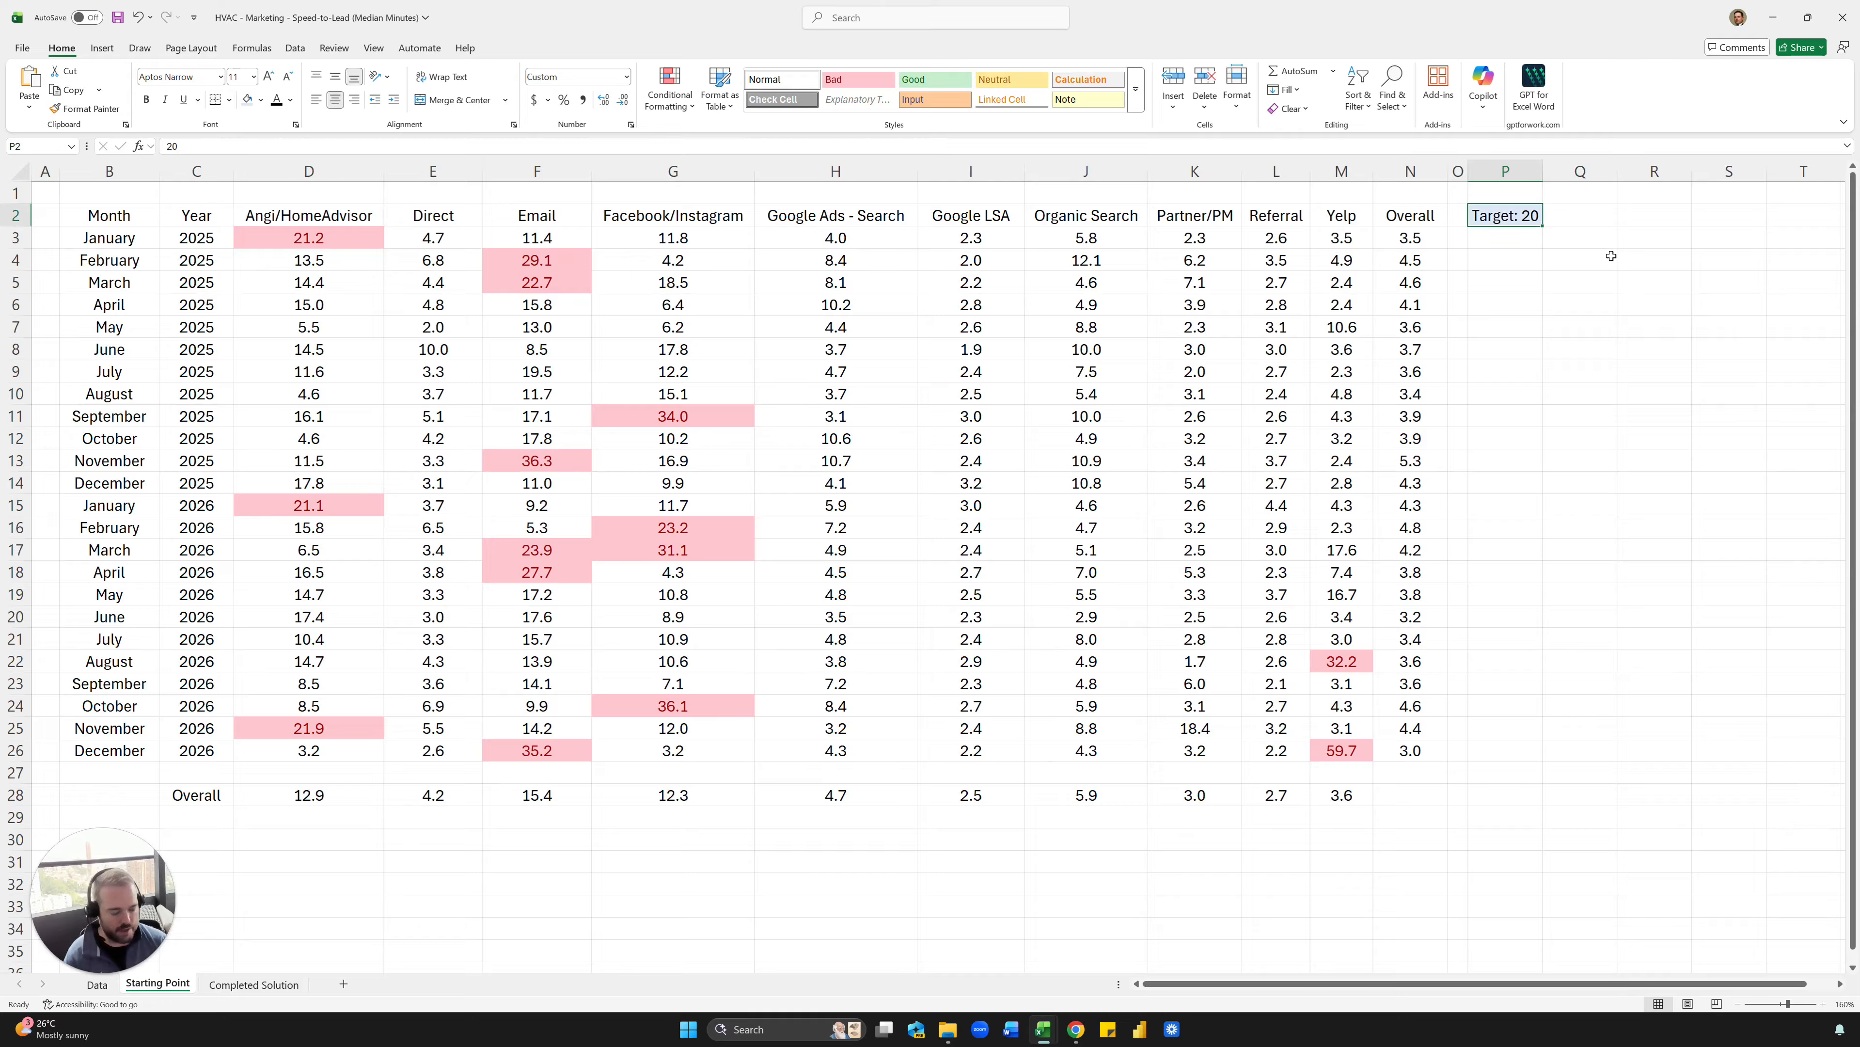
- Test the target in cell P2 with 15 and 101, and set it to 10
{"action": "type", "text": "15"}
{"action": "key", "text": "Return"}
{"action": "key", "text": "Up"}
{"action": "type", "text": "101"}
{"action": "key", "text": "Return"}
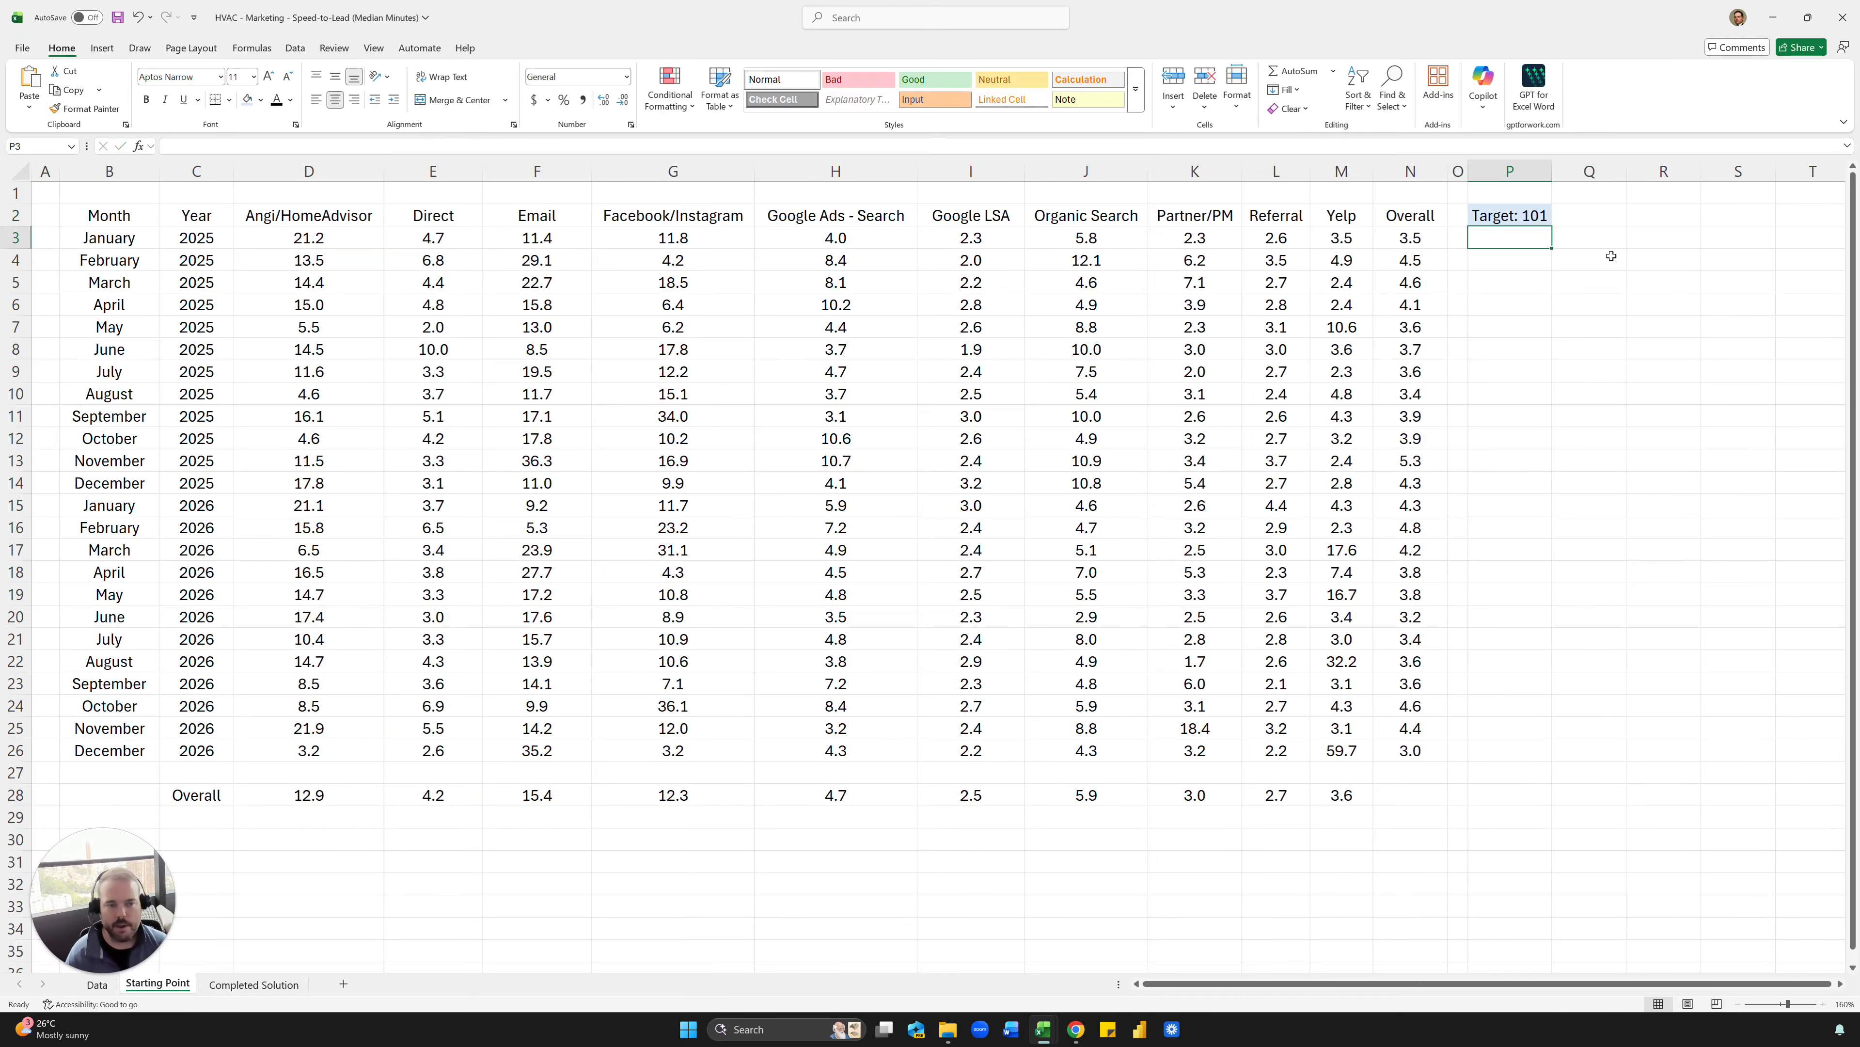
{"action": "key", "text": "Up"}
{"action": "type", "text": "10"}
{"action": "key", "text": "Return"}
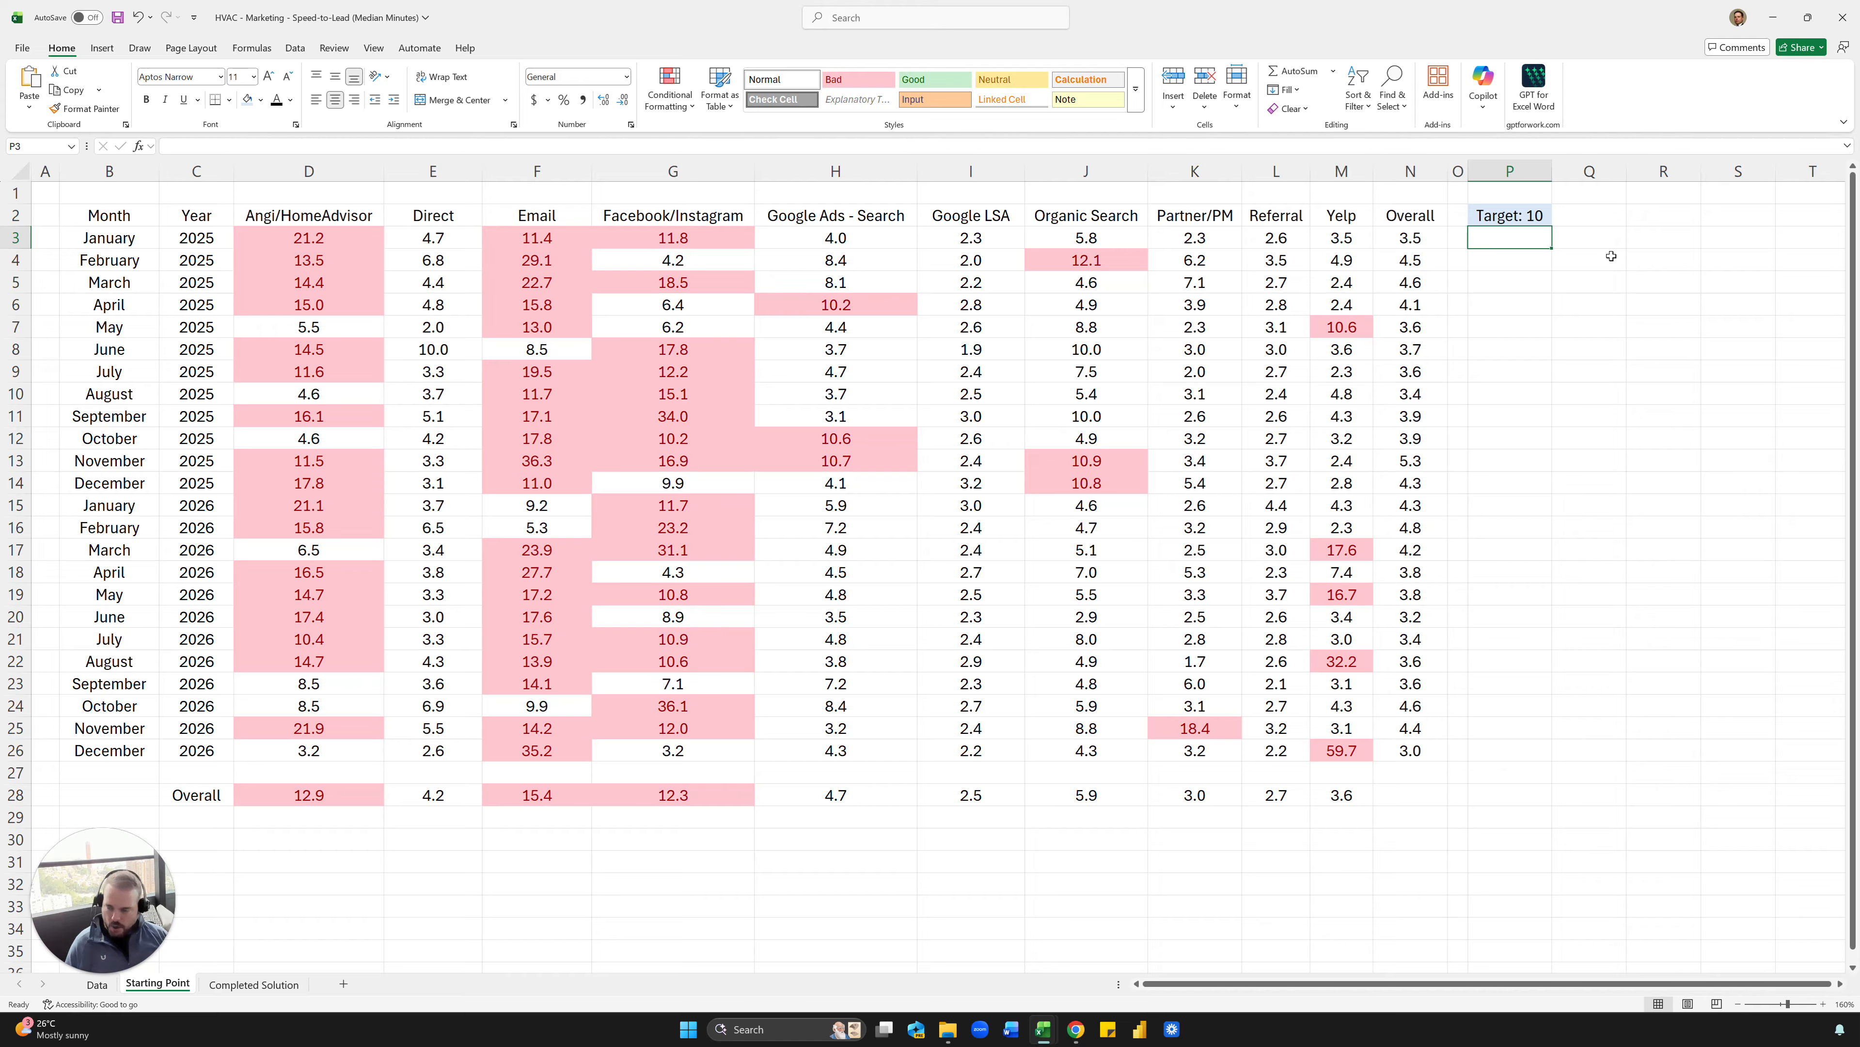
- Enter the contact e-mail address for questions in cell F32 below the table
{"action": "left_click", "coordinate": [580, 883]}
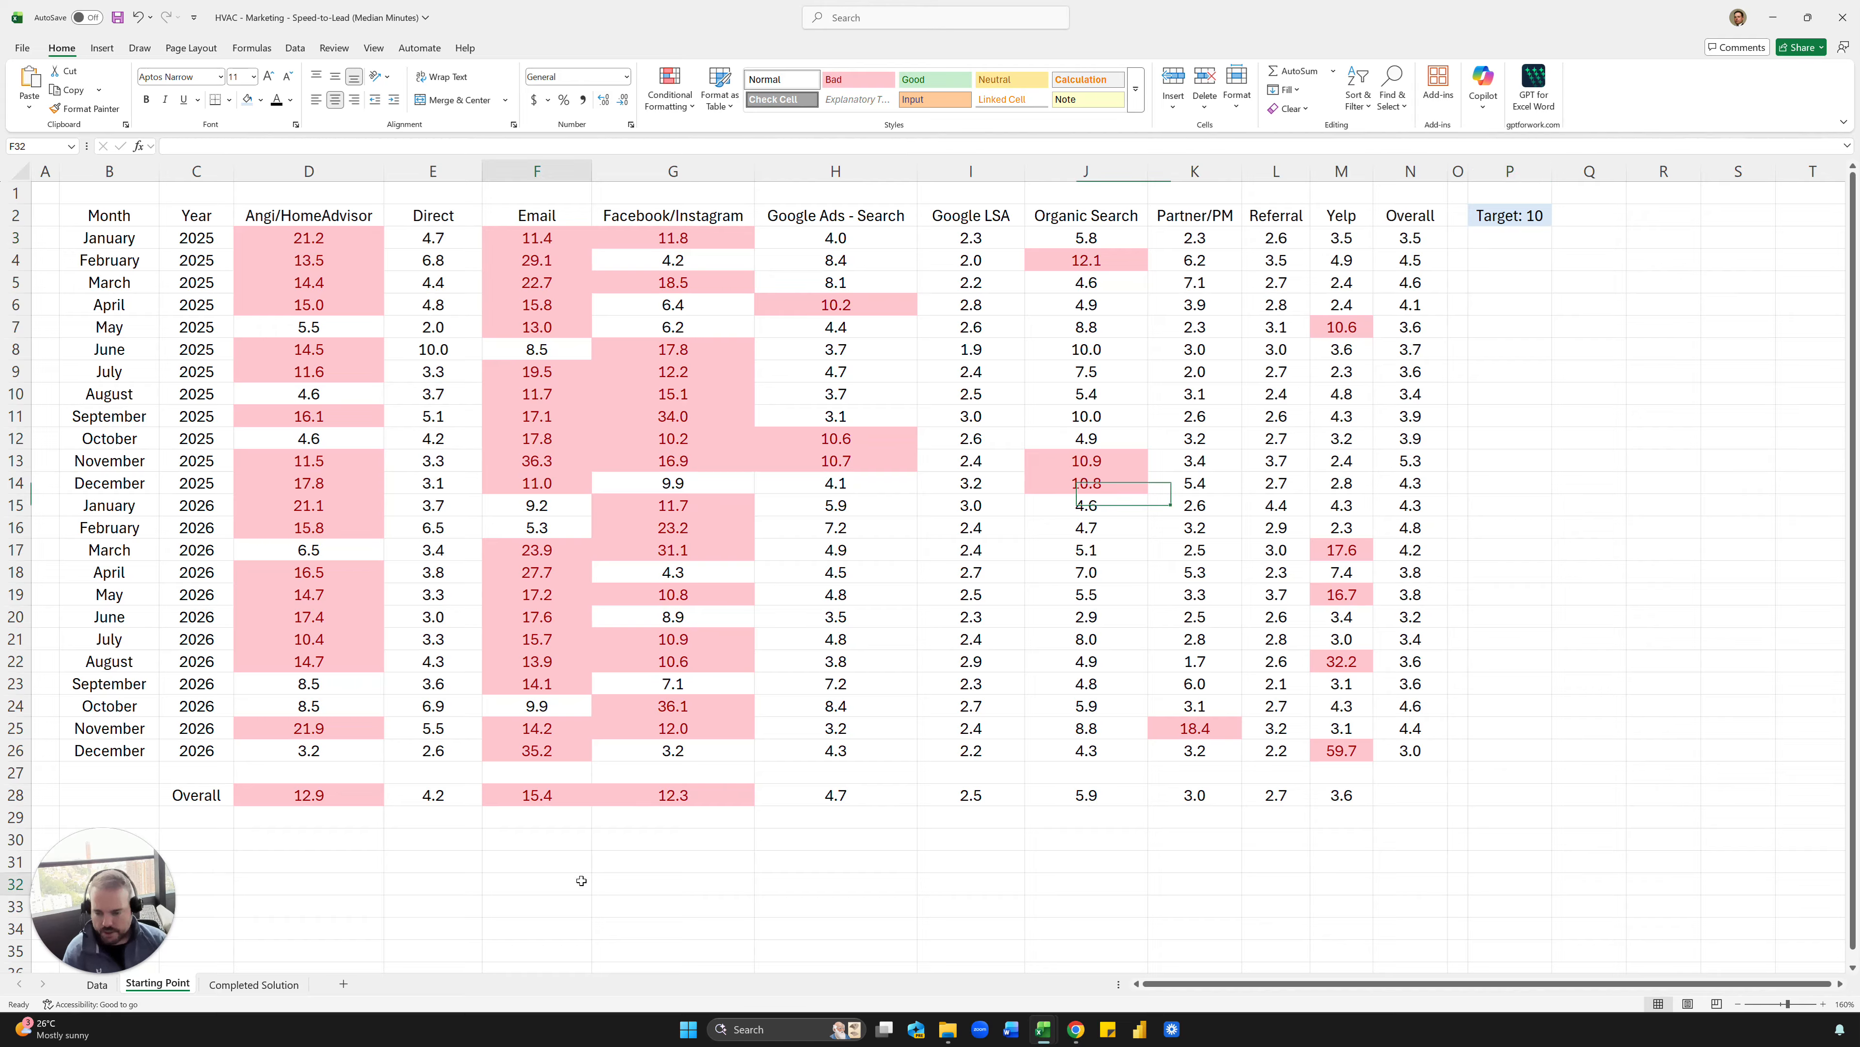
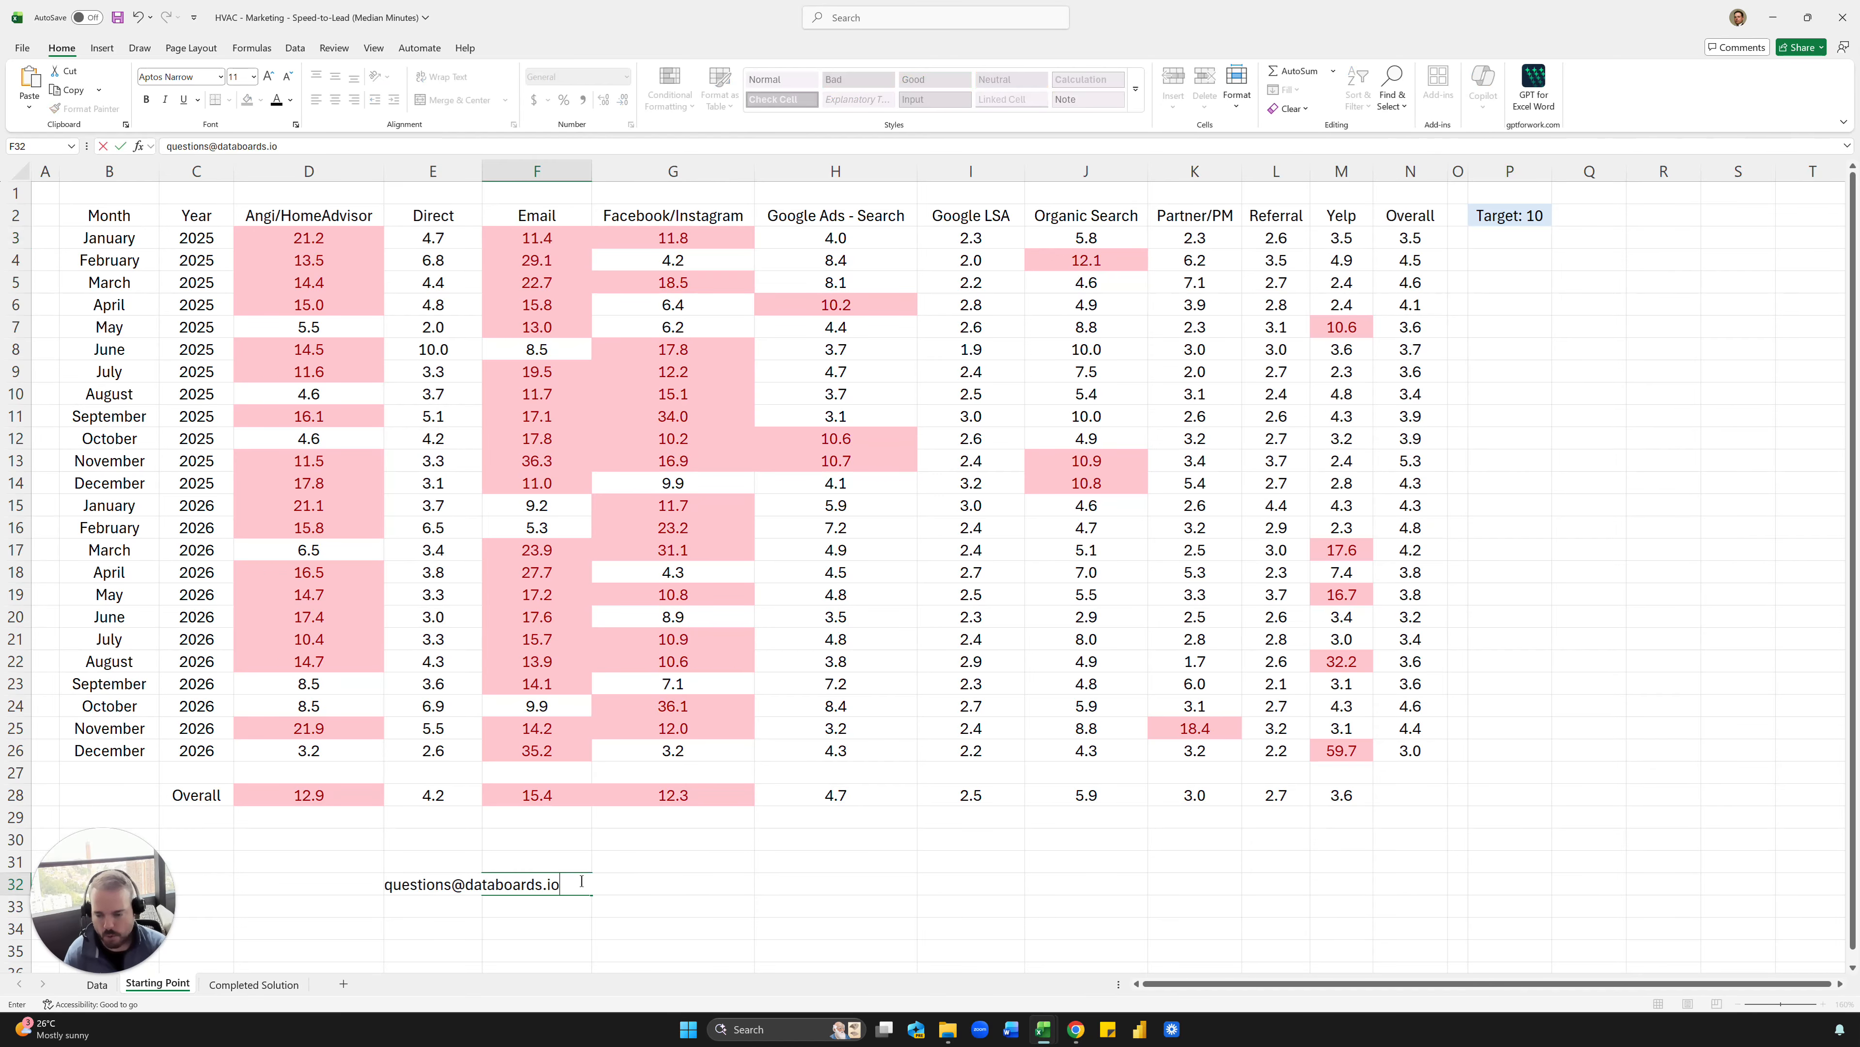
{"action": "key", "text": "Return"}
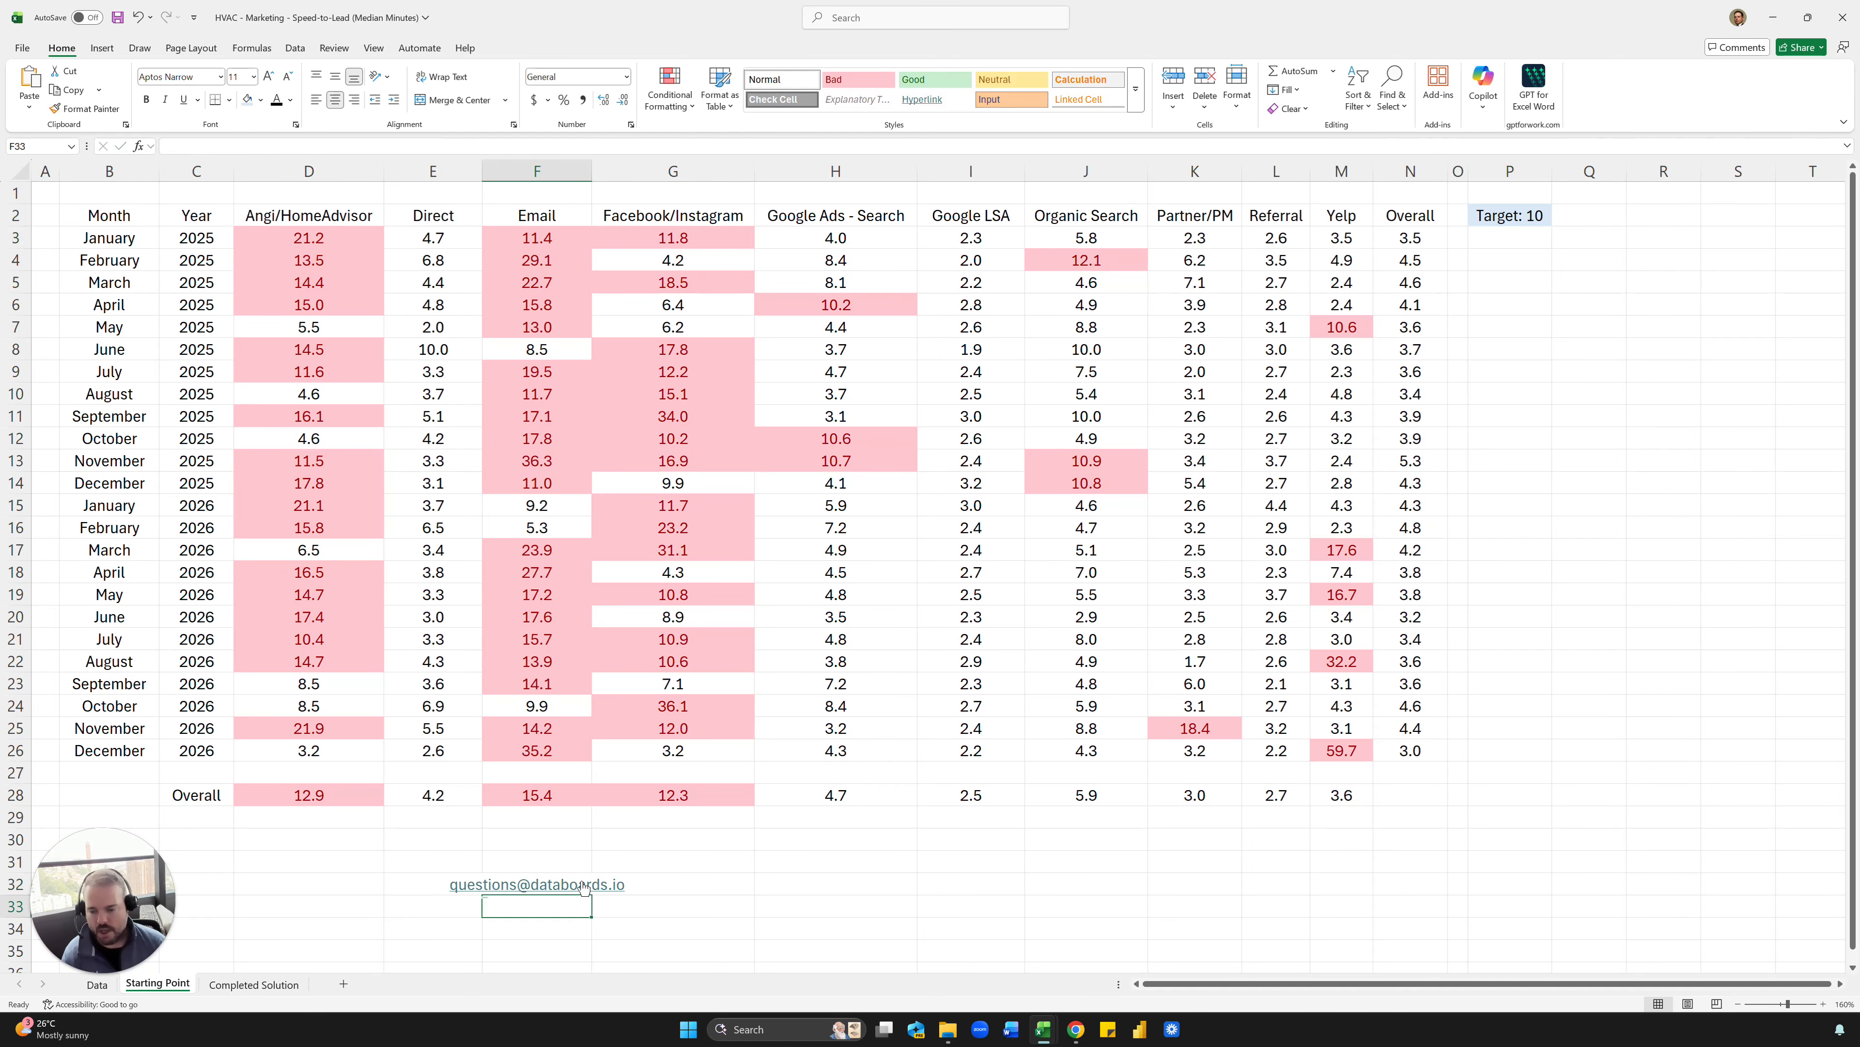
- Open the Data sheet and go to the top of the leads table's Campaign column
{"action": "left_click", "coordinate": [108, 989]}
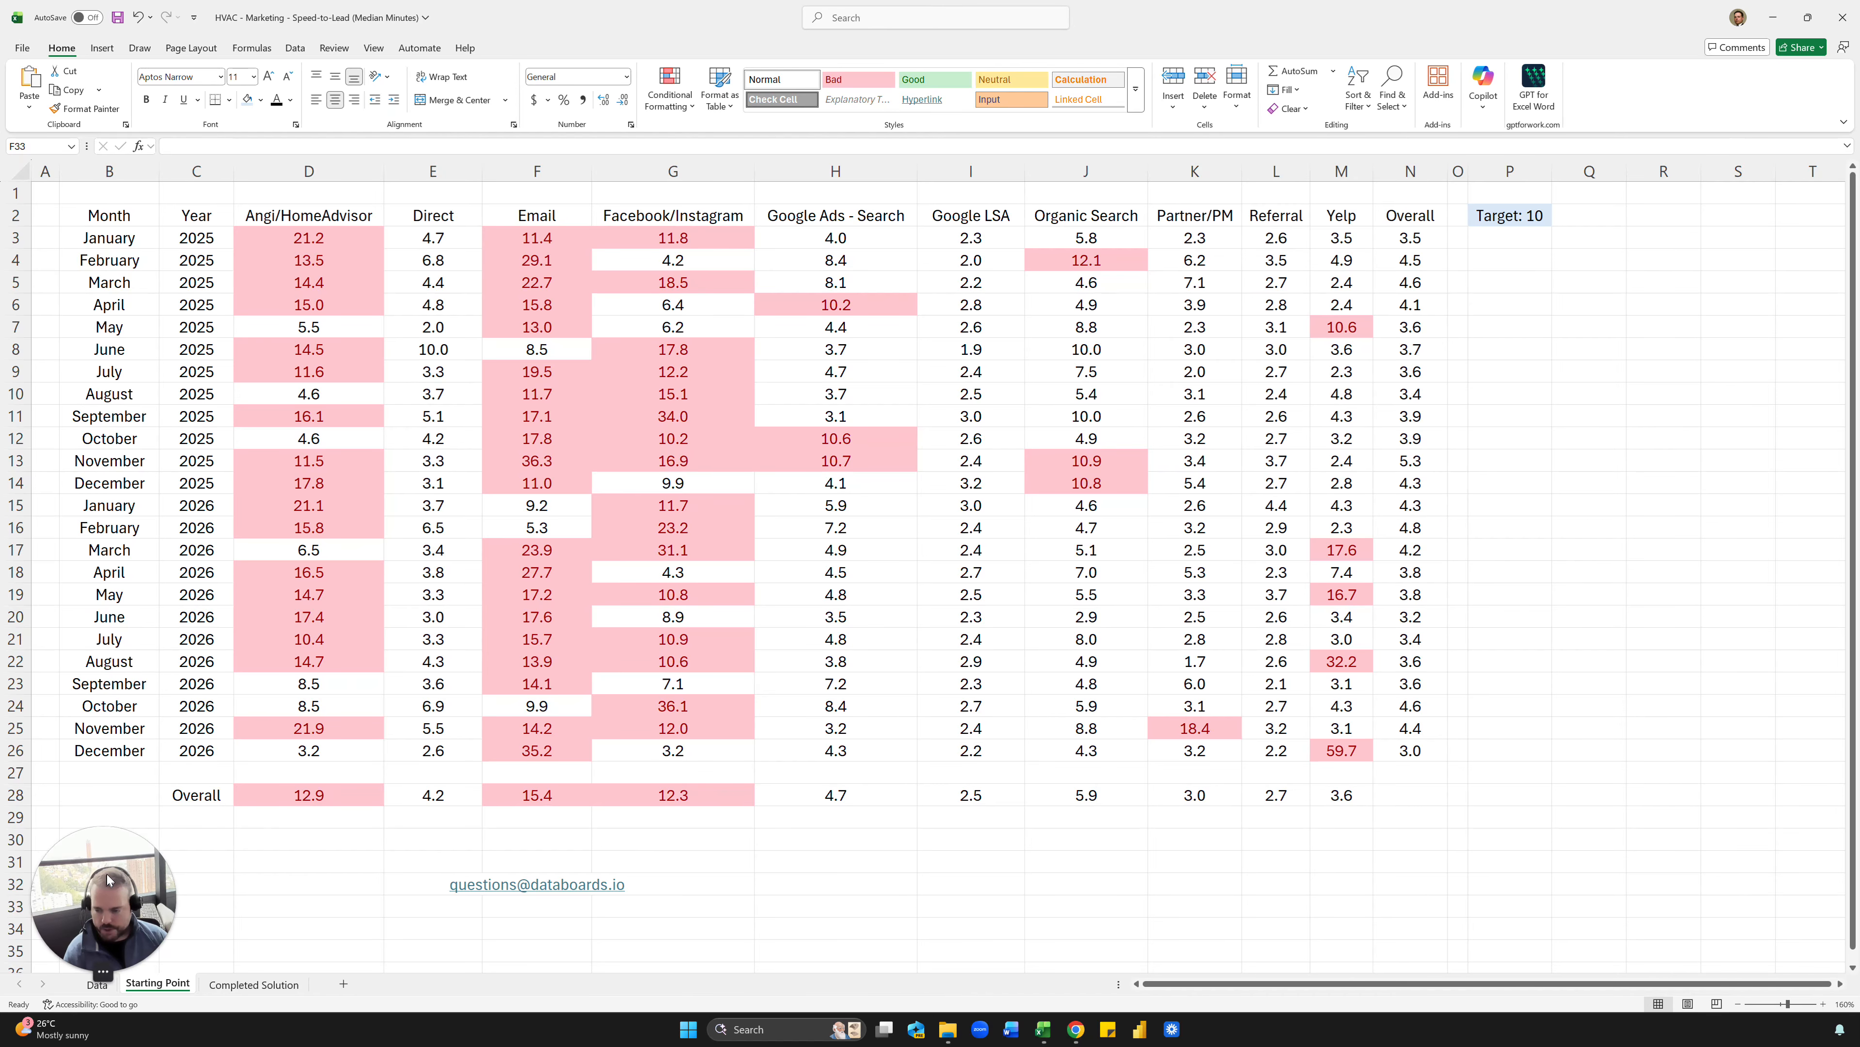
{"action": "left_click", "coordinate": [97, 984]}
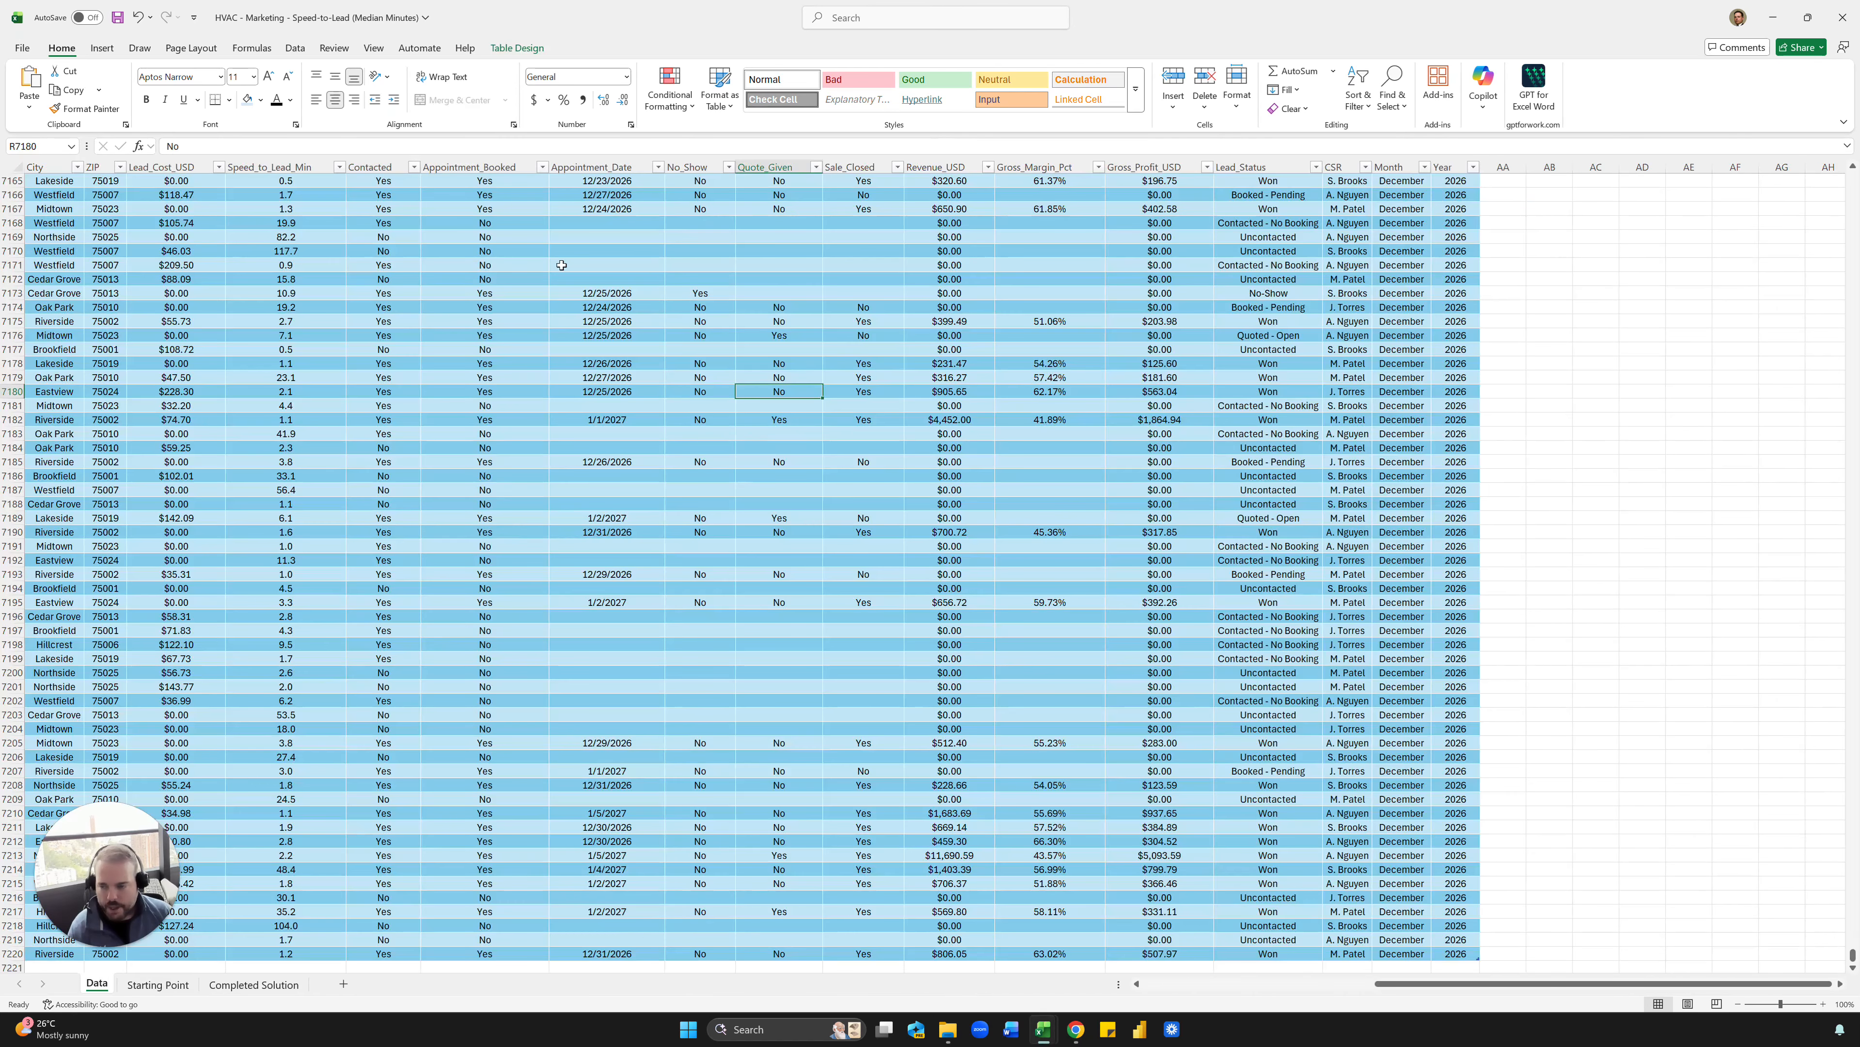
{"action": "left_click", "coordinate": [607, 293]}
{"action": "left_click", "coordinate": [632, 392]}
{"action": "scroll", "coordinate": [632, 392], "scroll_direction": "left", "scroll_amount": 5}
{"action": "scroll", "coordinate": [572, 448], "scroll_direction": "up", "scroll_amount": 20}
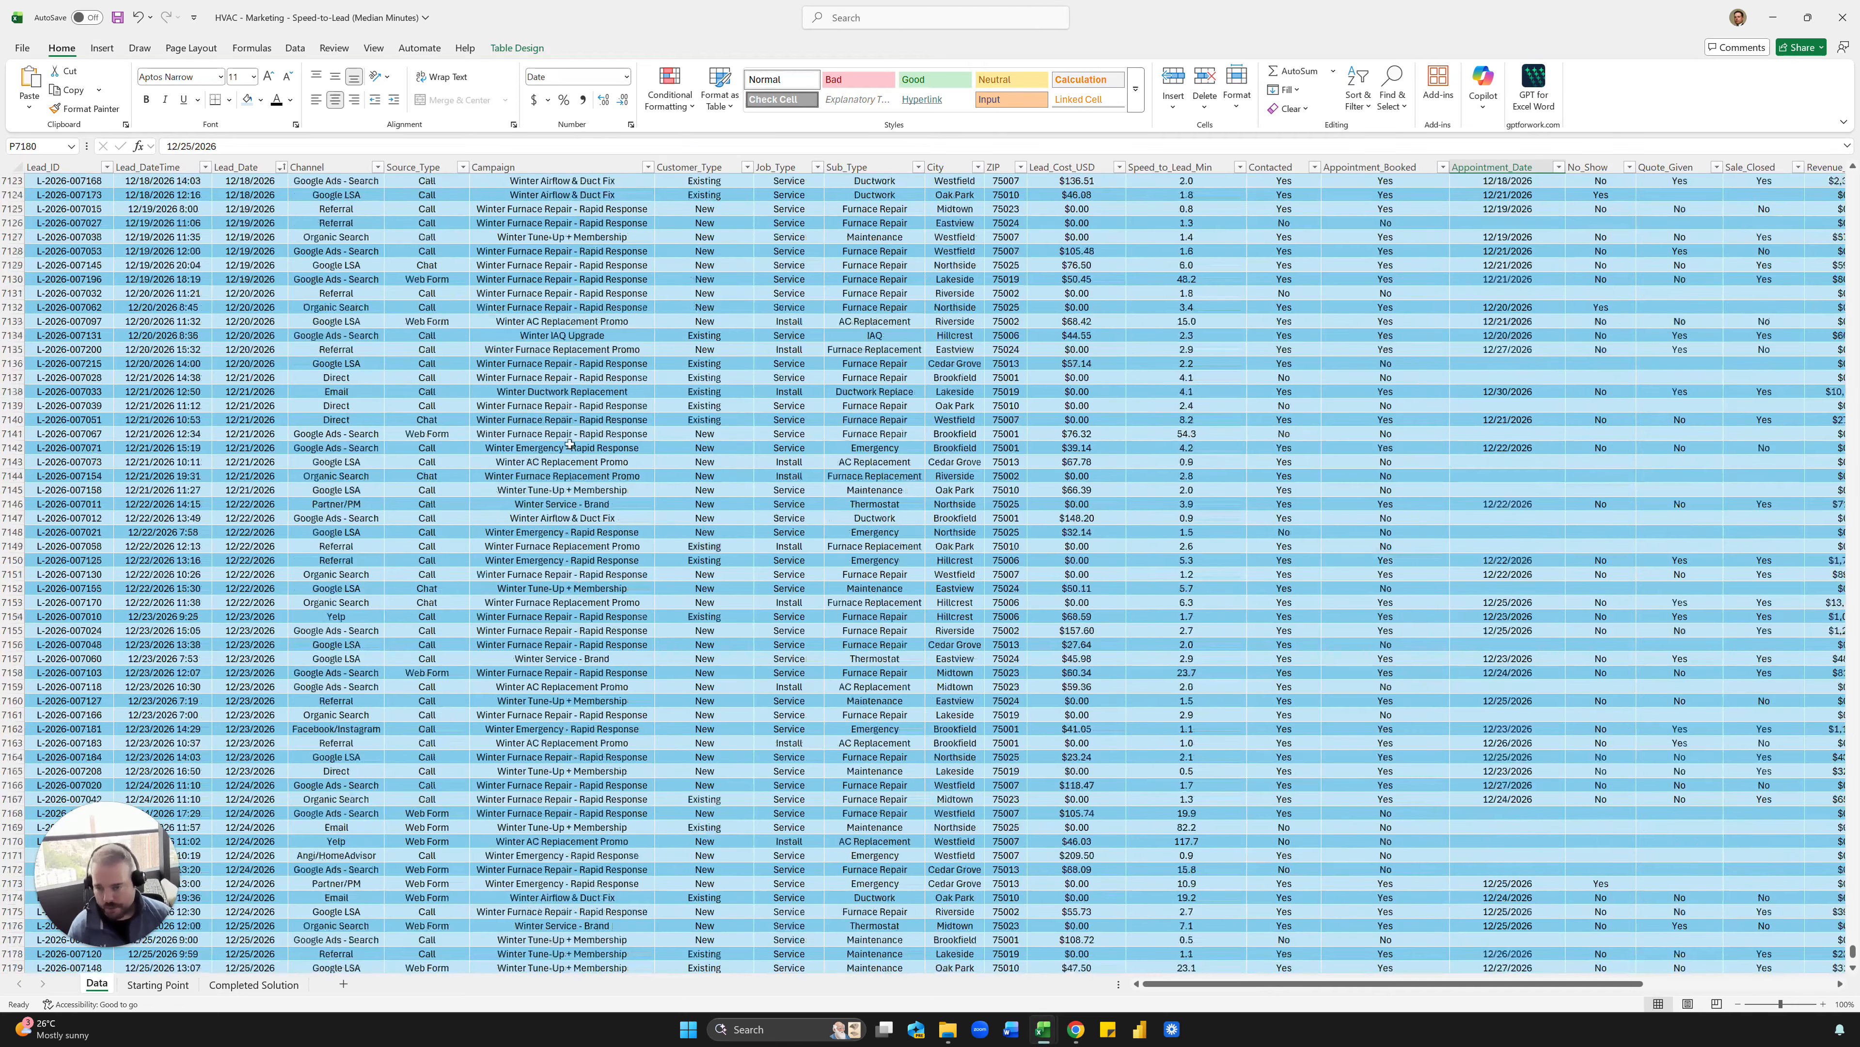
{"action": "left_click", "coordinate": [572, 448]}
{"action": "key", "text": "ctrl+Up"}
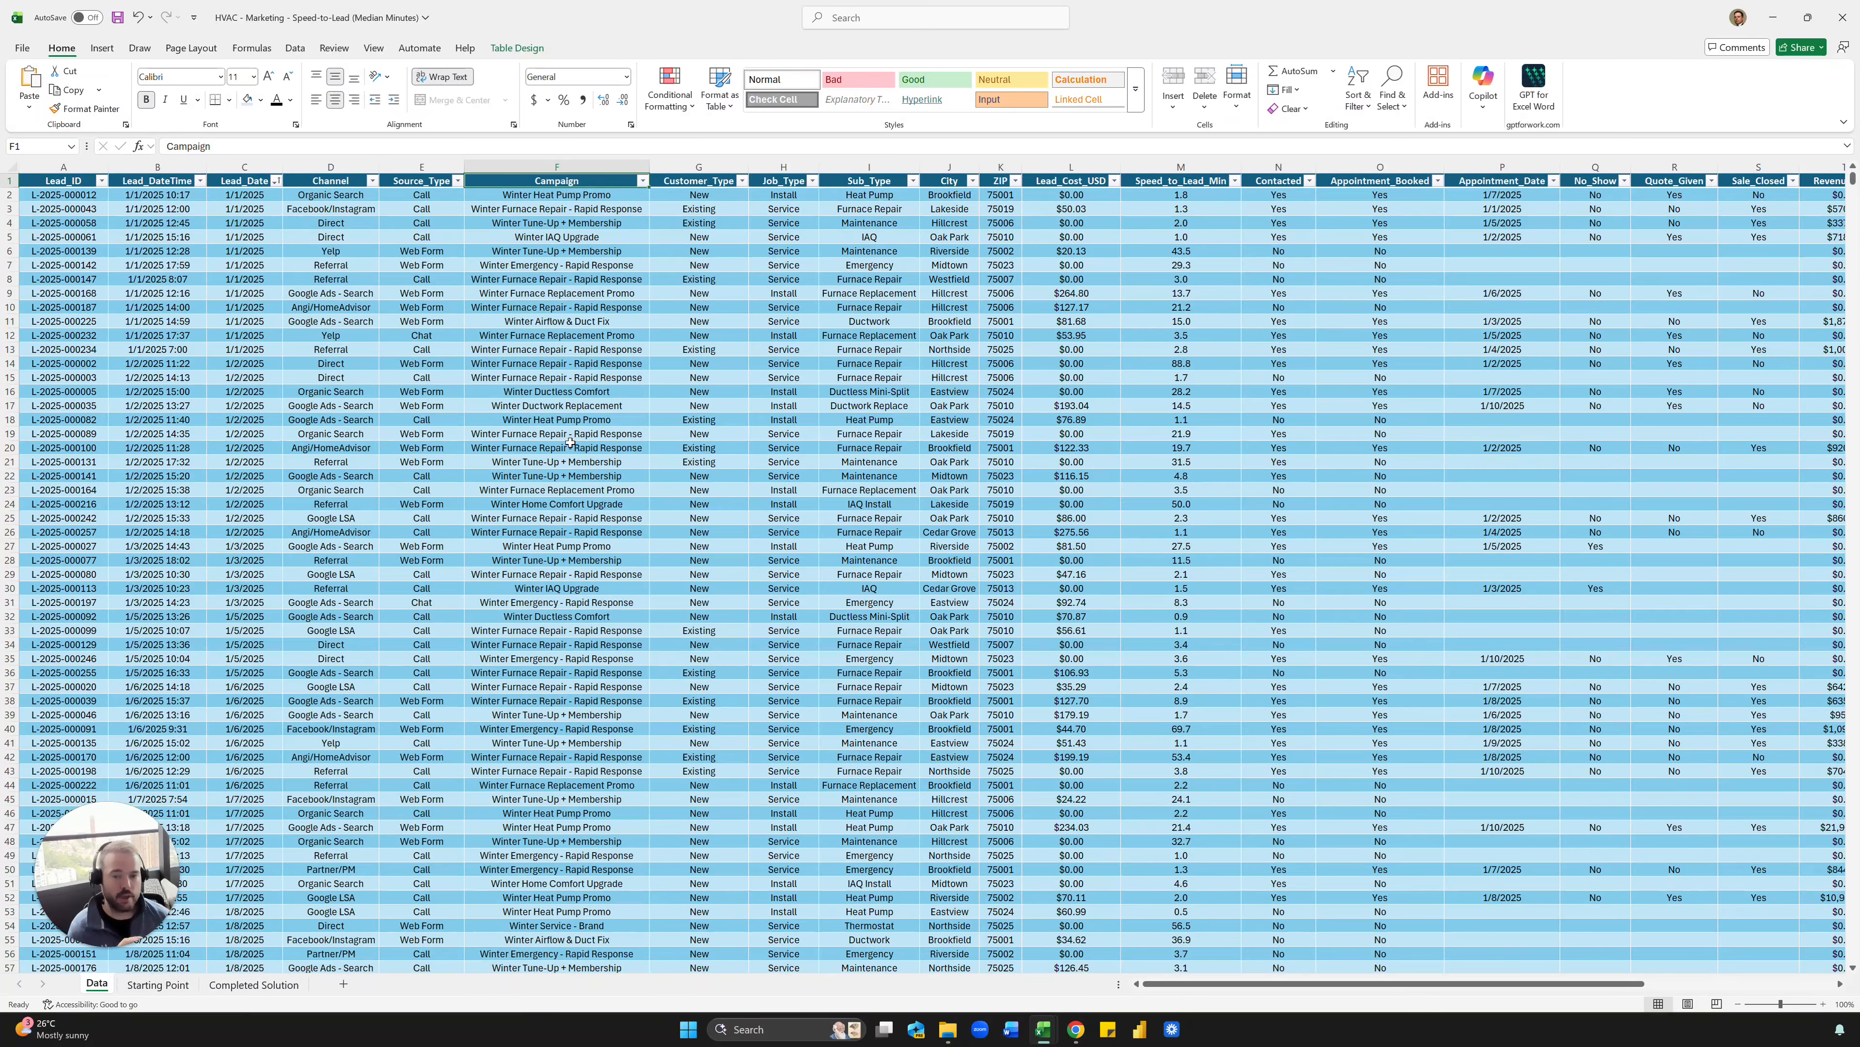
- Look across the leads table's columns and examine the first Gross_Profit_USD values
{"action": "left_click", "coordinate": [505, 285]}
{"action": "left_click", "coordinate": [869, 308]}
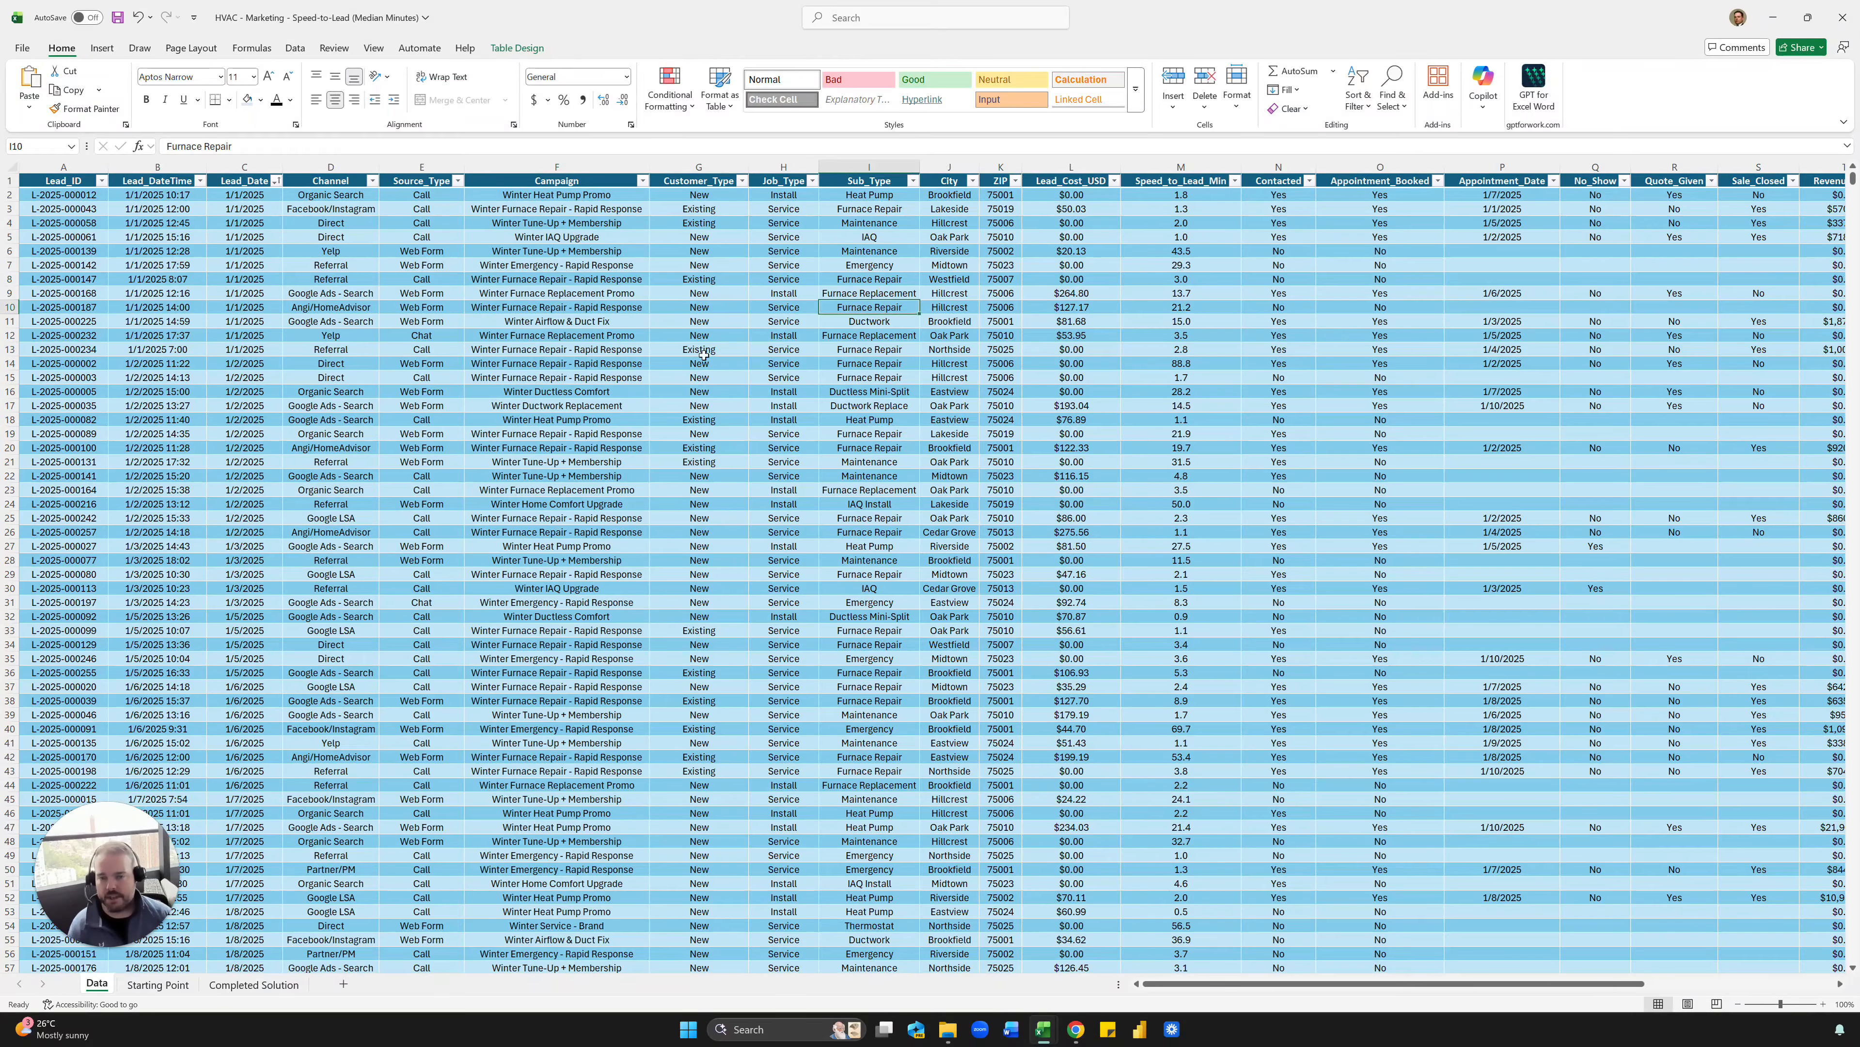
{"action": "scroll", "coordinate": [620, 381], "scroll_direction": "right", "scroll_amount": 5}
{"action": "left_click", "coordinate": [1057, 379]}
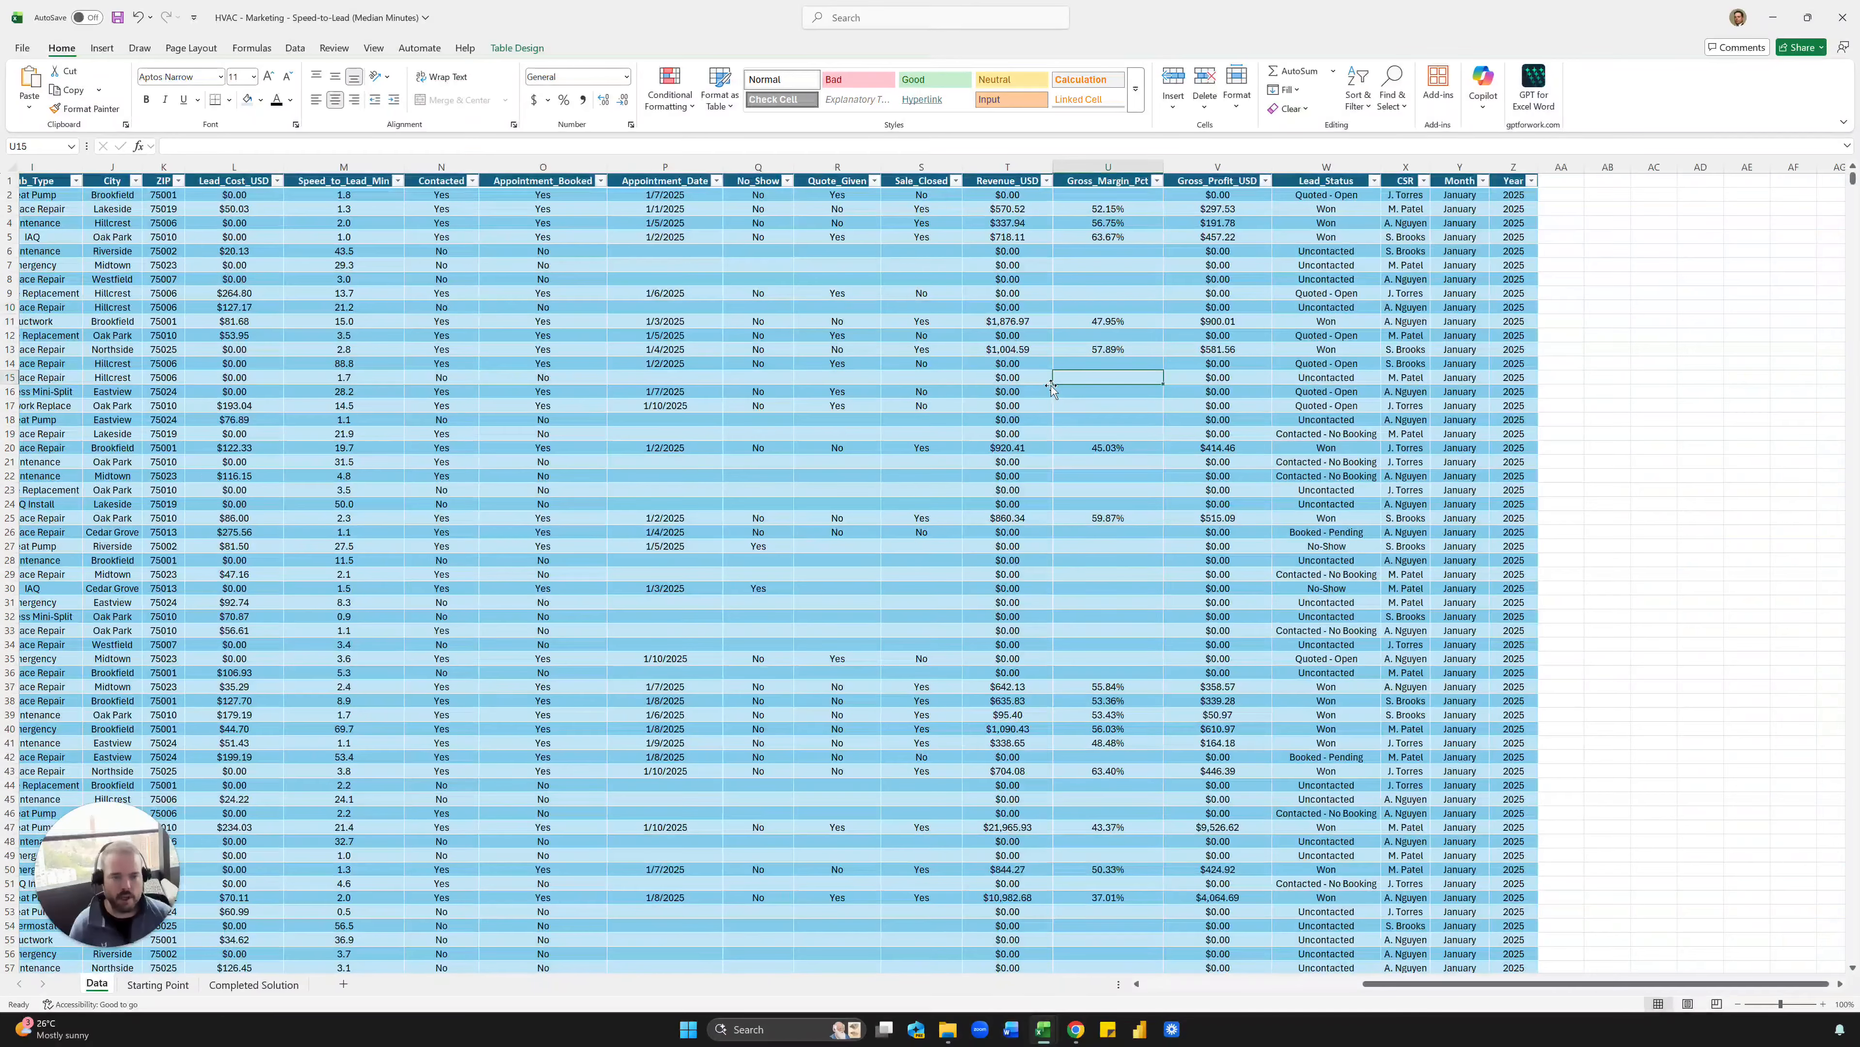
{"action": "left_click_drag", "start_coordinate": [1217, 194], "coordinate": [1247, 588]}
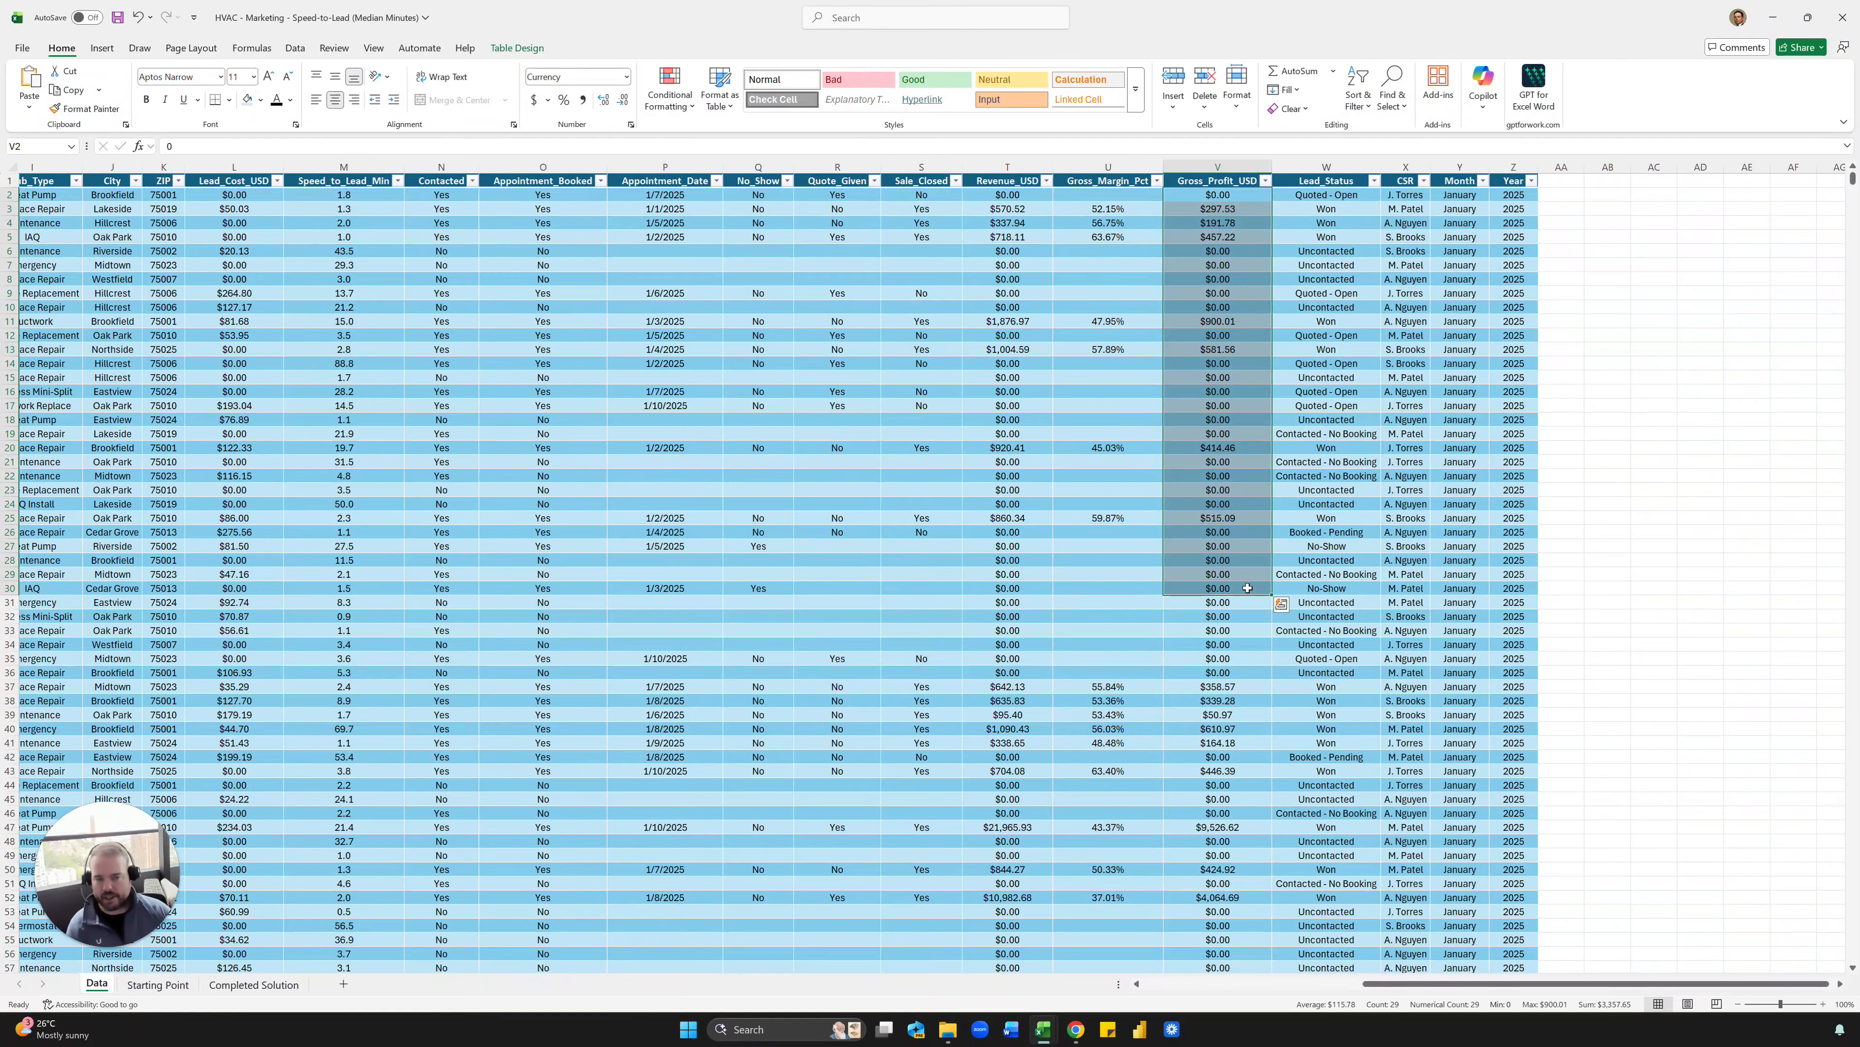
{"action": "left_click", "coordinate": [1192, 422]}
- Examine the Lead_Cost_USD values alongside the Gross_Profit_USD values in the first rows of the leads table
{"action": "scroll", "coordinate": [781, 331], "scroll_direction": "left", "scroll_amount": 3}
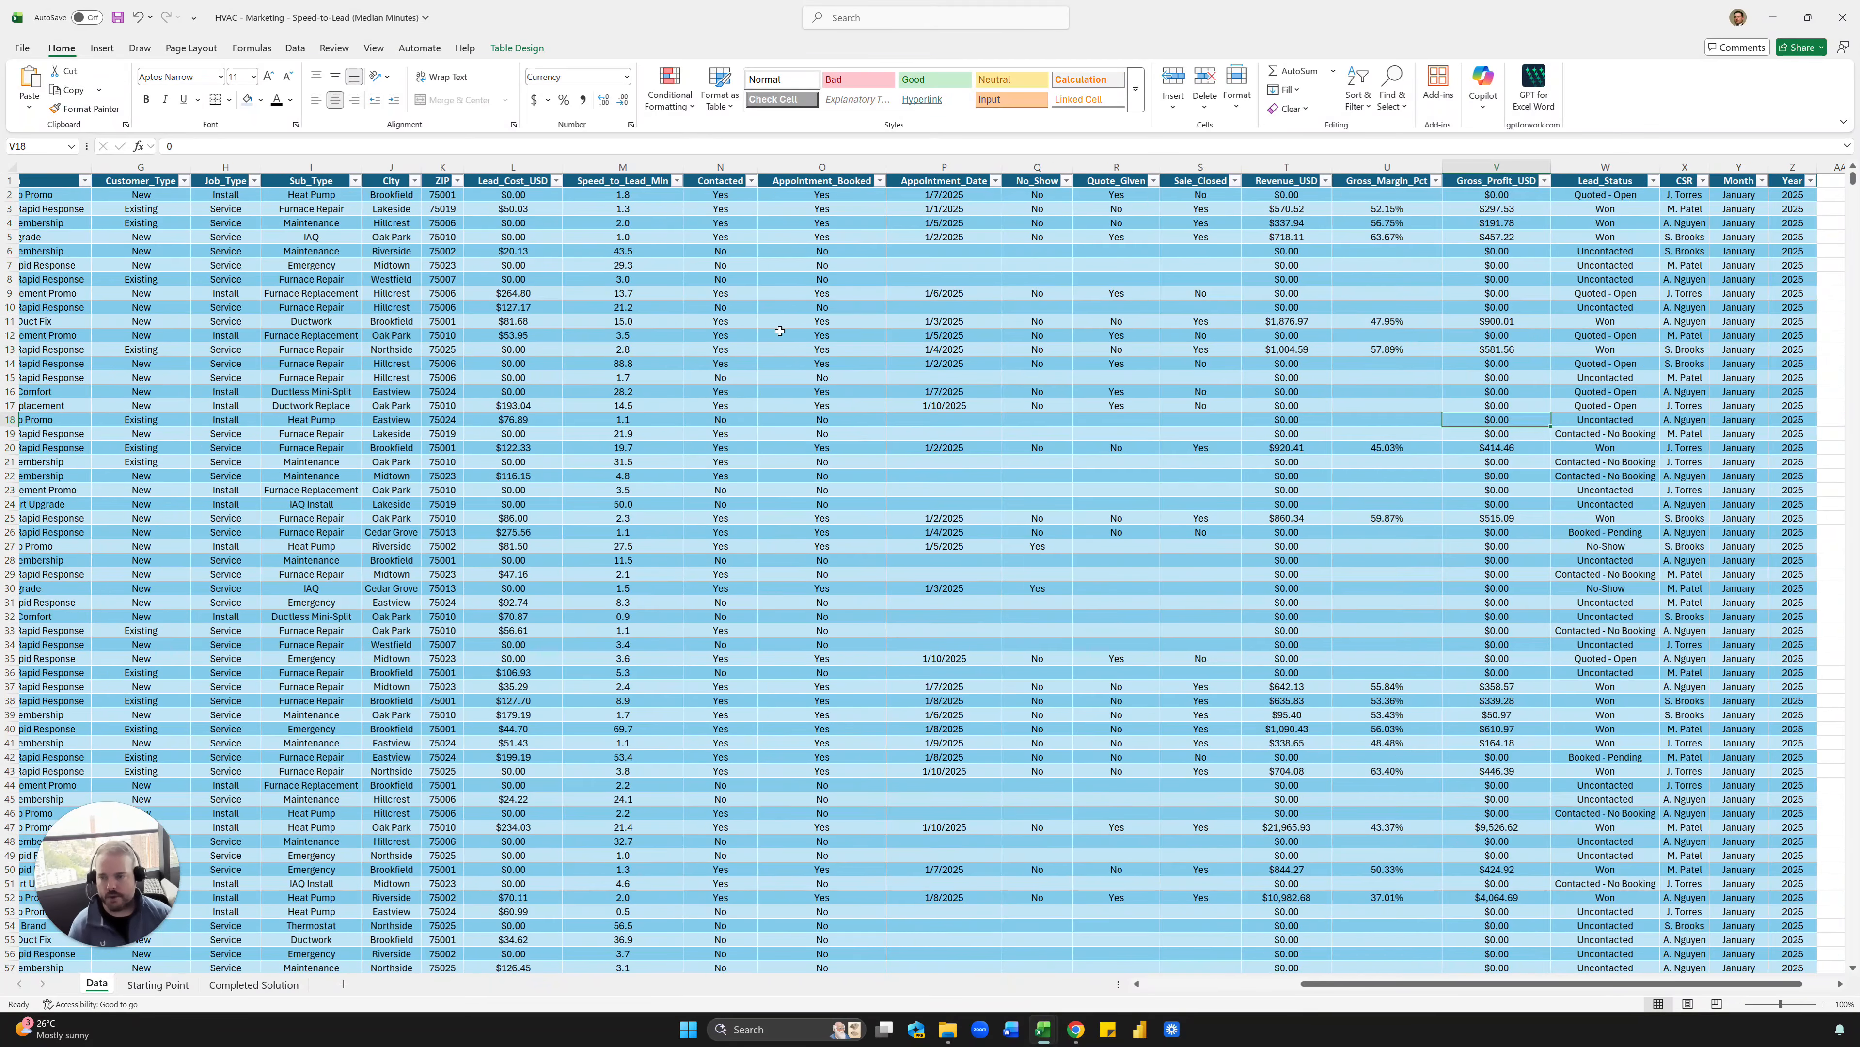
{"action": "left_click", "coordinate": [698, 307]}
{"action": "left_click_drag", "start_coordinate": [533, 211], "coordinate": [525, 391]}
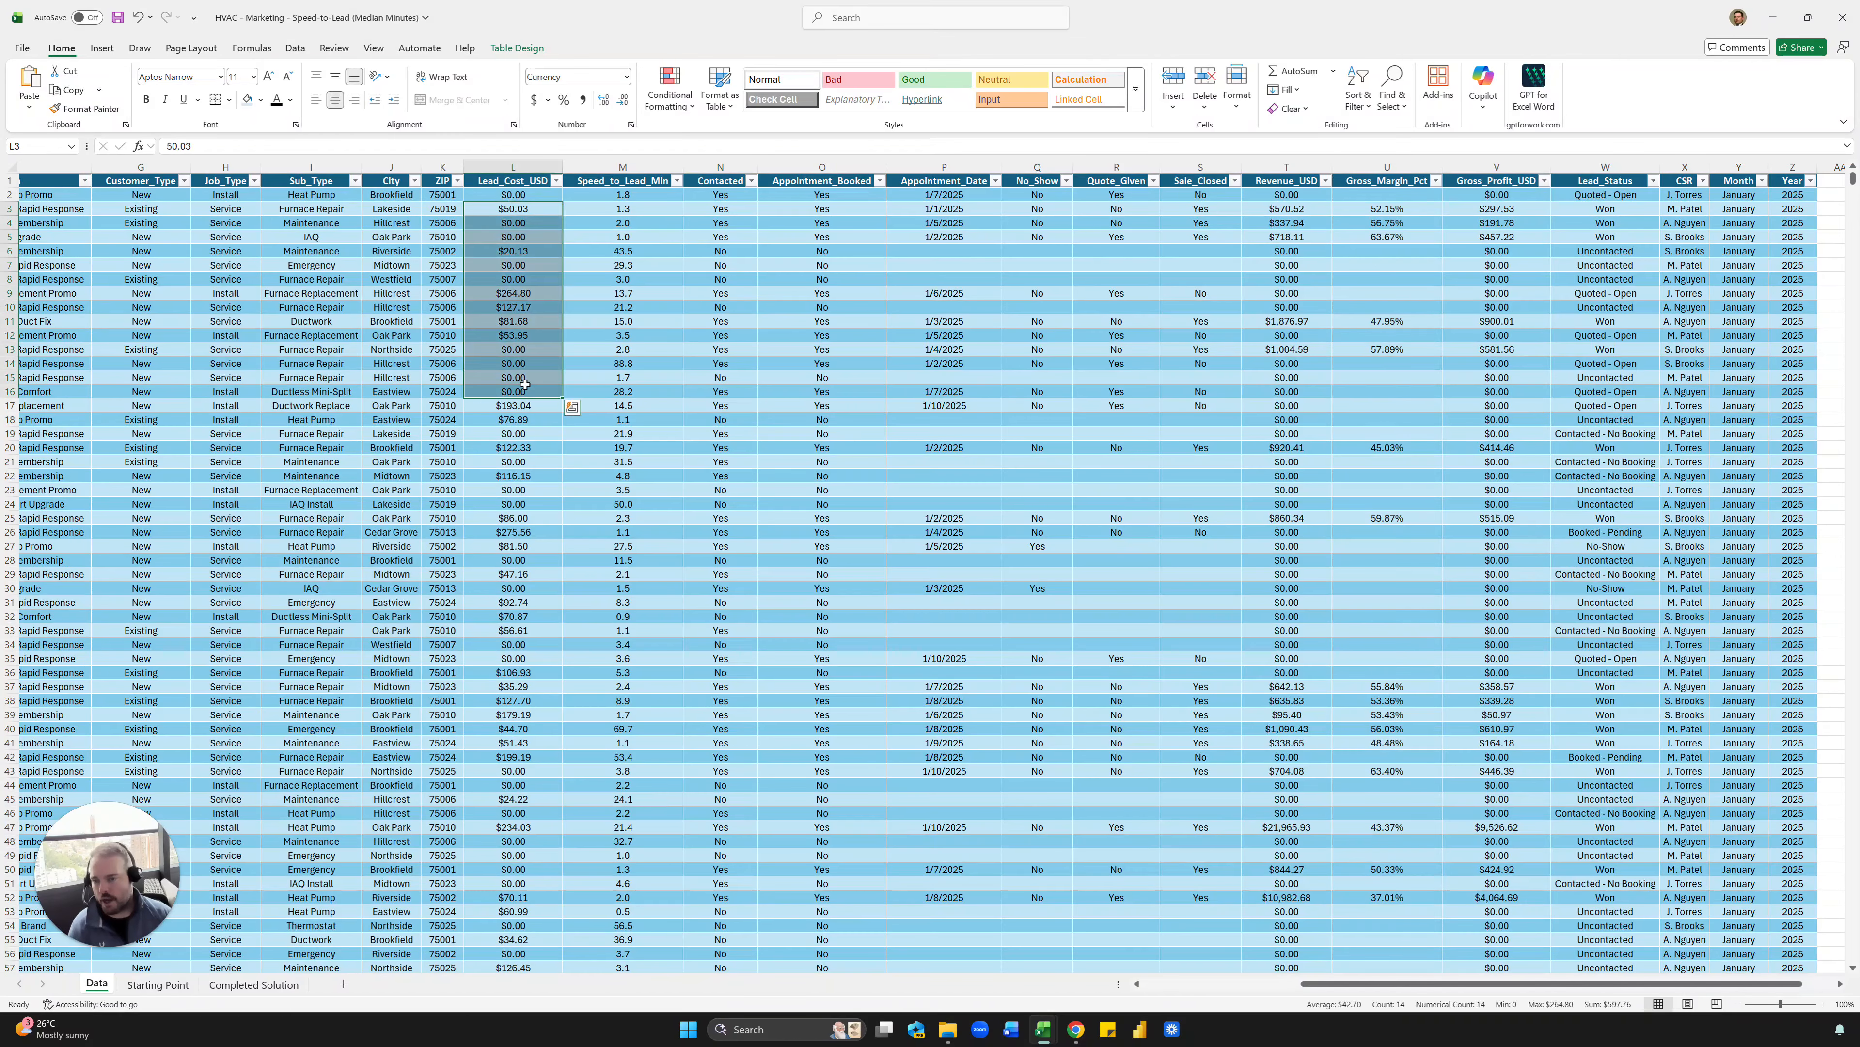
{"action": "left_click", "coordinate": [522, 324]}
{"action": "left_click", "coordinate": [527, 201]}
{"action": "left_click_drag", "start_coordinate": [525, 204], "coordinate": [525, 391]}
{"action": "left_click", "coordinate": [522, 352]}
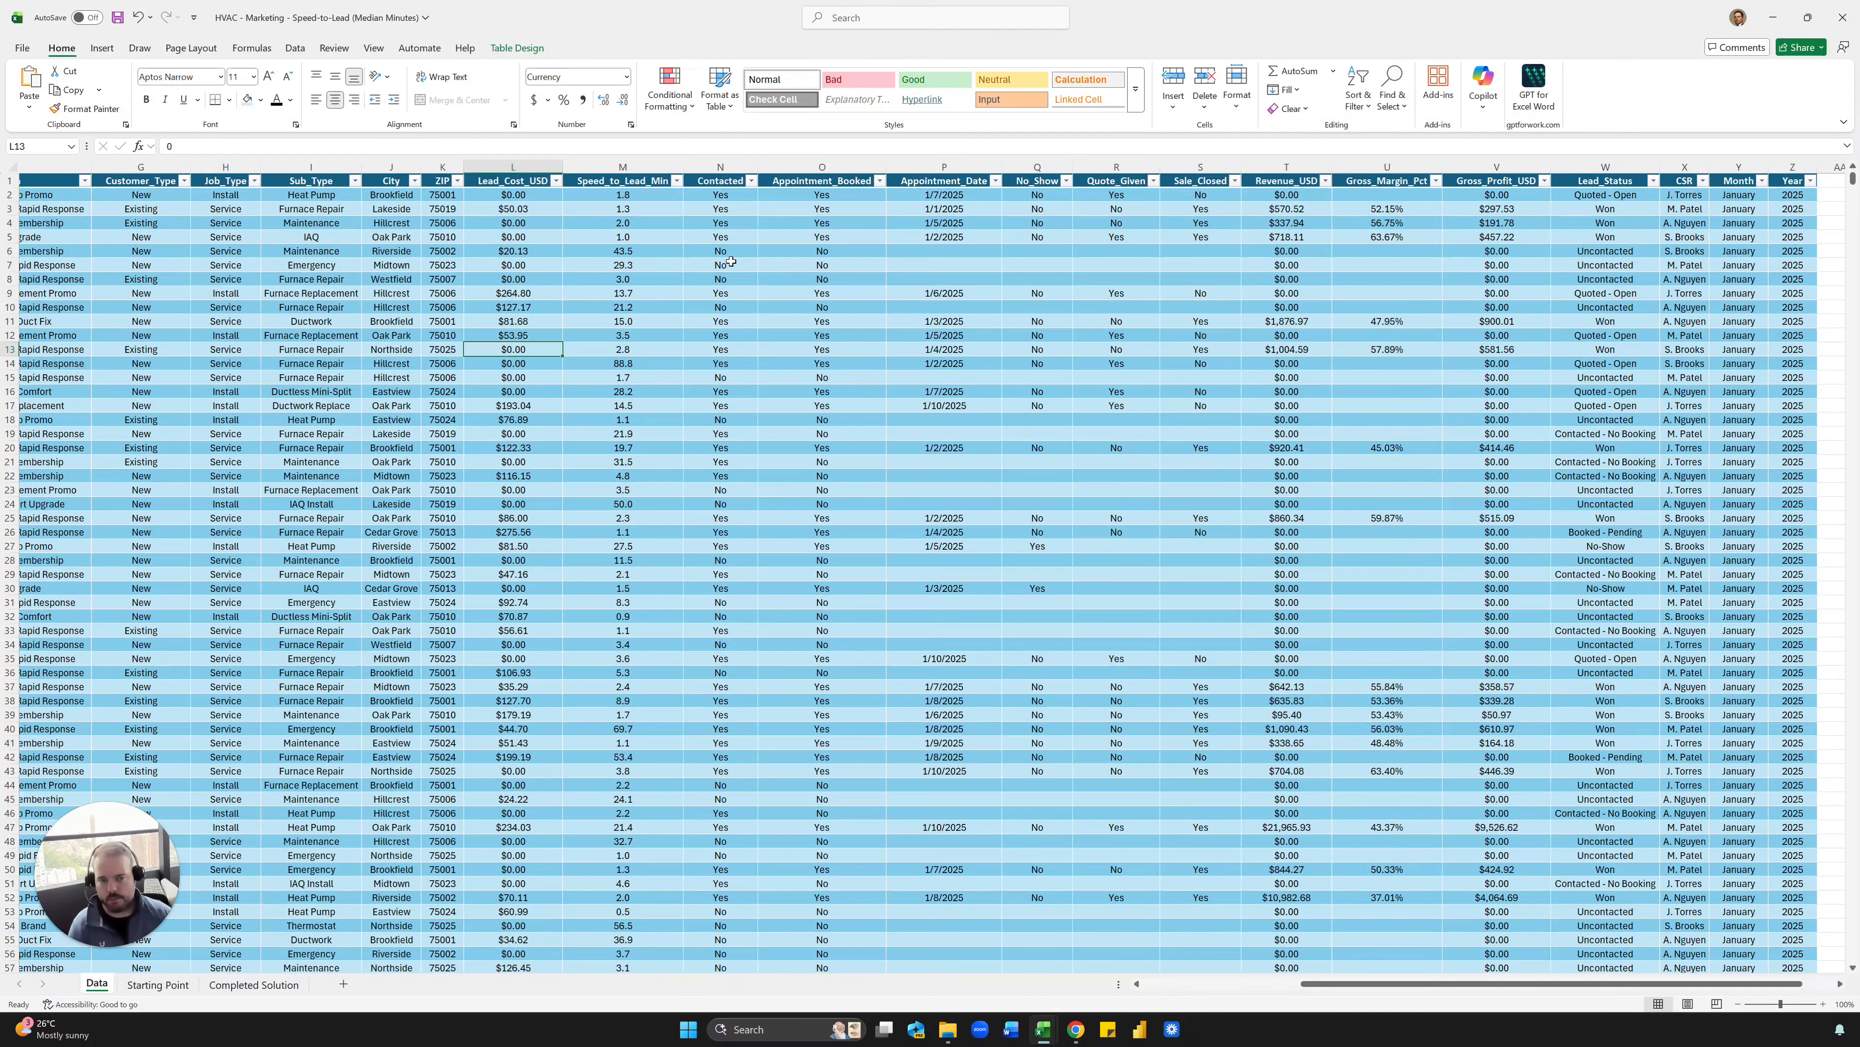
{"action": "scroll", "coordinate": [731, 262], "scroll_direction": "right", "scroll_amount": 3}
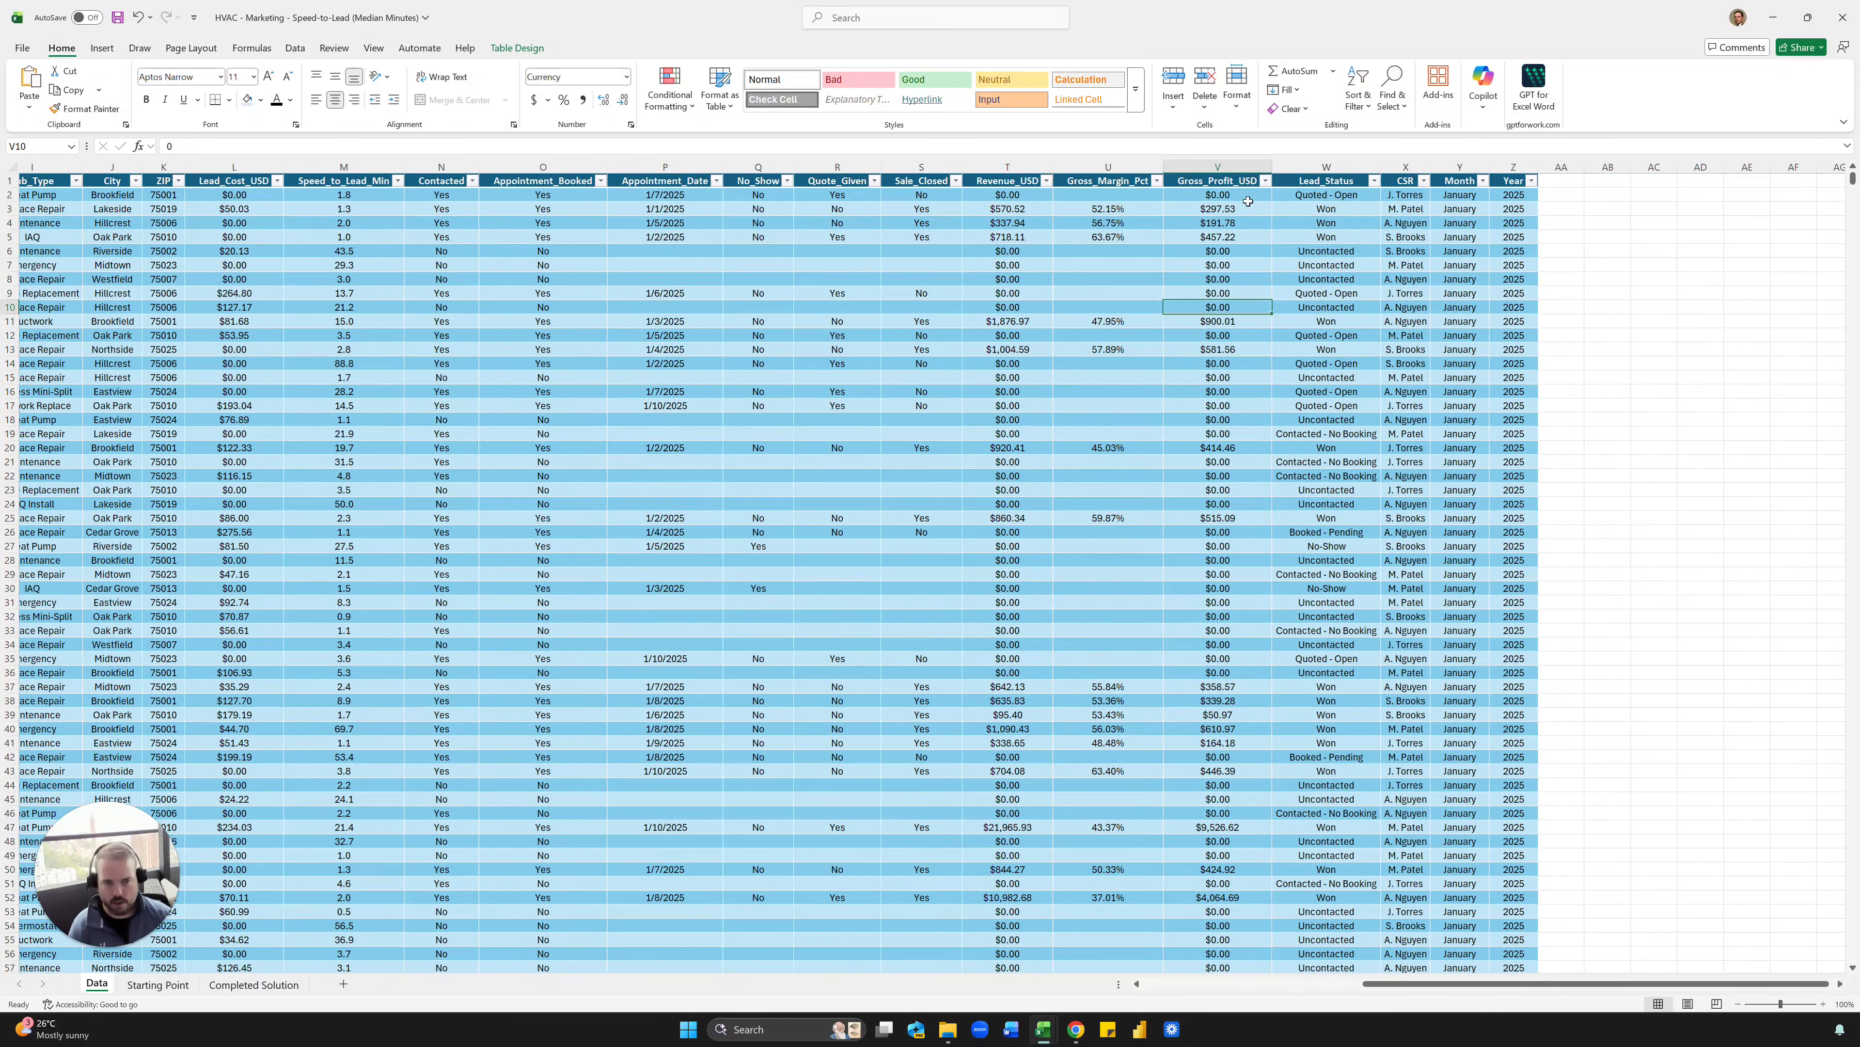
{"action": "left_click_drag", "start_coordinate": [1246, 196], "coordinate": [1236, 419]}
{"action": "left_click", "coordinate": [1236, 420]}
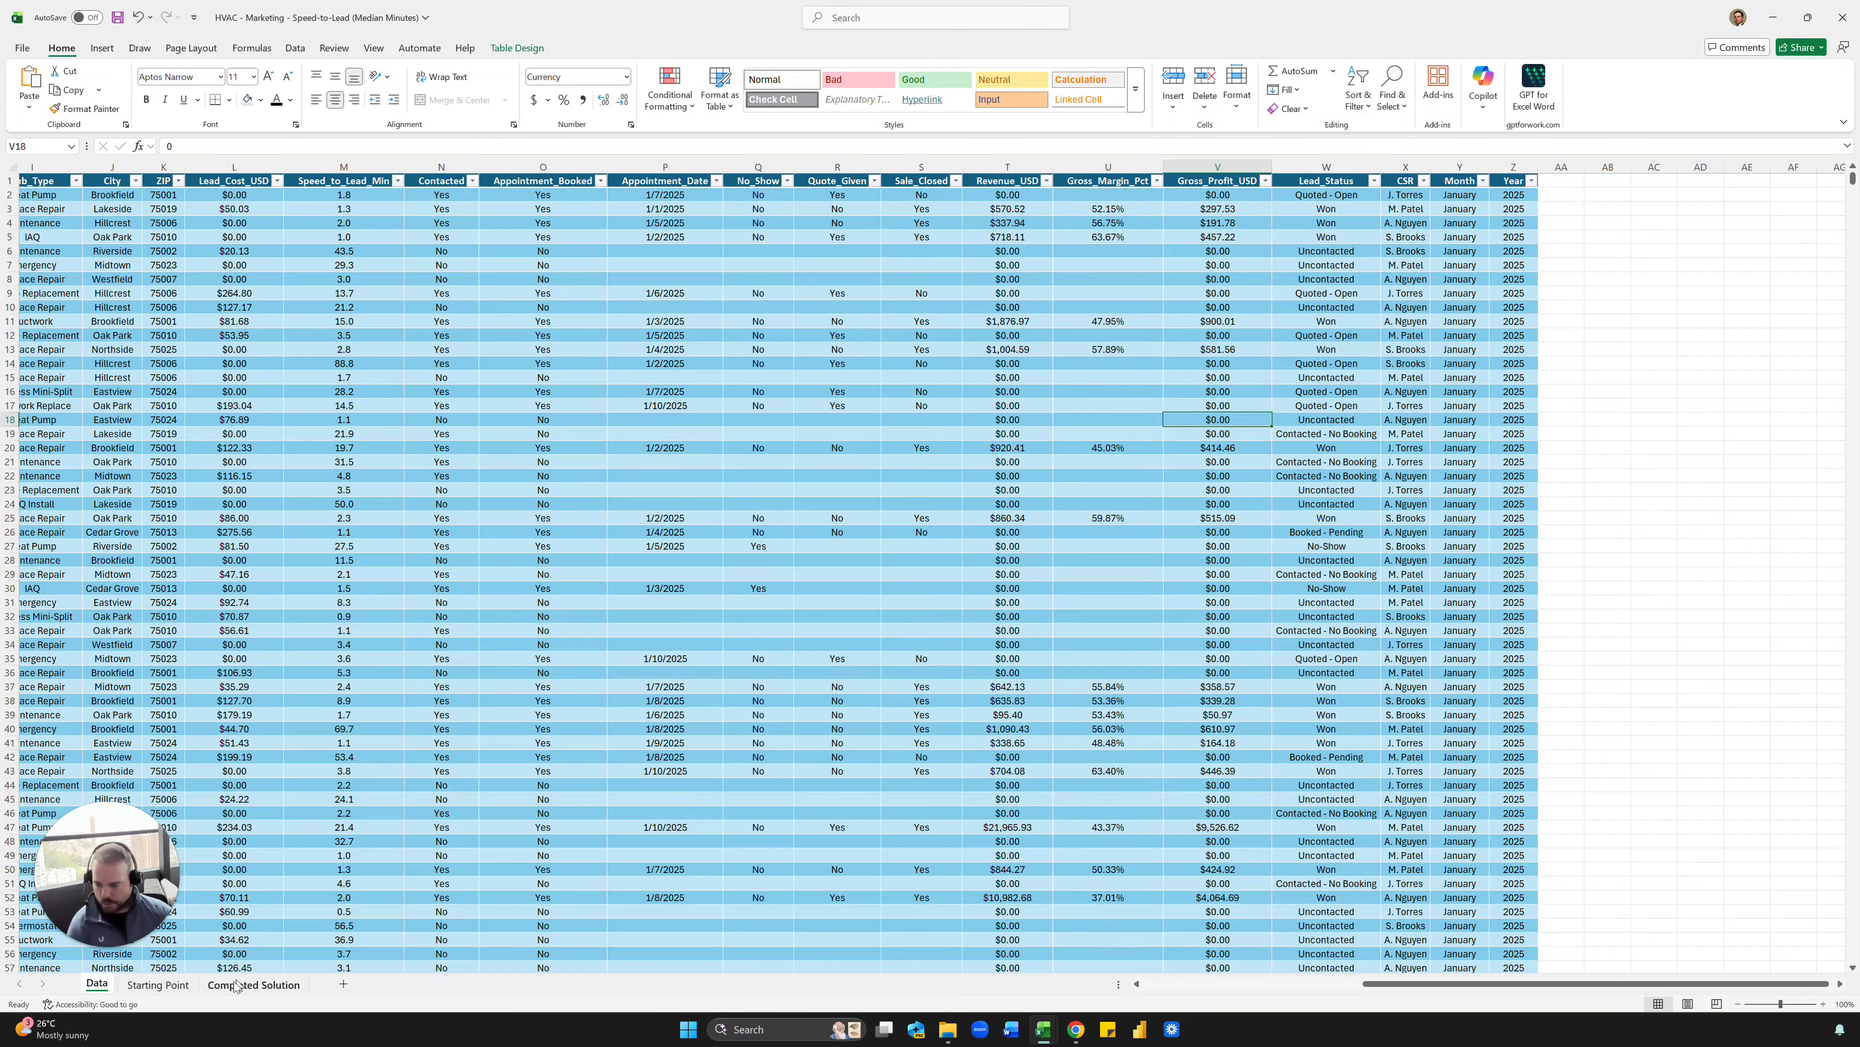
{"action": "left_click", "coordinate": [366, 672]}
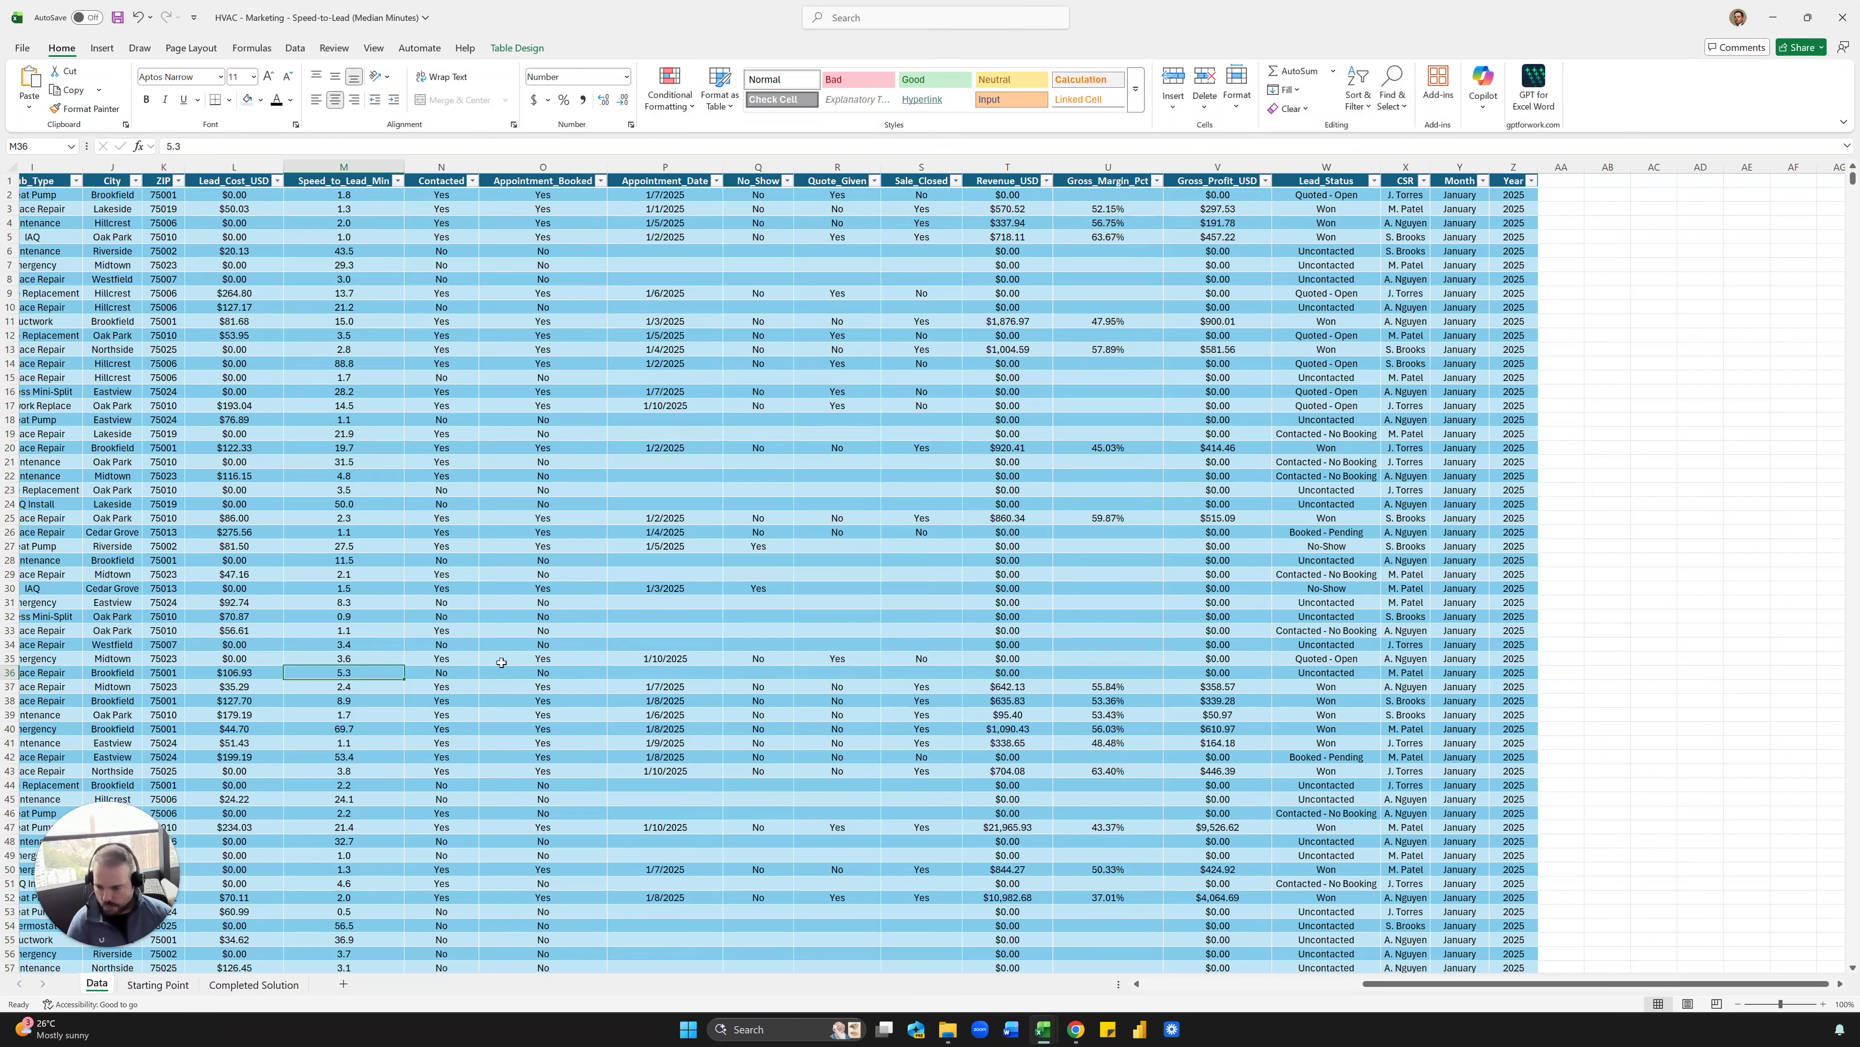